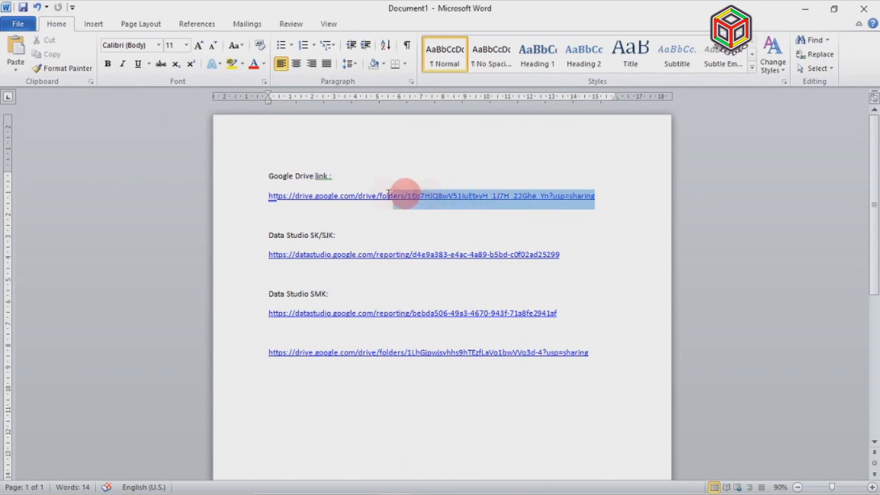
Copy the Google Drive folder link from the Word notes document
right_click(355, 202)
left_click(395, 218)
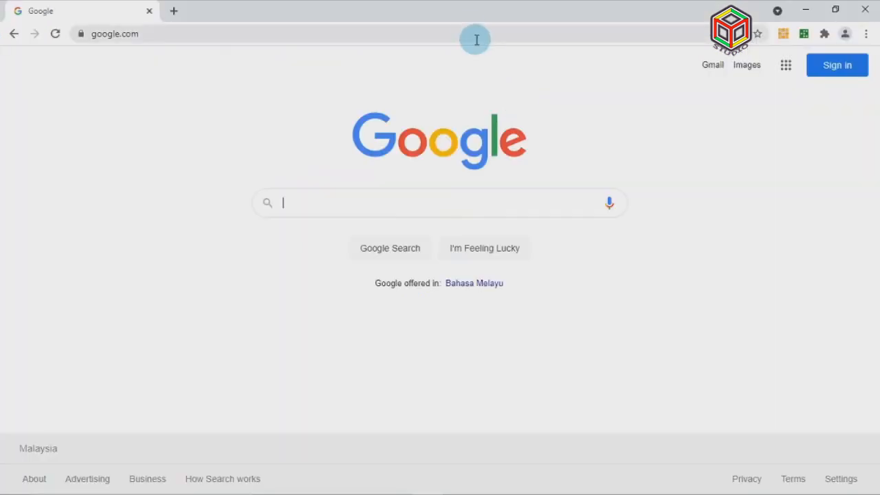
left_click(472, 31)
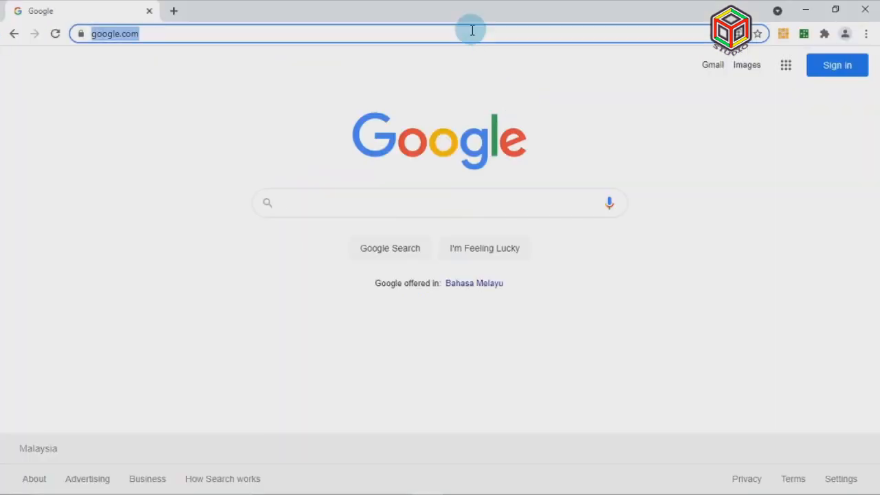
Paste the copied Drive folder link into Chrome's address bar and go to it
right_click(472, 30)
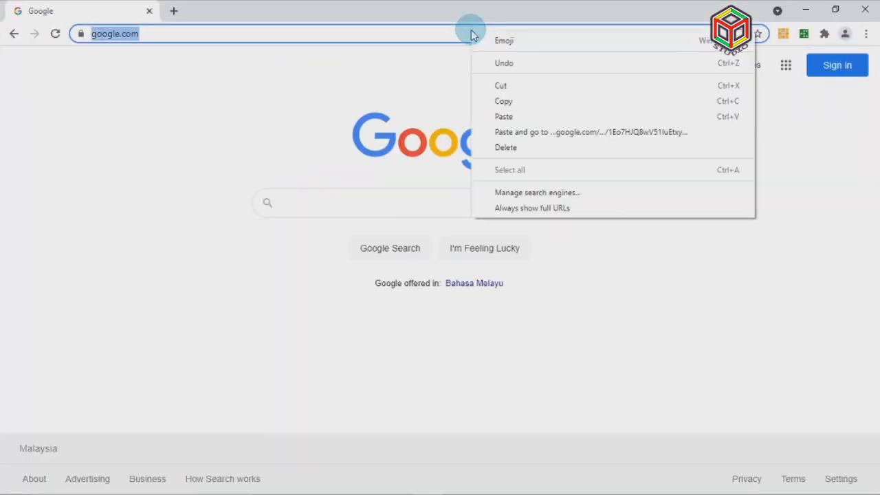
left_click(524, 129)
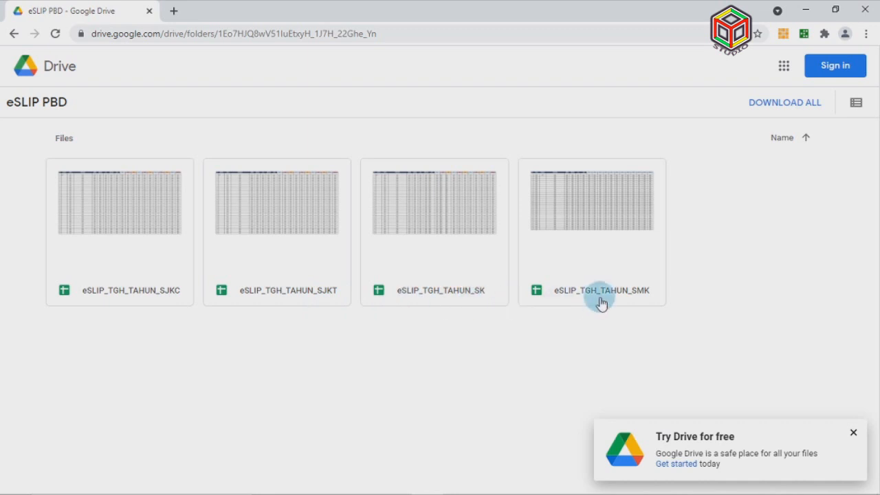
Dismiss the Try Drive notice and sign in with the first listed Google account
left_click(854, 435)
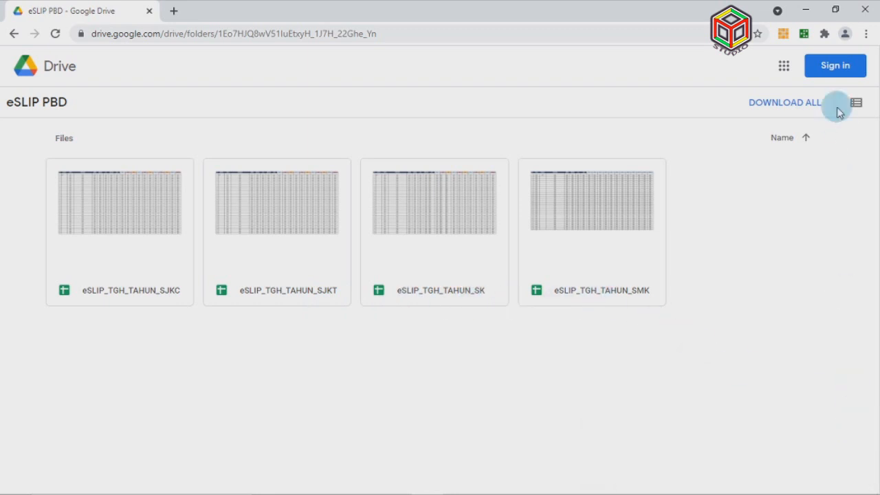
left_click(834, 66)
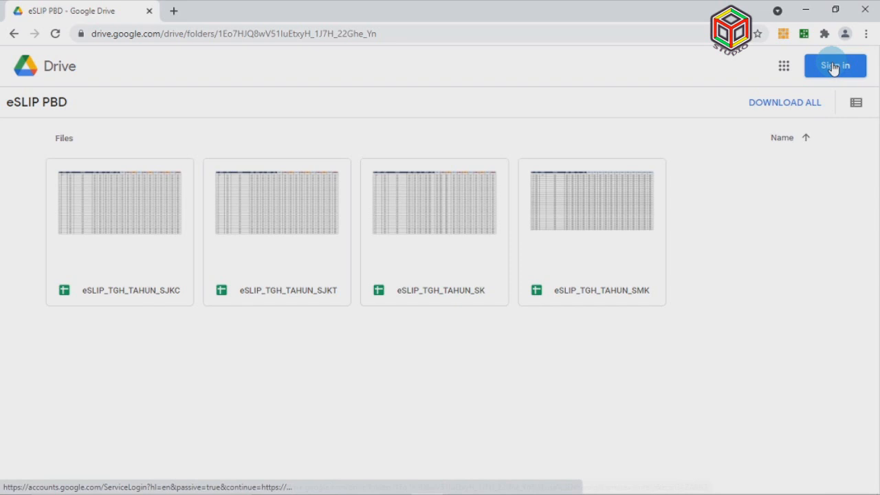
left_click(850, 70)
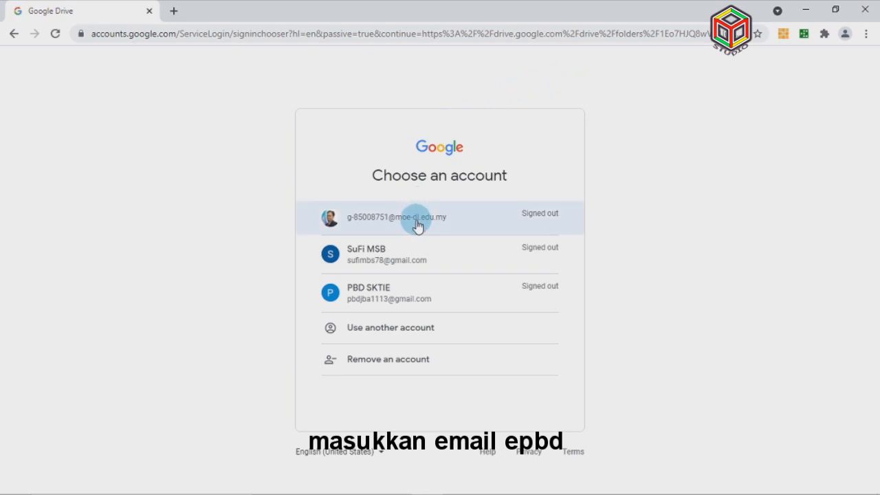
left_click(417, 226)
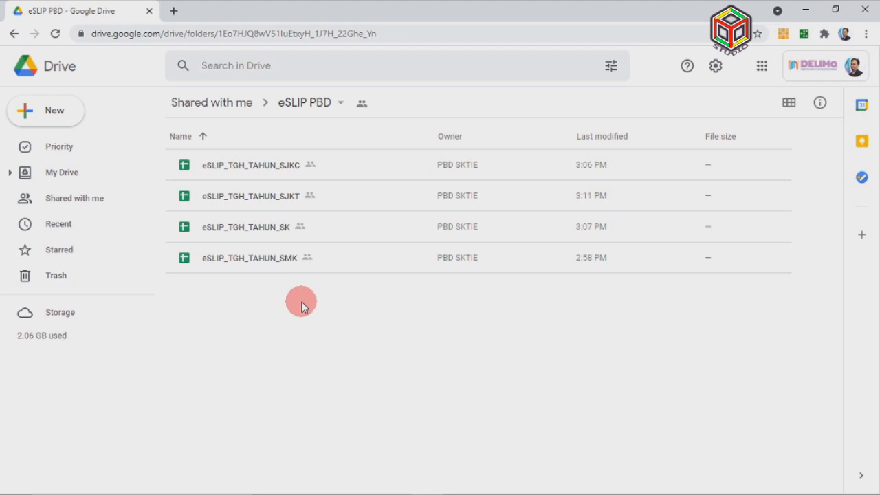
Make copies of all four eSLIP_TGH_TAHUN sheets (SJKC, SJKT, SK, SMK) in My Drive
left_click(292, 168)
key("ctrl+a")
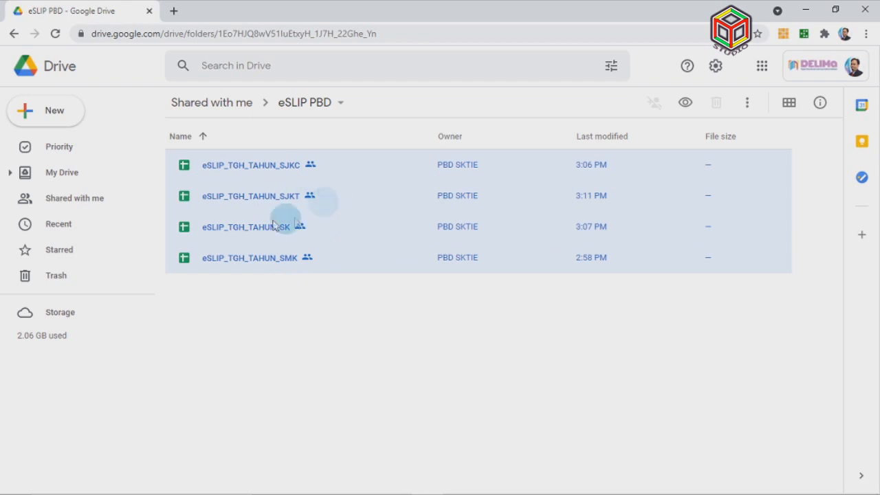
right_click(275, 200)
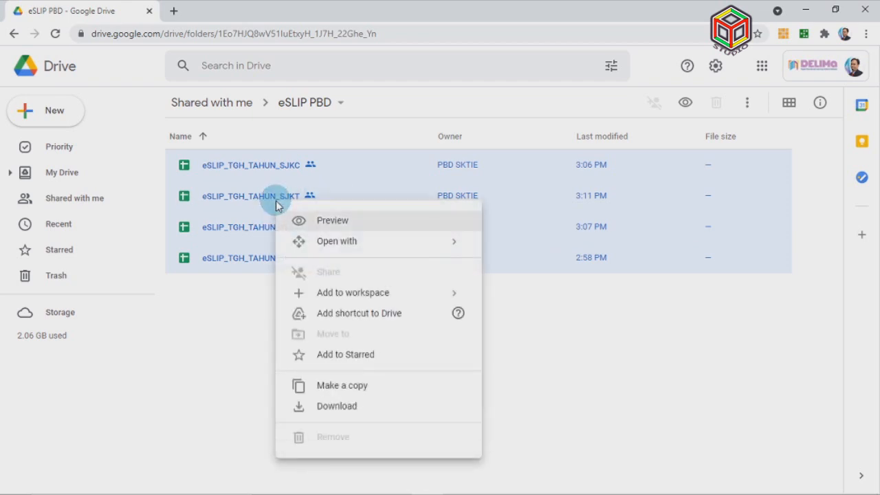
left_click(357, 383)
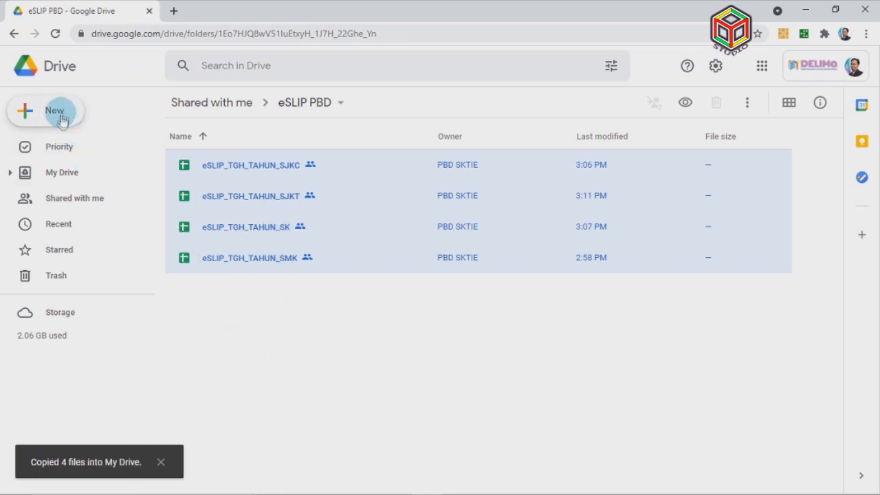
left_click(59, 172)
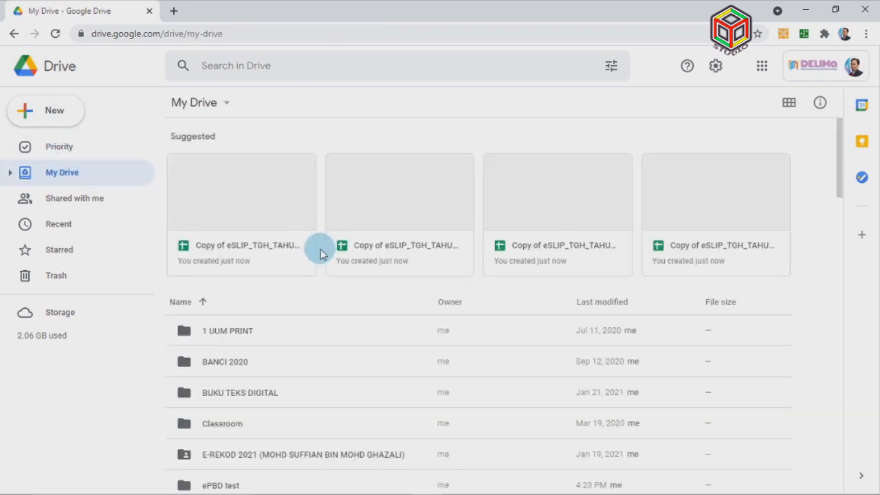
Create a new folder named 'eSLIP' in My Drive
left_click(47, 111)
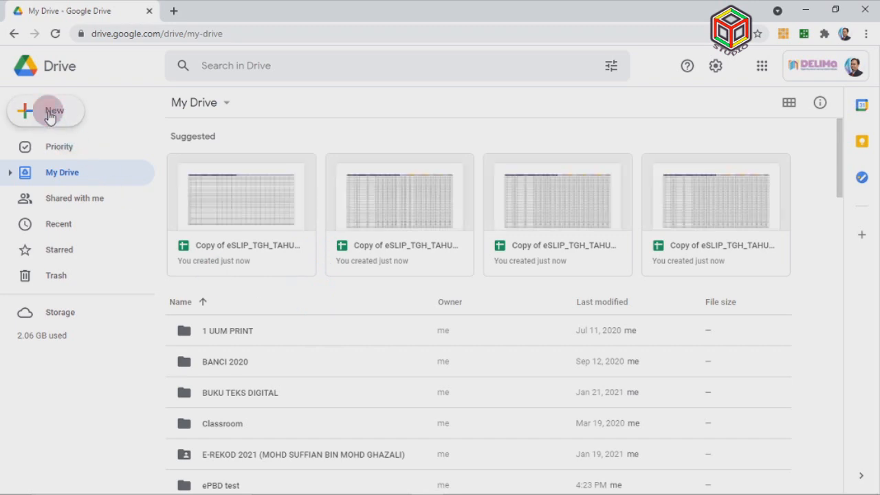
left_click(65, 117)
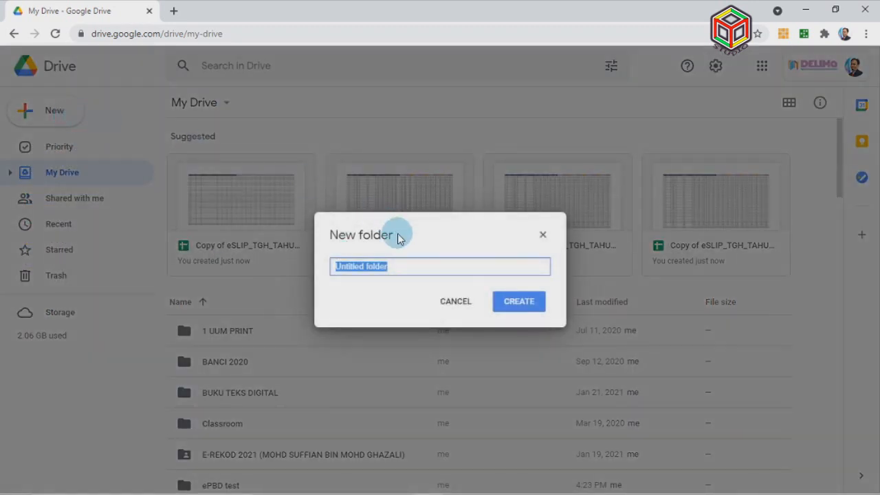
type("eSLIP")
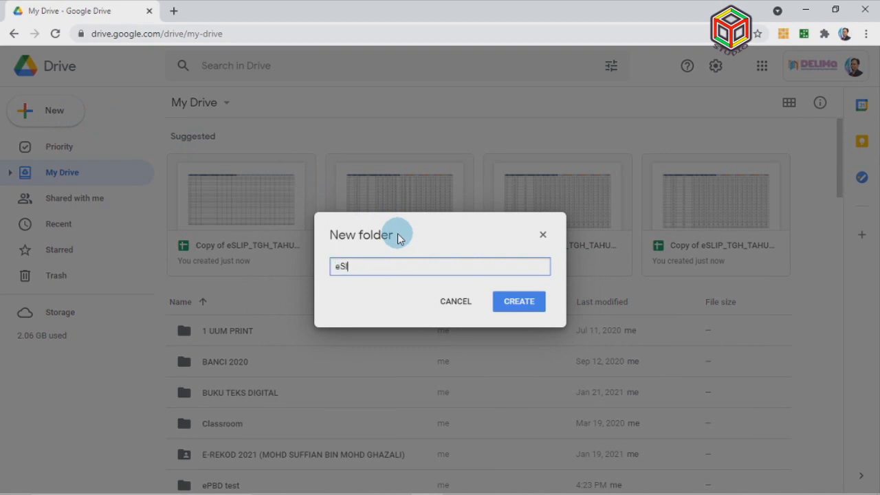
left_click(510, 306)
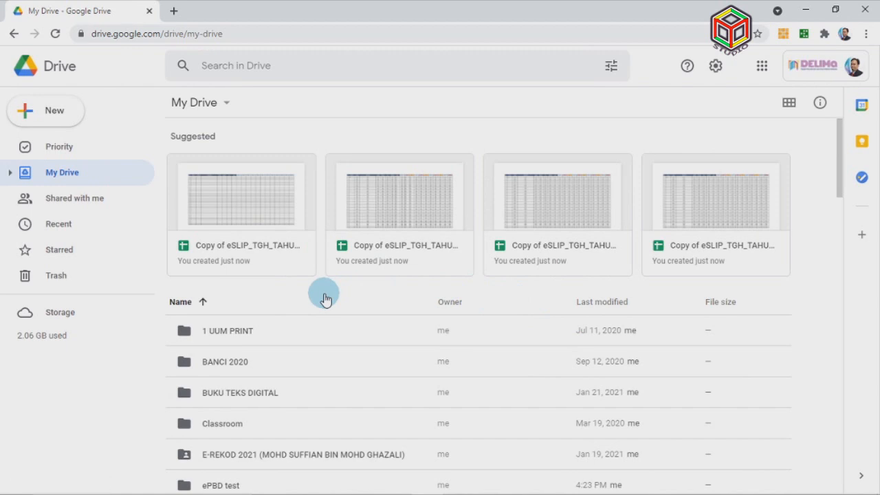
scroll(294, 304, "down", 3)
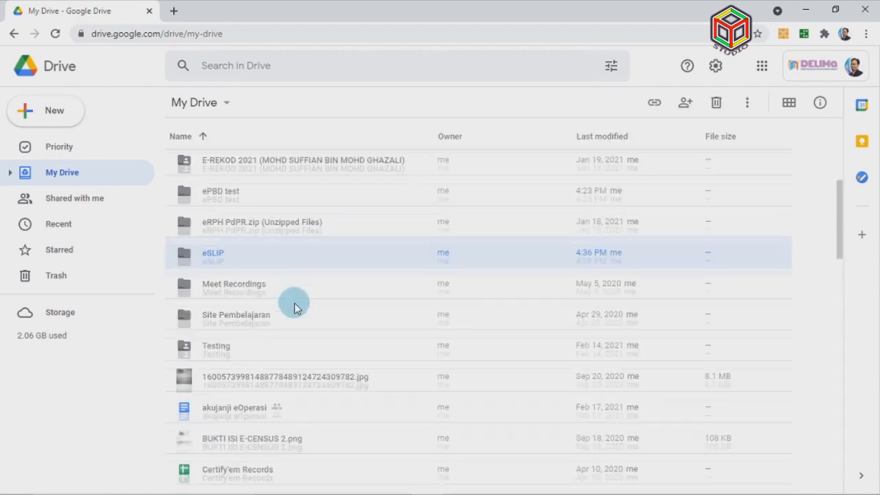
Select the four 'Copy of eSLIP_TGH_TAHUN' sheets and move them into the eSLIP folder
scroll(294, 308, "down", 6)
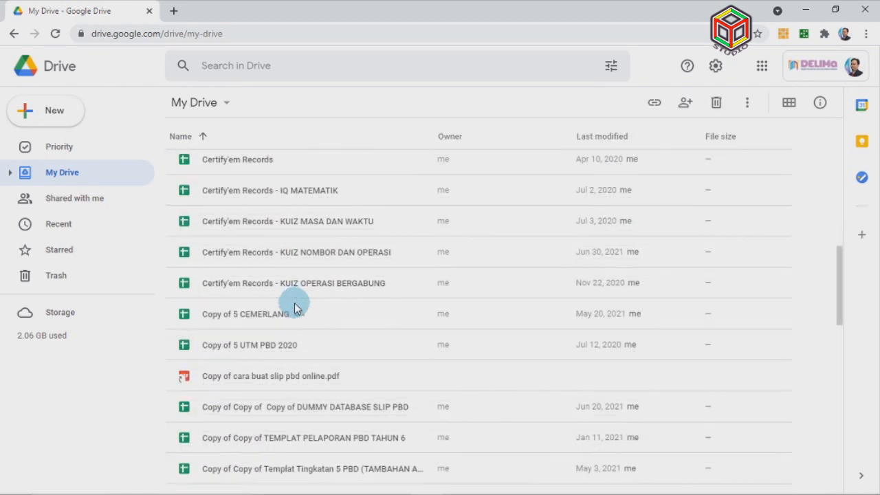
left_click(303, 275, "shift")
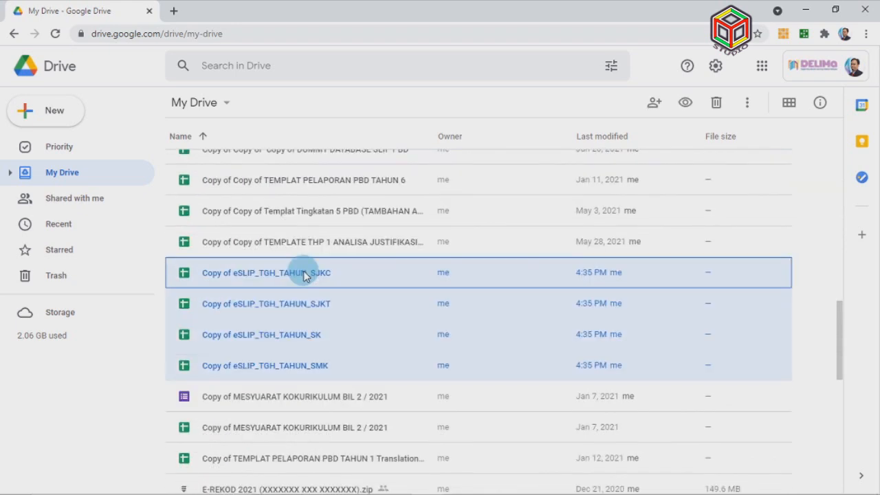
left_click(340, 369)
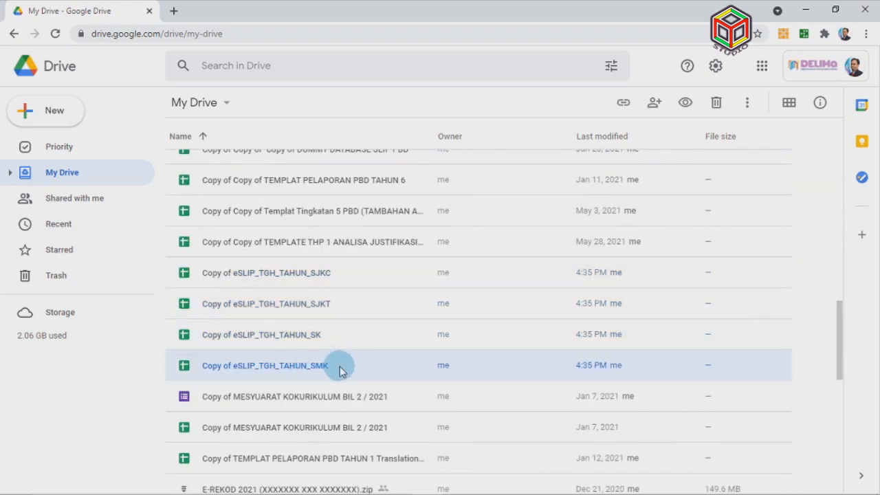
left_click(323, 278, "shift")
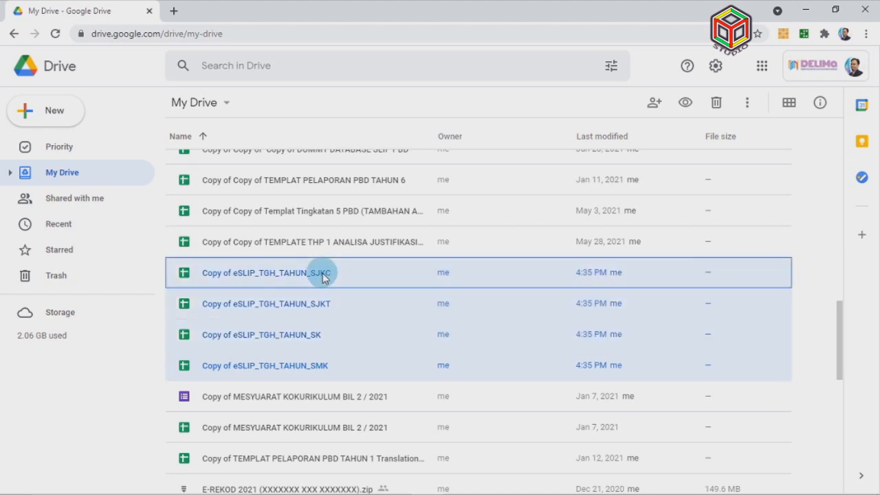
right_click(324, 277)
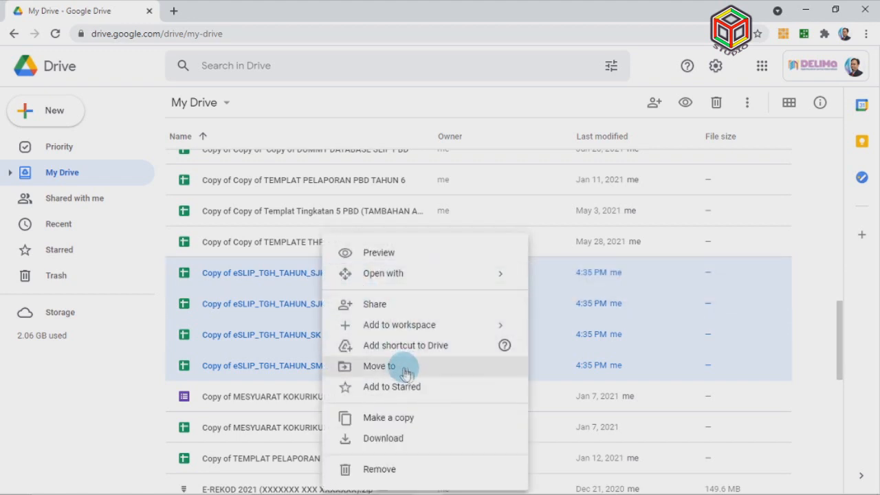
scroll(404, 373, "up", 3)
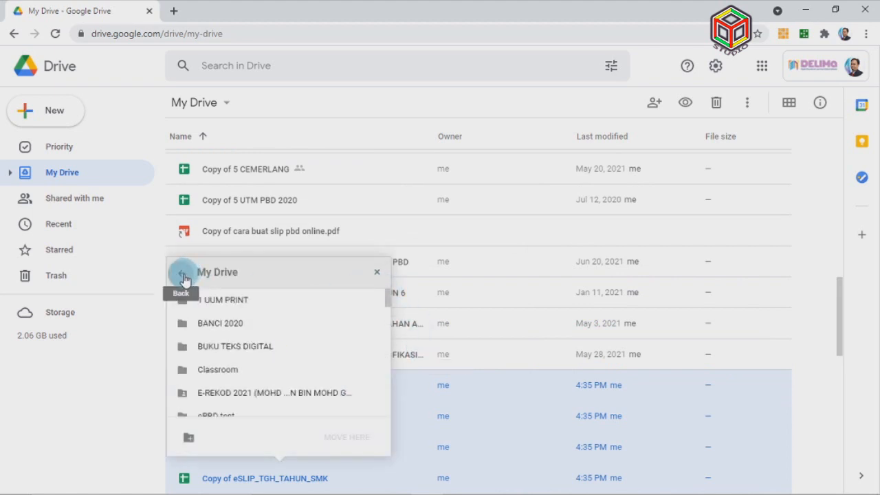
scroll(275, 363, "down", 1)
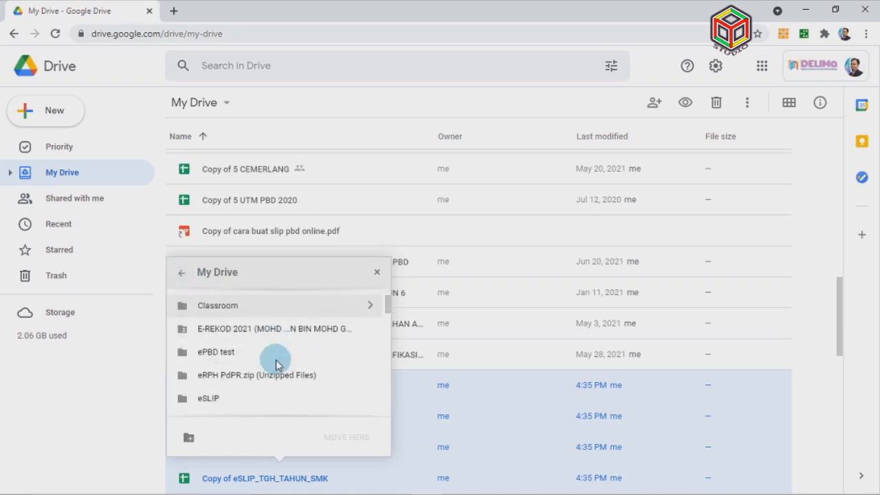
left_click(241, 402)
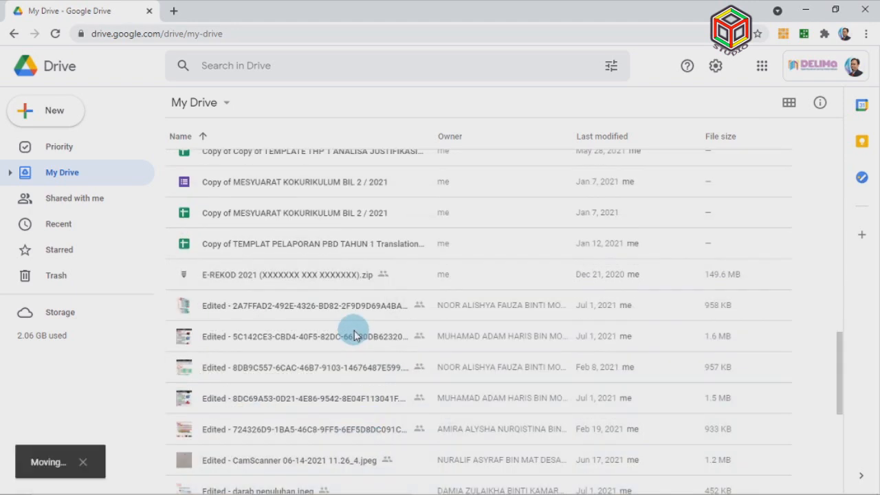
scroll(354, 330, "up", 4)
scroll(354, 332, "up", 2)
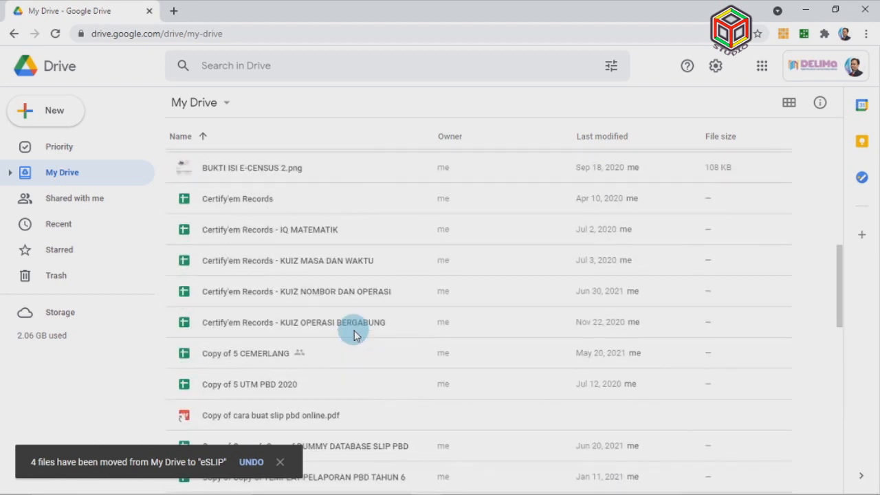
scroll(269, 311, "up", 5)
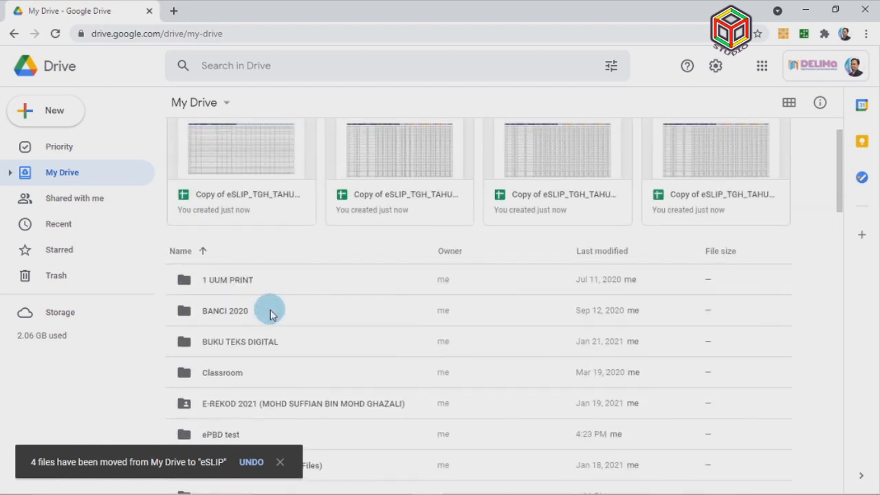
scroll(286, 339, "down", 1)
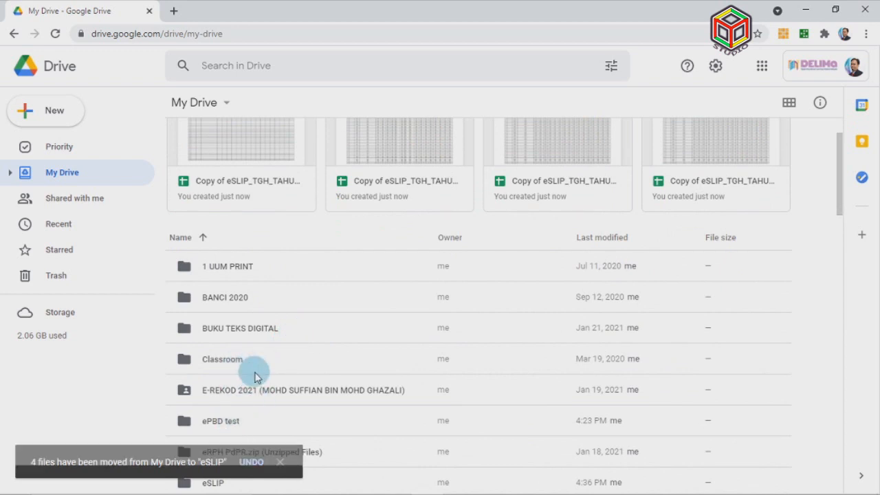
In the eSLIP folder, rename the SK copy to 'eSLIP_TGH_TAHUN' and open it in Sheets
double_click(234, 481)
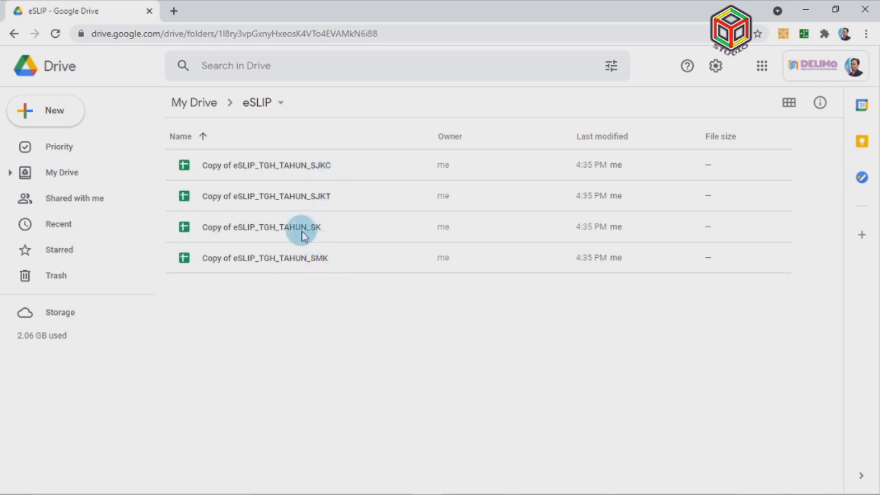
left_click(259, 336)
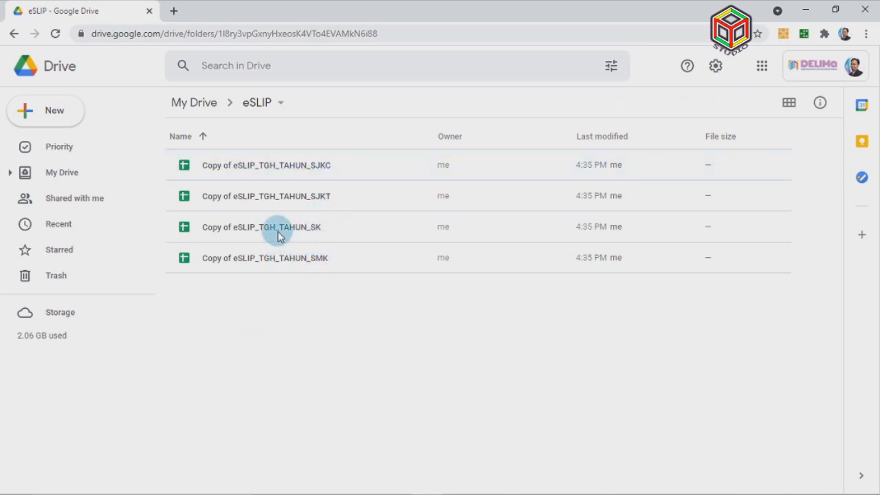
right_click(252, 234)
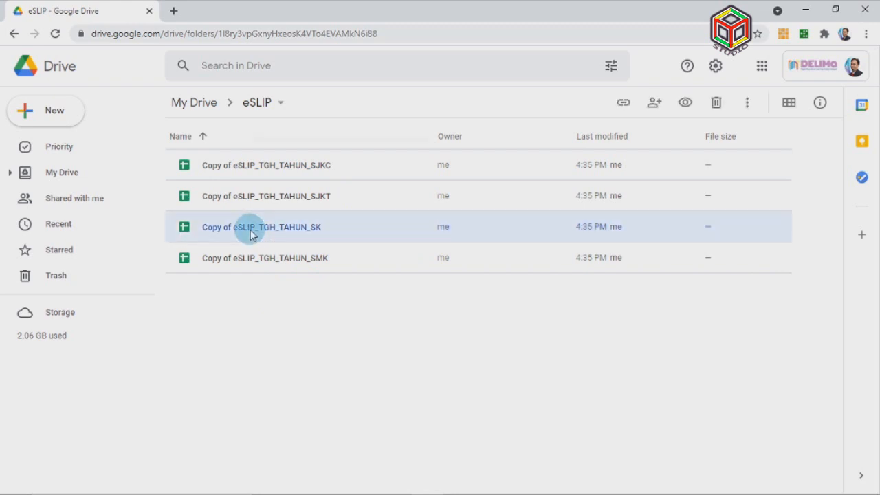
left_click(334, 345)
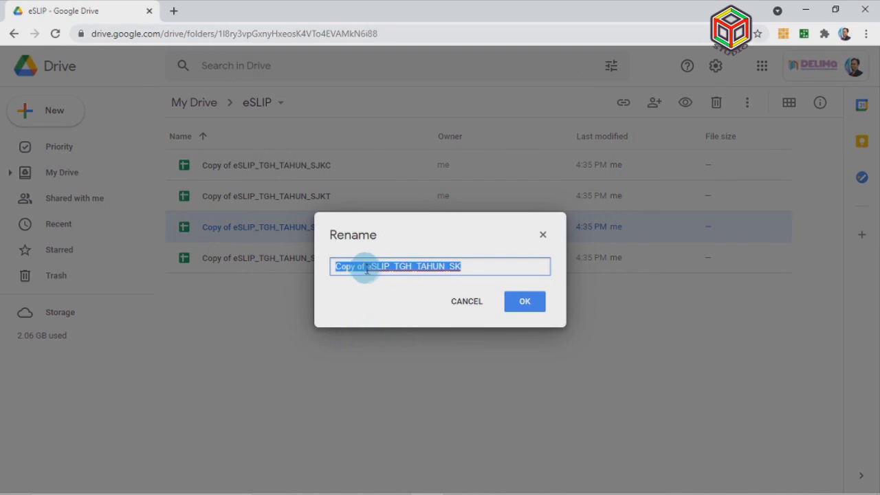
left_click(365, 269)
key("BackSpace")
key("BackSpace")
key("BackSpace")
key("BackSpace")
key("BackSpace")
key("BackSpace")
key("BackSpace")
key("BackSpace")
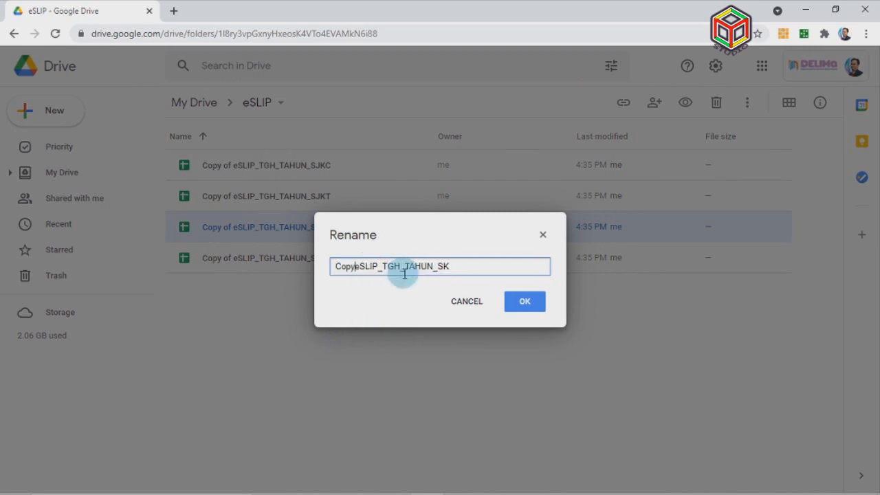
left_click(434, 268)
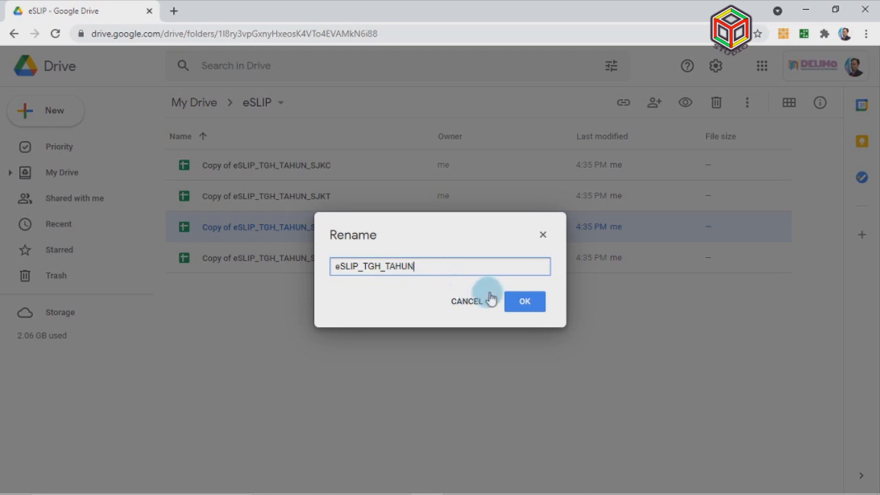
left_click(524, 303)
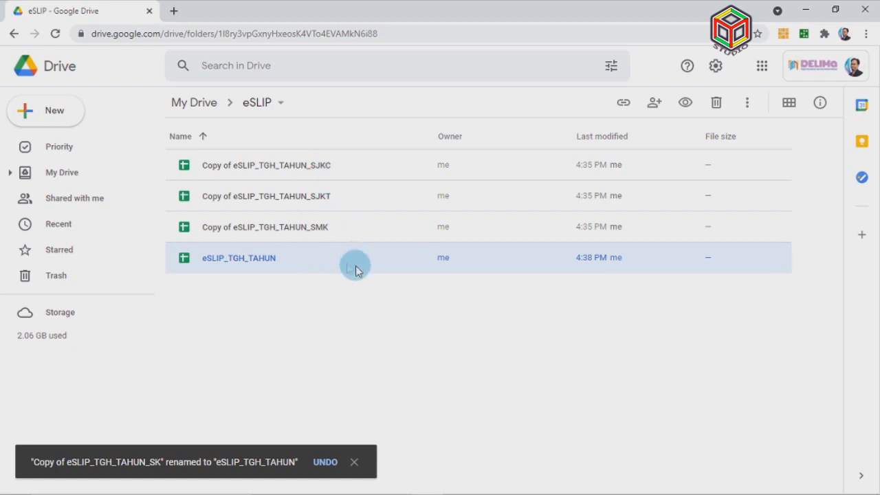
double_click(318, 268)
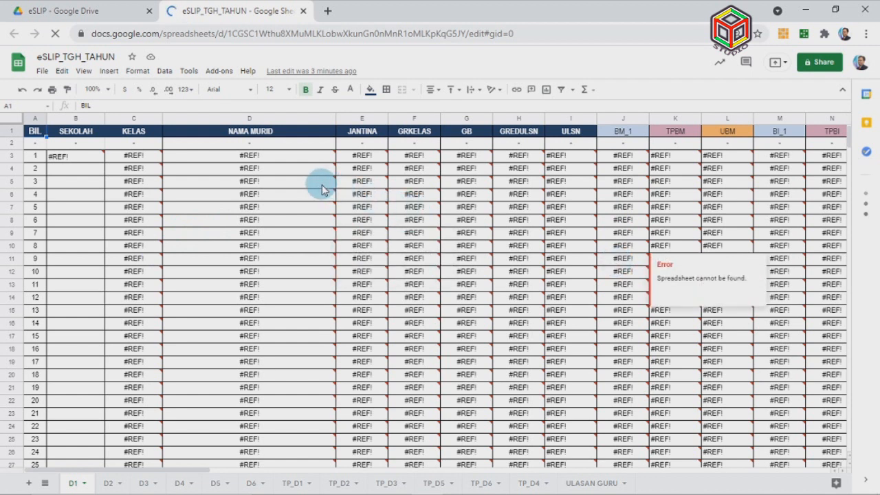
left_click(293, 158)
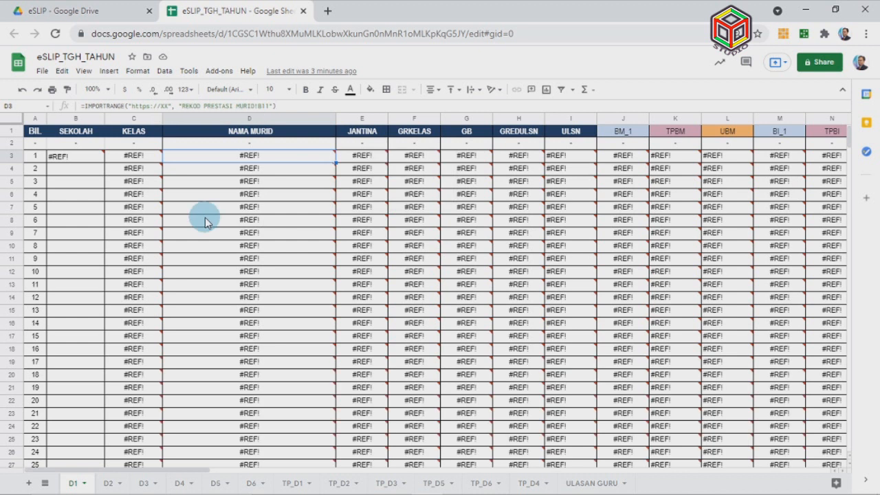
scroll(192, 209, "down", 2)
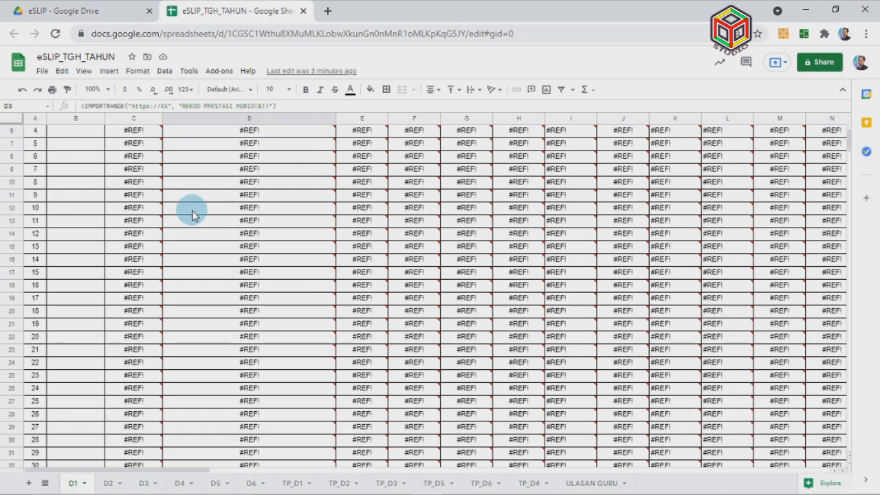
scroll(191, 210, "down", 5)
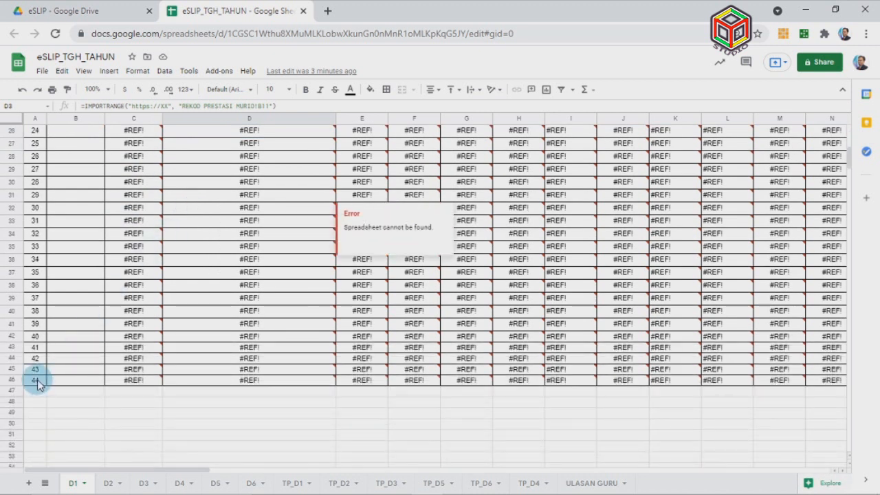
scroll(244, 309, "up", 8)
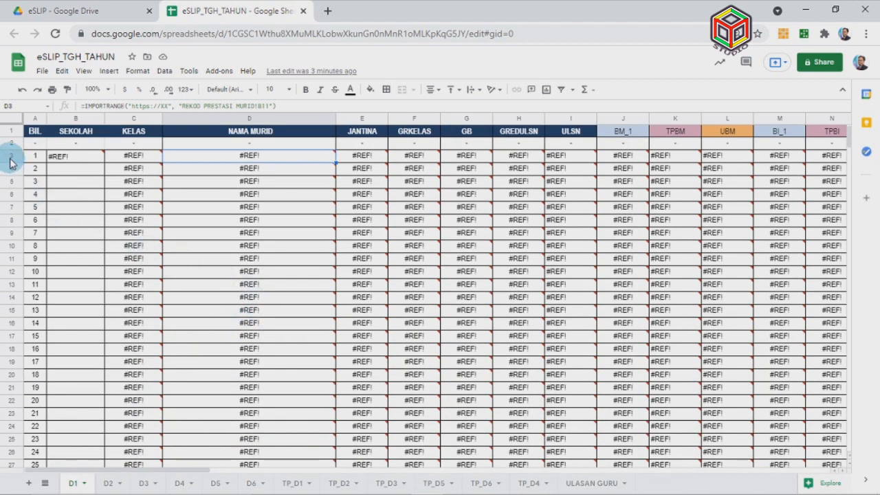
left_click(10, 157)
Copy D1's student rows 3–46 and paste them starting at row 48
left_click_drag(9, 157, 2, 408)
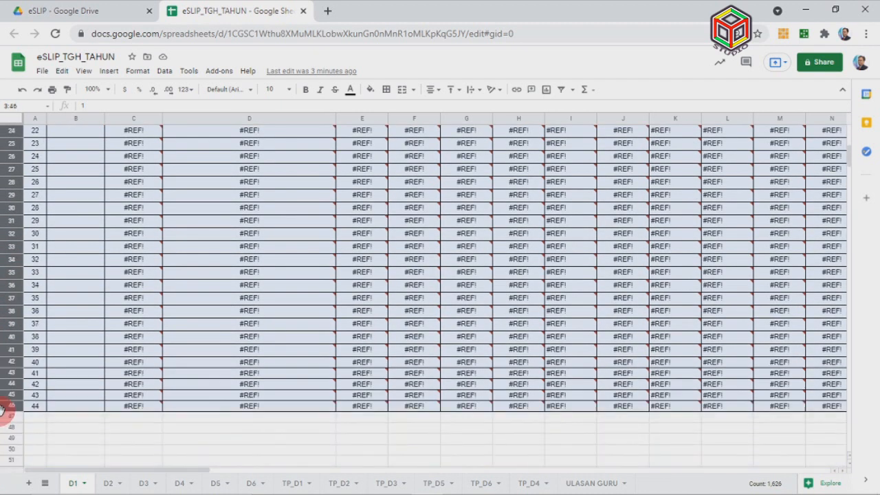
right_click(4, 320)
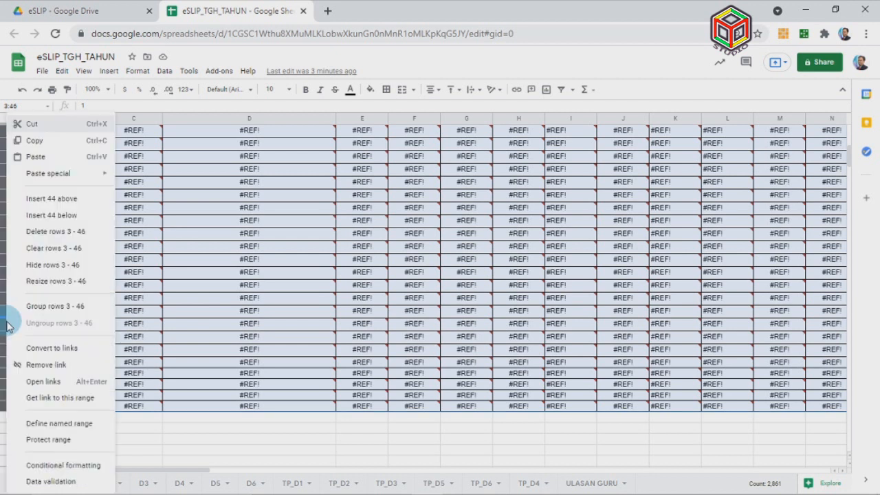
left_click(60, 149)
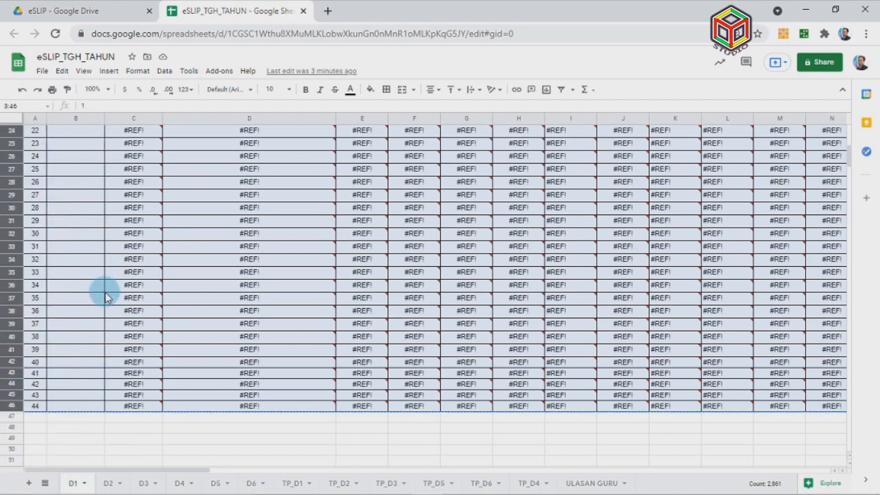
scroll(103, 289, "down", 2)
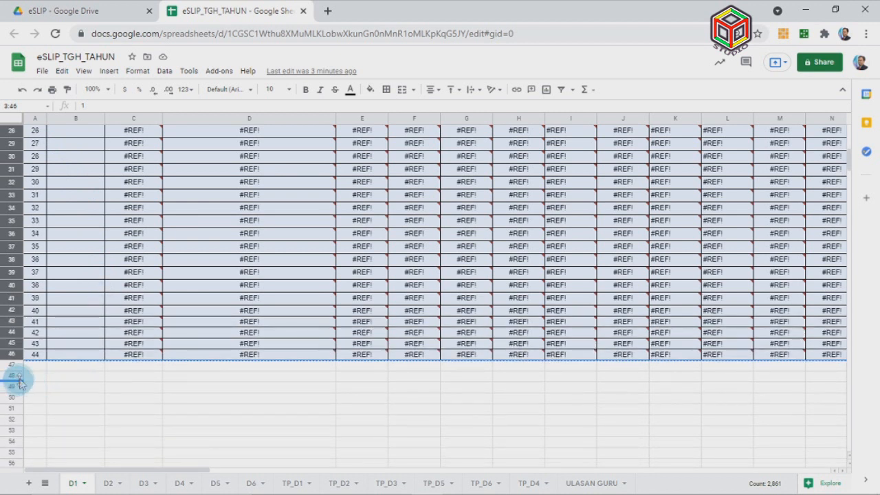
left_click(14, 375)
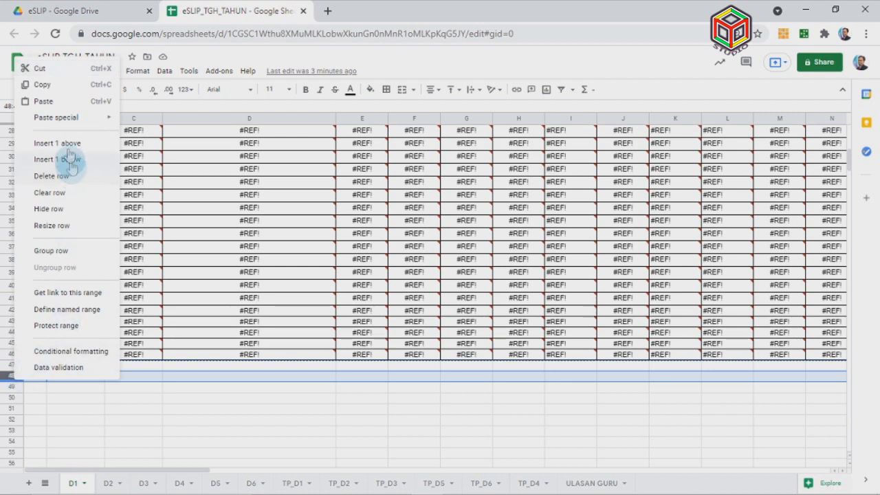
left_click(62, 103)
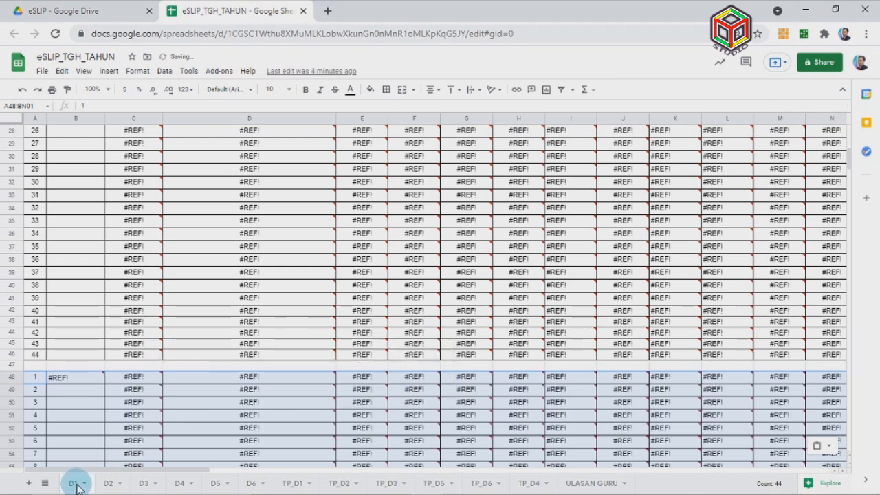
Paste the same 44 student rows again starting at row 93
scroll(103, 389, "down", 6)
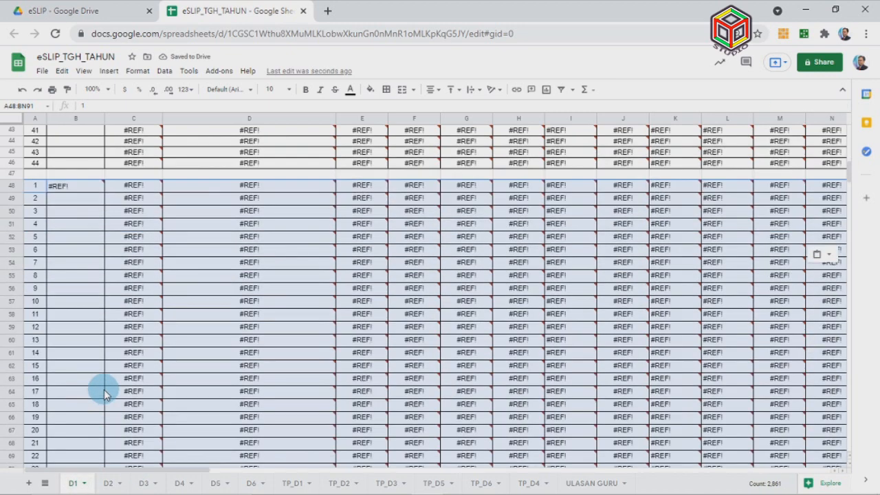
scroll(104, 389, "down", 5)
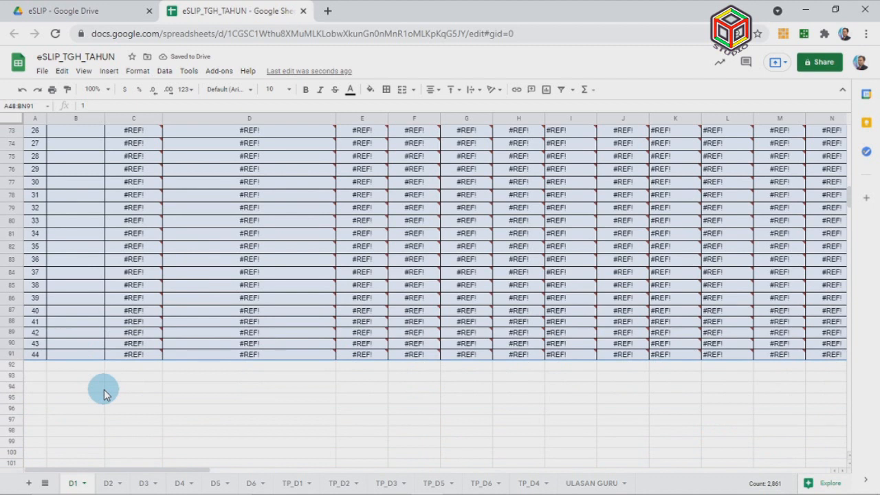
scroll(103, 389, "down", 3)
left_click(15, 247)
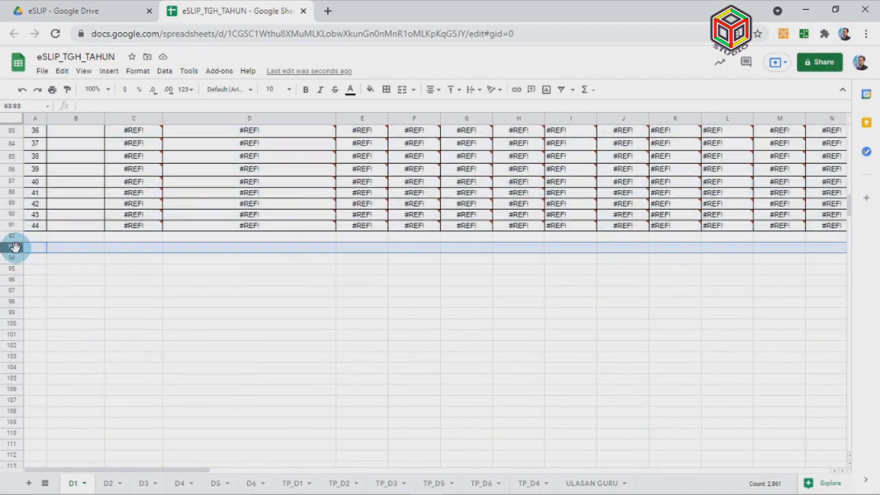
right_click(15, 247)
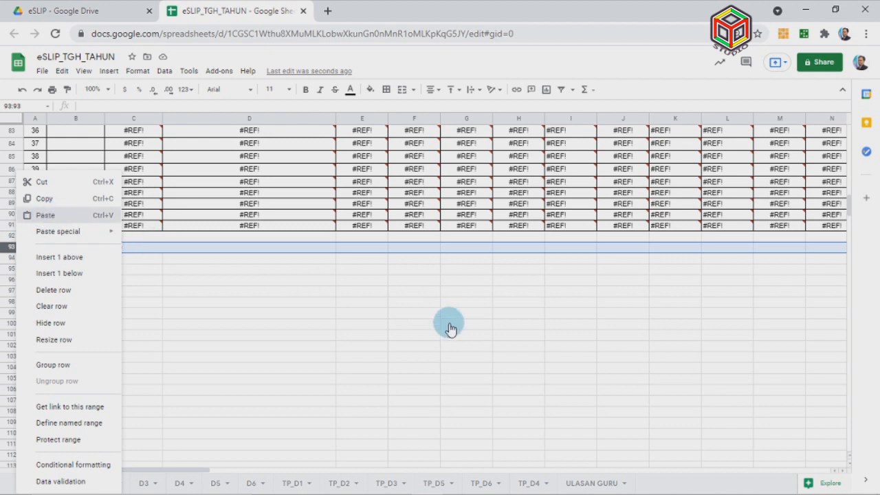
key("ctrl+v")
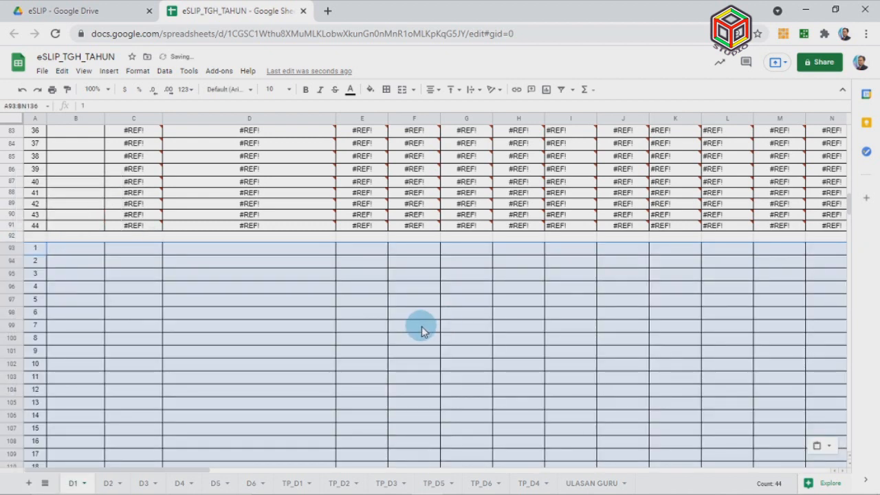
Set the sheet zoom to 75%
scroll(412, 328, "up", 2)
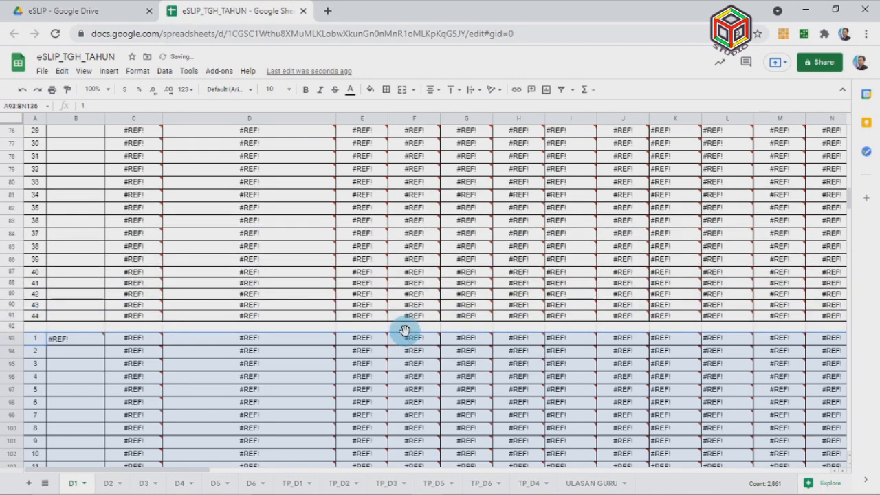
scroll(405, 330, "up", 10)
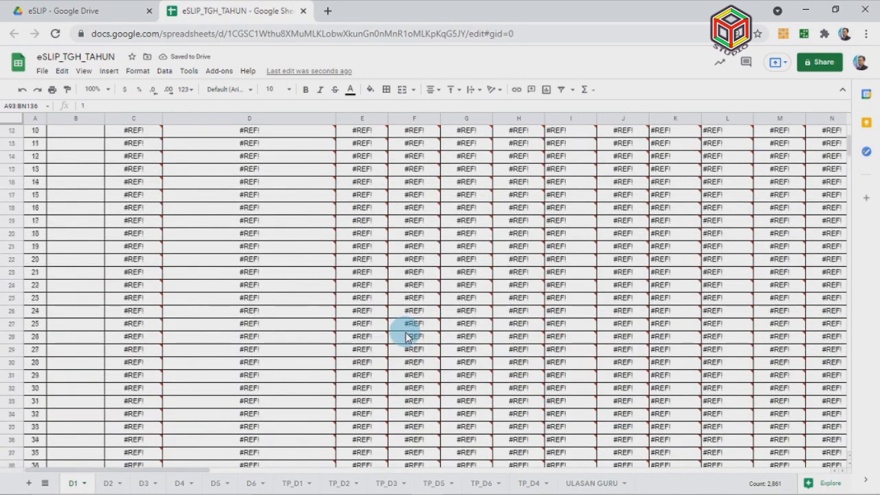
scroll(404, 336, "up", 2)
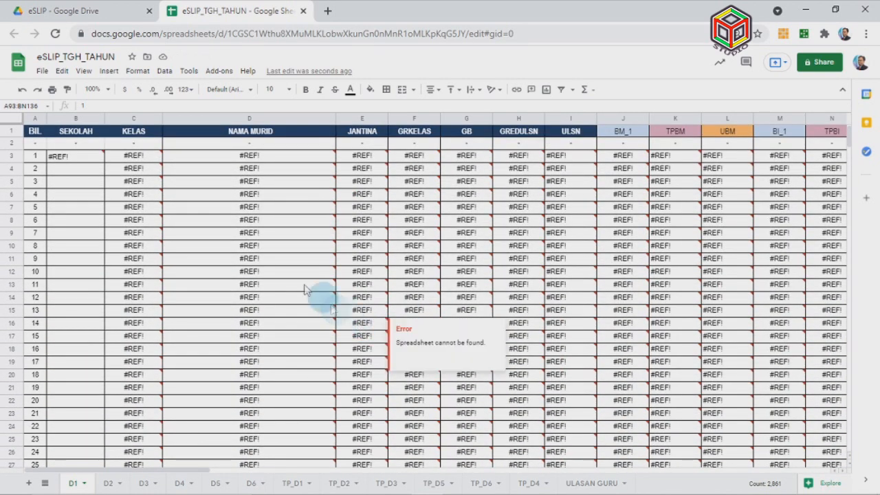
left_click(94, 89)
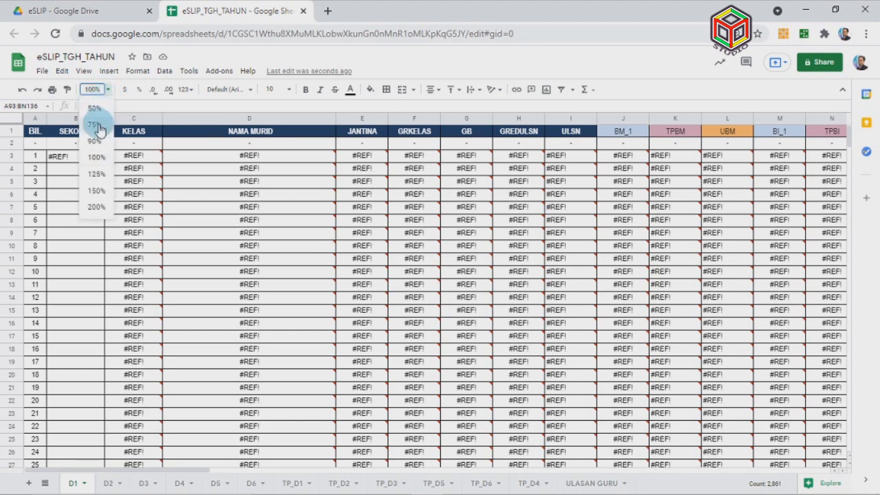
left_click(96, 126)
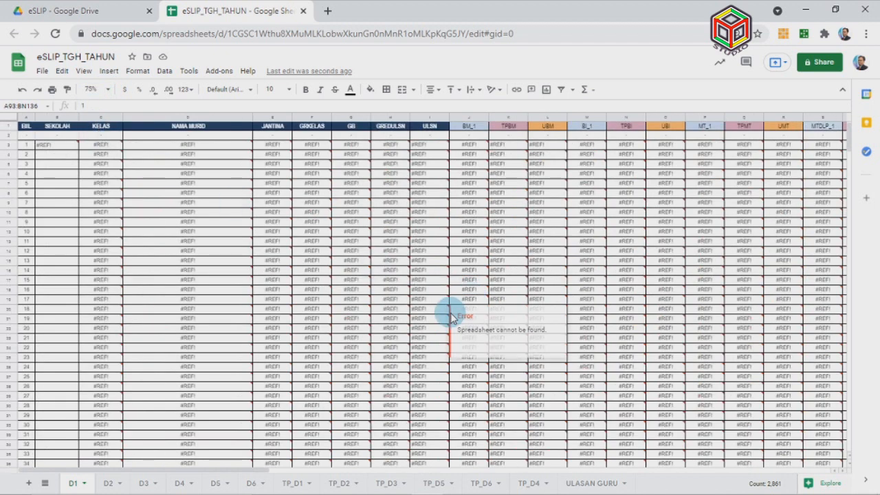
scroll(344, 330, "down", 3)
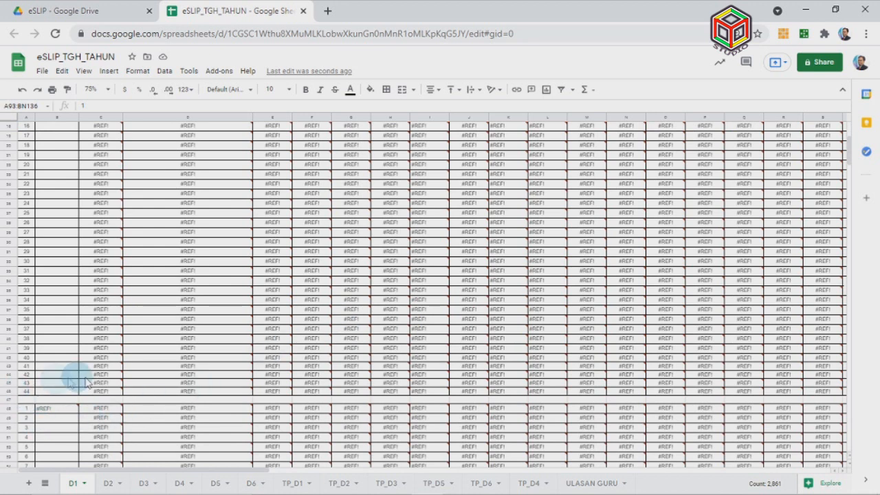
mouse_move(100, 383)
scroll(100, 383, "up", 3)
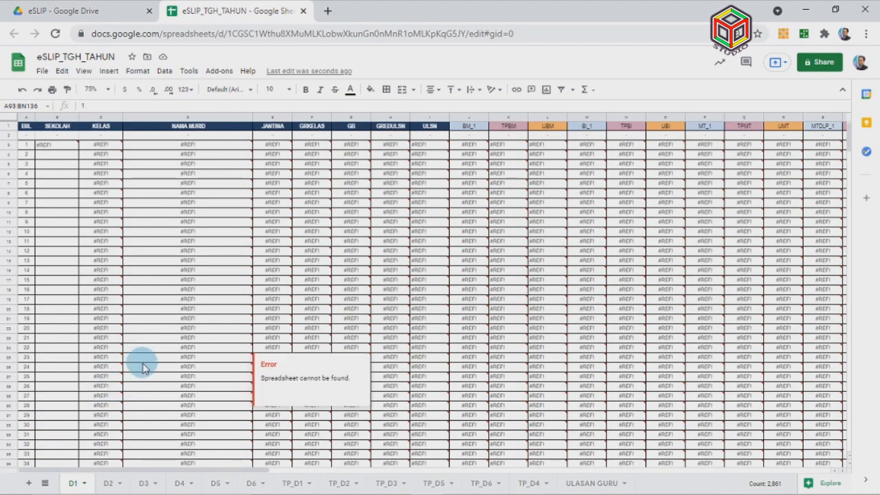
scroll(128, 399, "down", 1)
On sheet D2, copy student rows 3 to 46
left_click(112, 484)
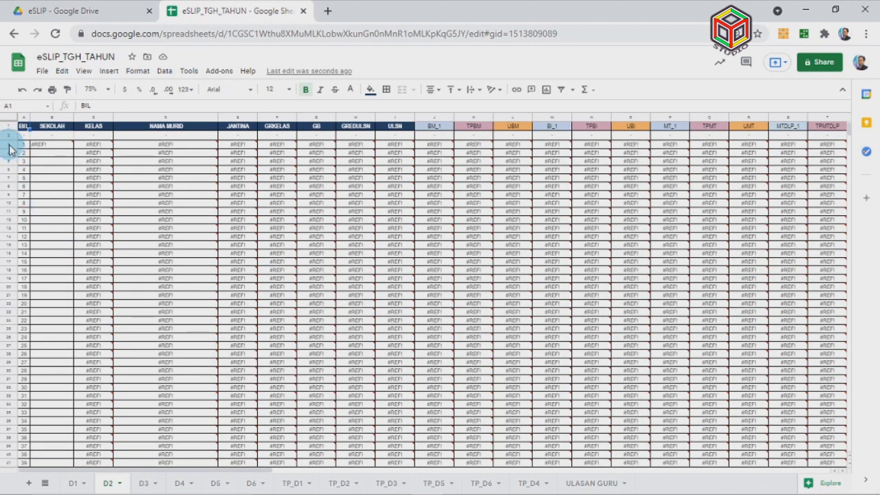
left_click(9, 143)
left_click_drag(9, 143, 4, 431)
right_click(2, 409)
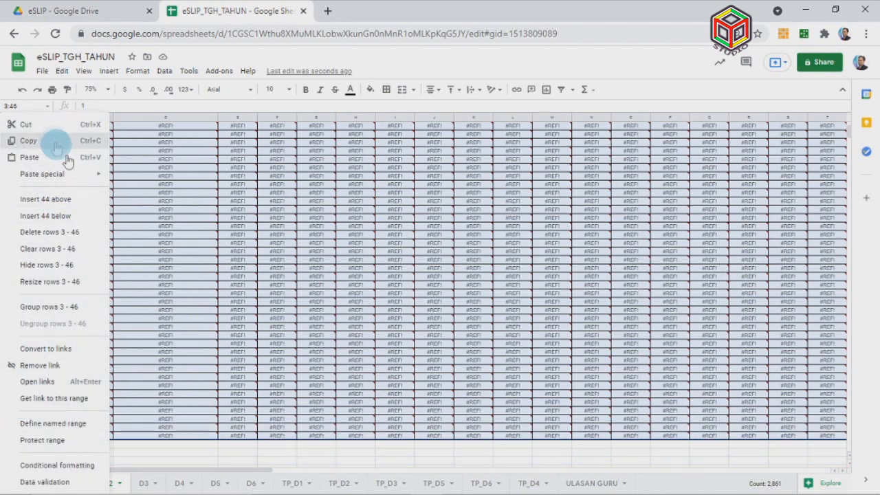
left_click(57, 143)
Paste D2's copied rows starting at row 48, then return to sheet D1
scroll(228, 333, "down", 2)
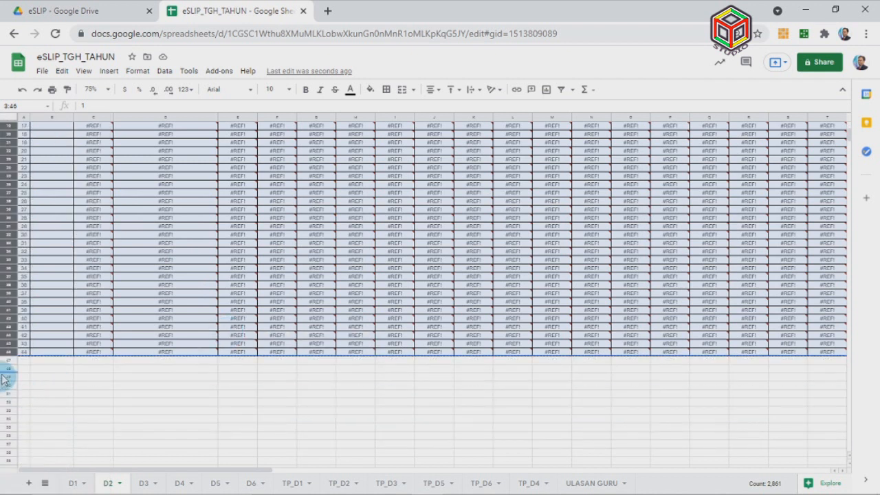
left_click(7, 368)
right_click(8, 367)
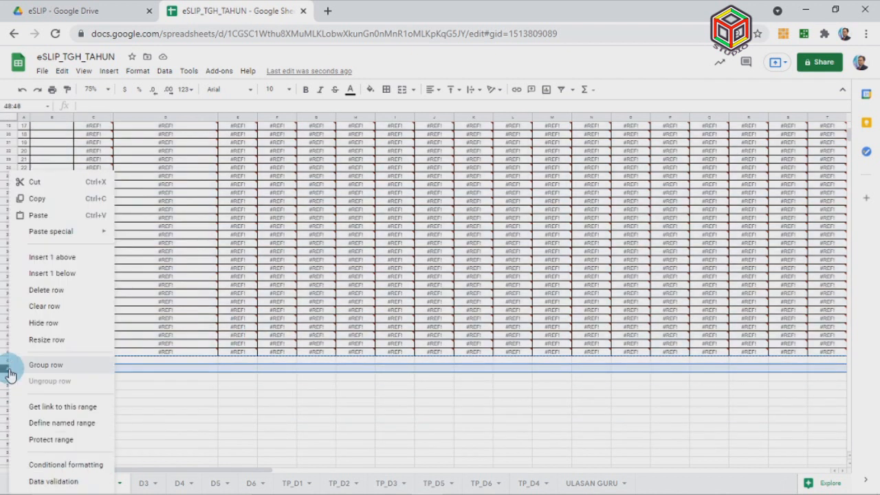
left_click(55, 219)
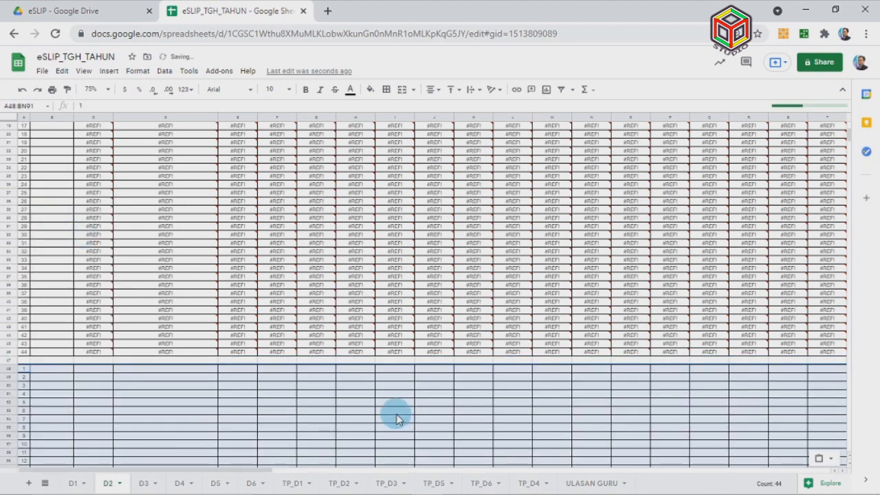
scroll(397, 419, "down", 5)
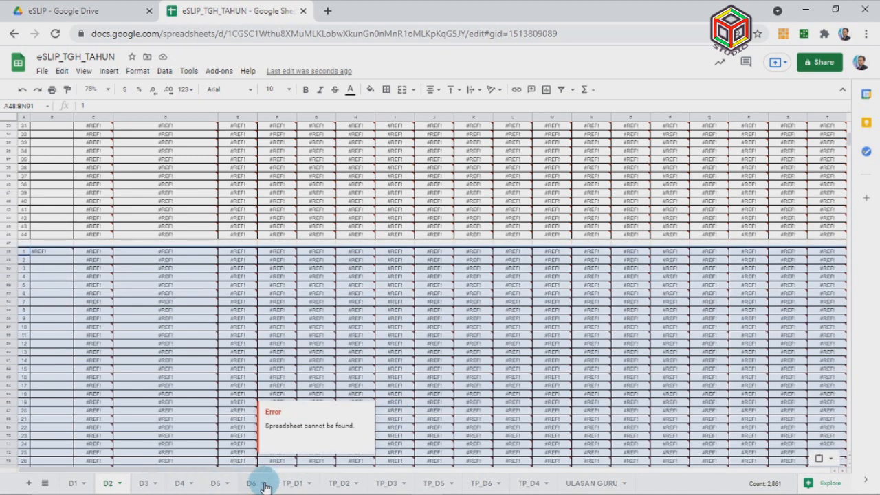
scroll(281, 389, "up", 10)
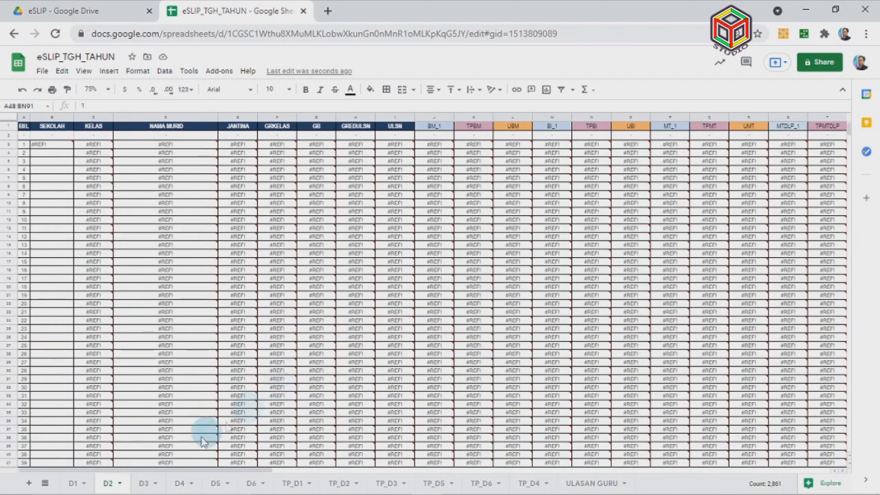
left_click(74, 483)
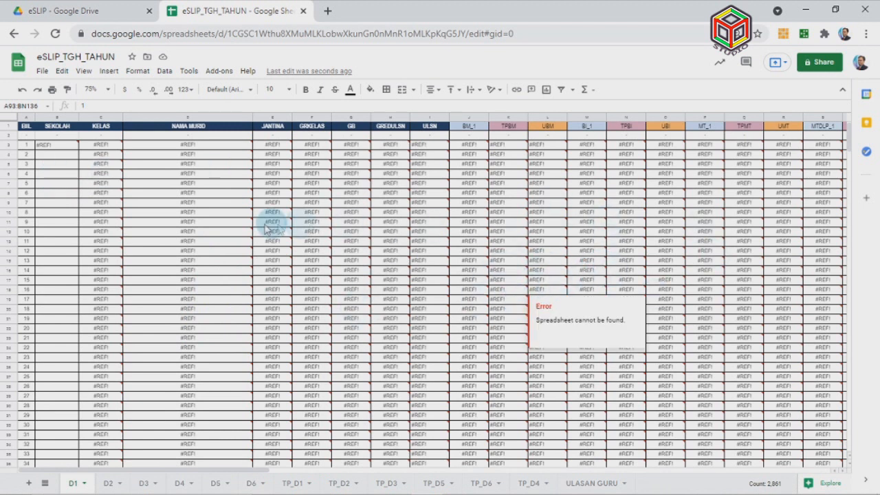
Select D1's student rows and open Find and replace searching range D1!3:46
left_click(9, 144)
left_click_drag(9, 145, 2, 450)
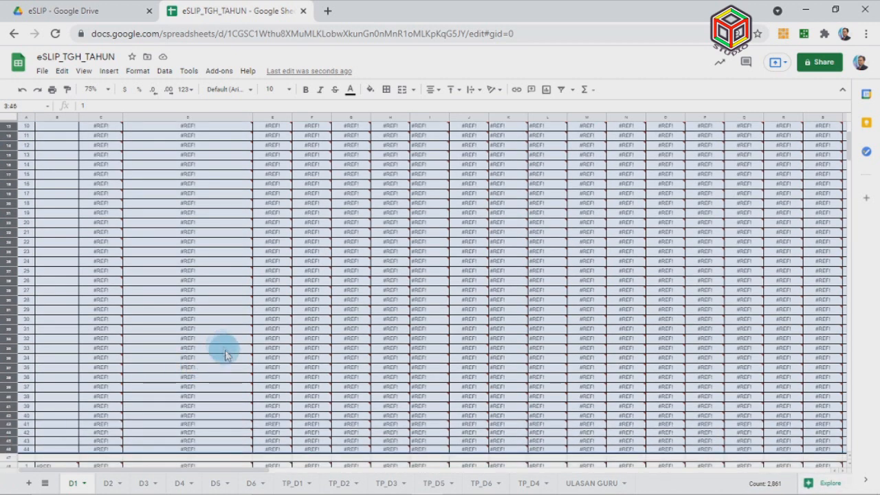
mouse_move(231, 349)
scroll(230, 337, "up", 3)
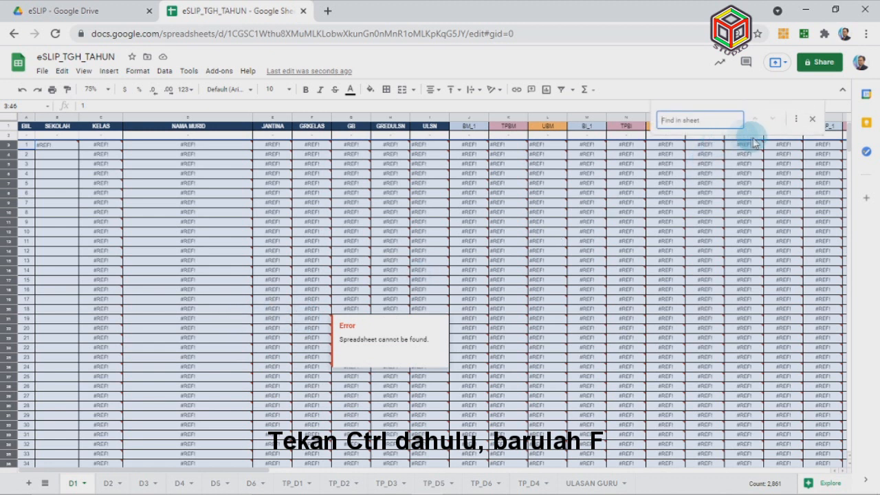
left_click(797, 121)
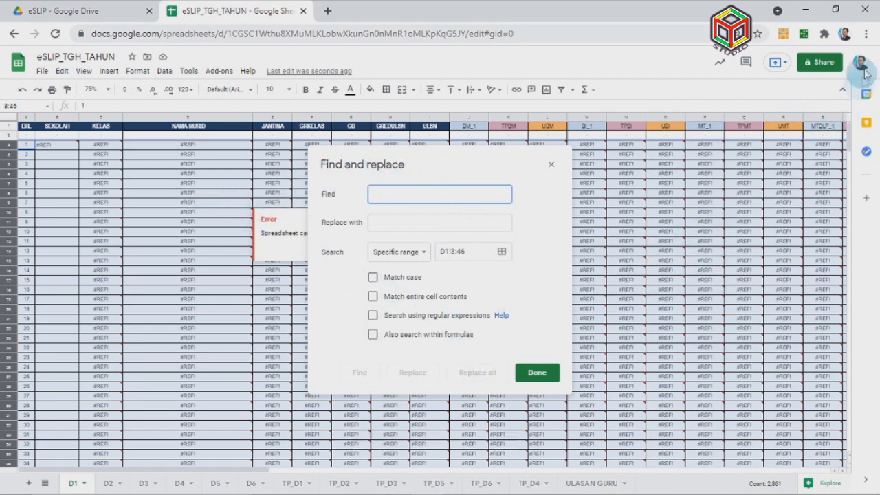
Zoom the browser page in from the Chrome menu
left_click(866, 36)
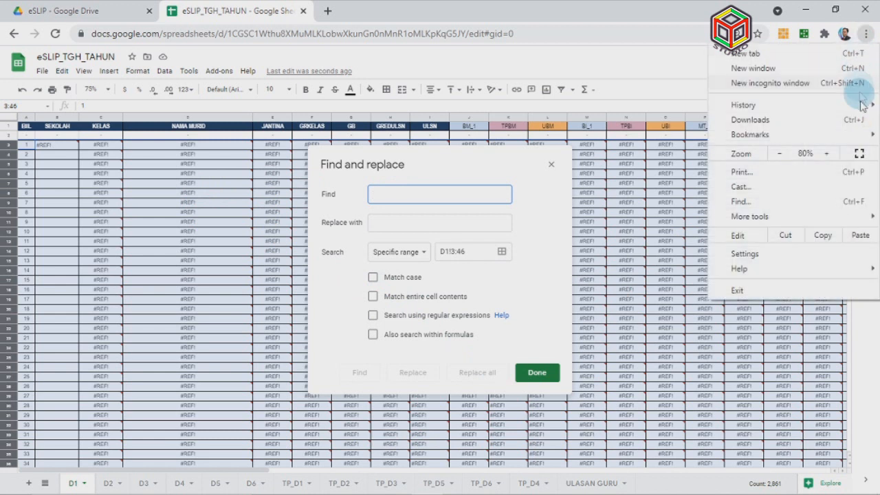
left_click(828, 154)
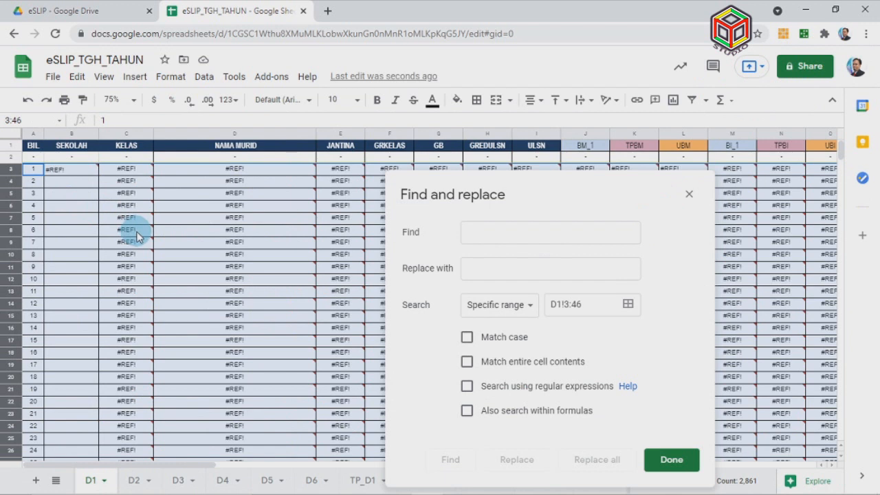
scroll(136, 235, "down", 4)
scroll(136, 236, "up", 4)
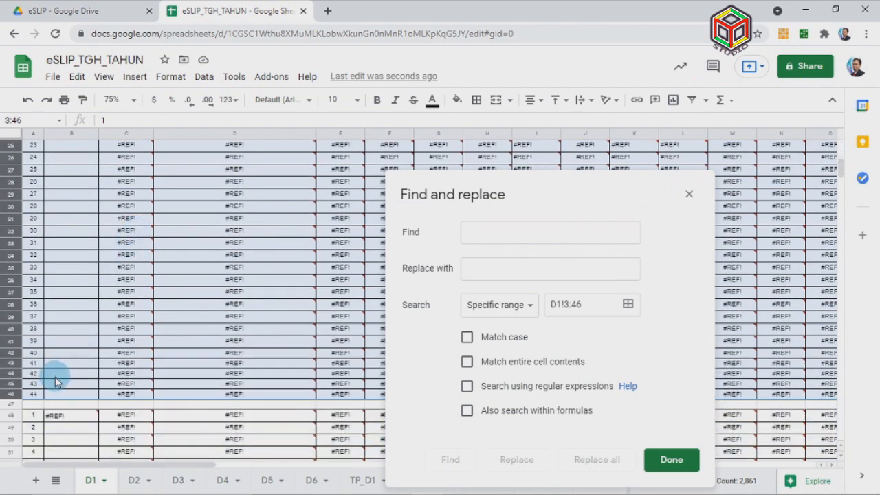
Select cells E9 and C3 to inspect their IMPORTRANGE formulas
left_click(135, 176)
left_click(347, 246)
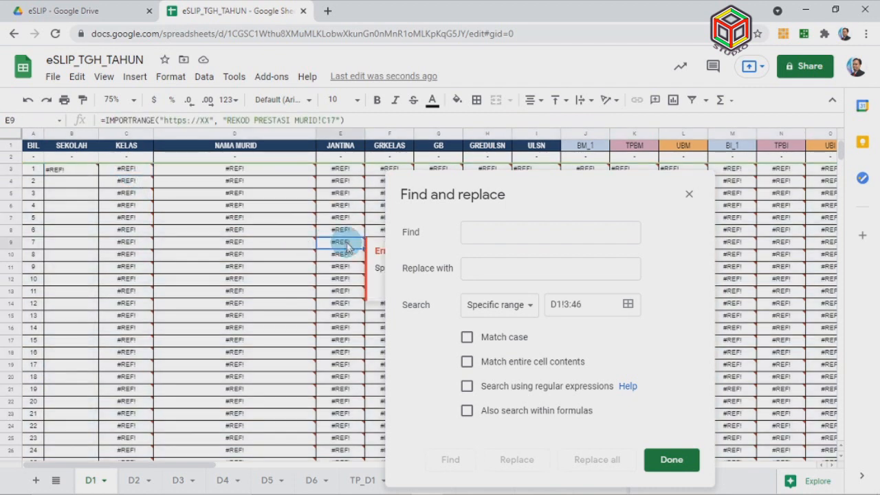
left_click(123, 170)
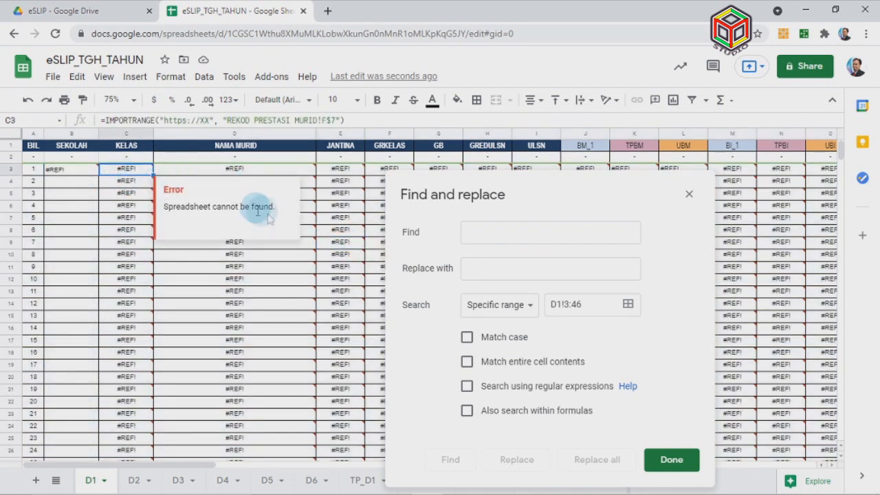
left_click_drag(210, 120, 165, 121)
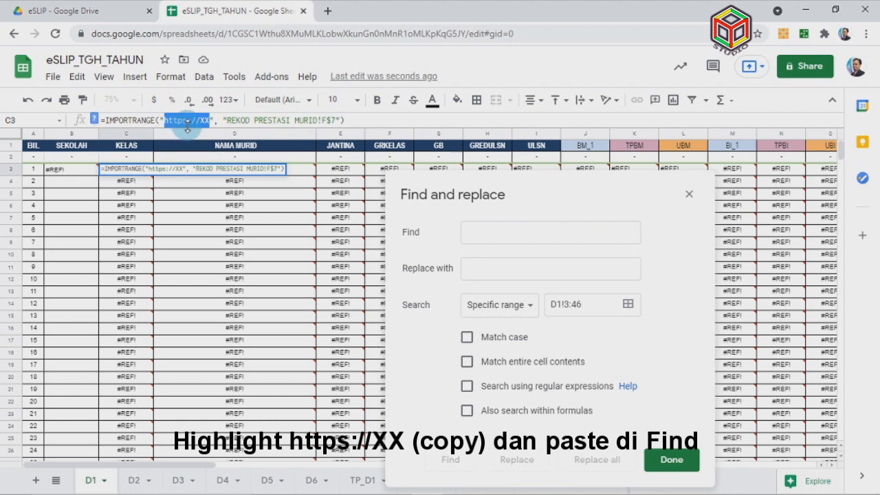
right_click(169, 120)
left_click(233, 168)
left_click(489, 233)
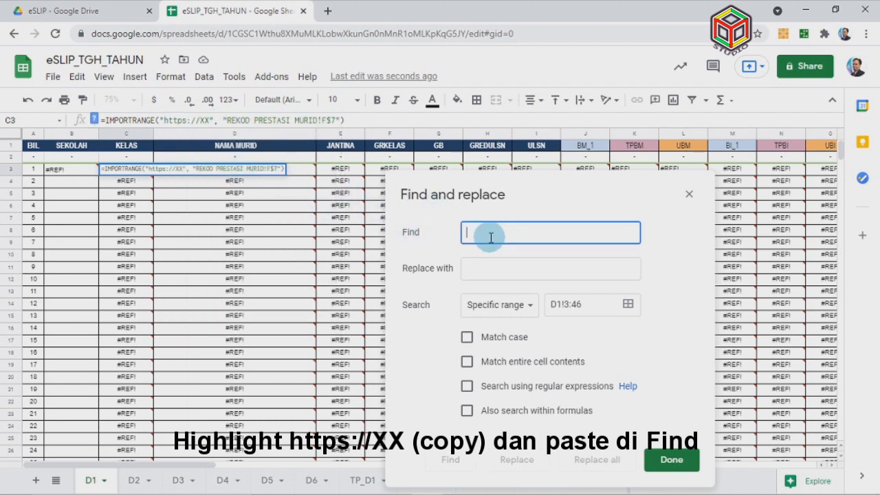
key("ctrl+v")
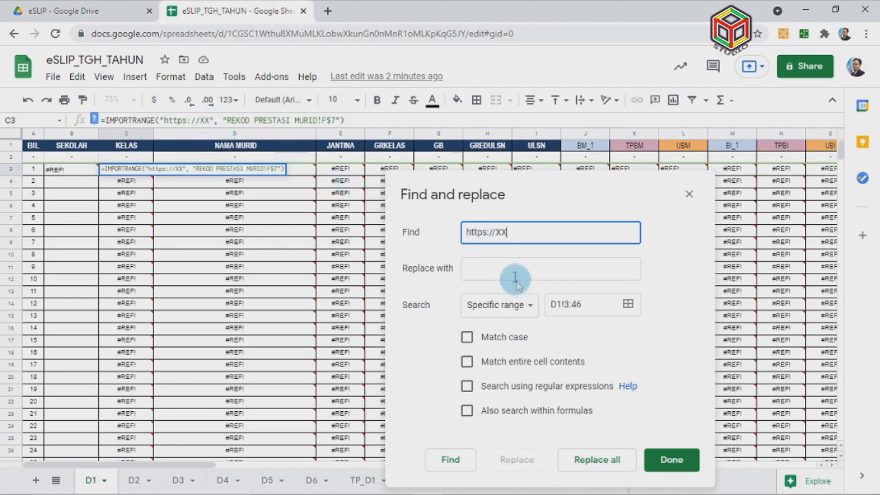
left_click(114, 14)
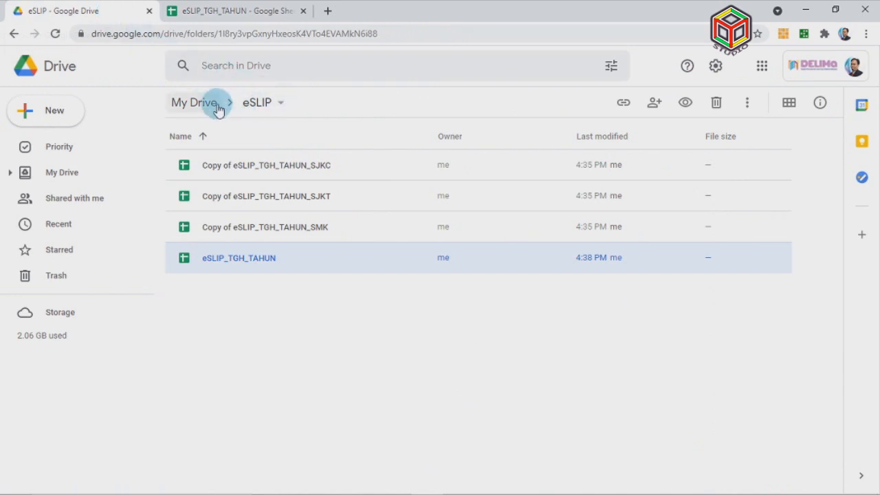
Copy the share link of Copy of 1 UKM from the ePBD test folder
left_click(209, 108)
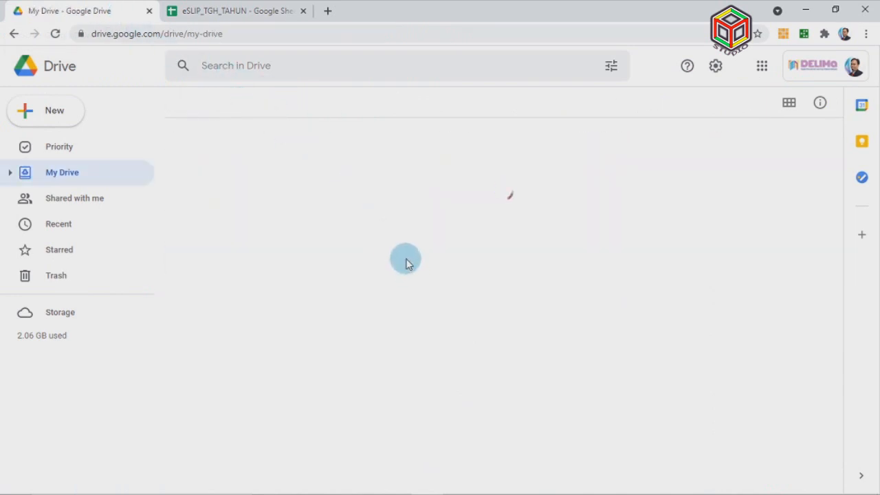
scroll(346, 329, "down", 1)
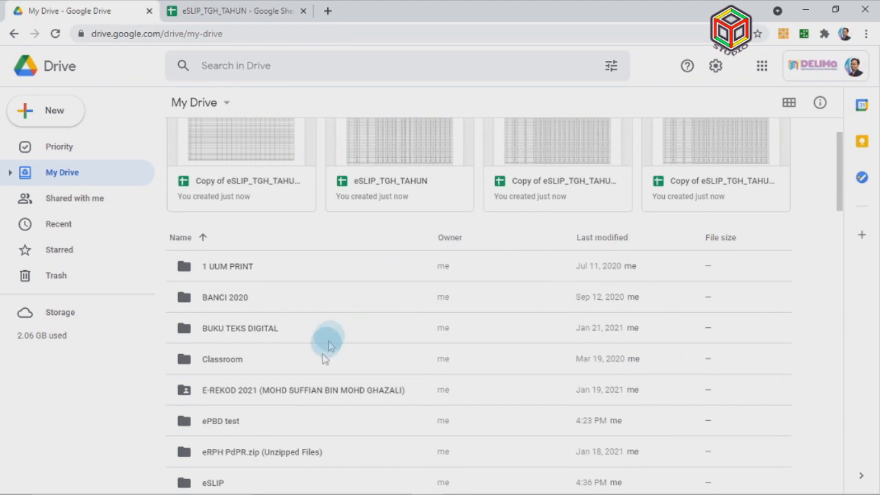
double_click(327, 347)
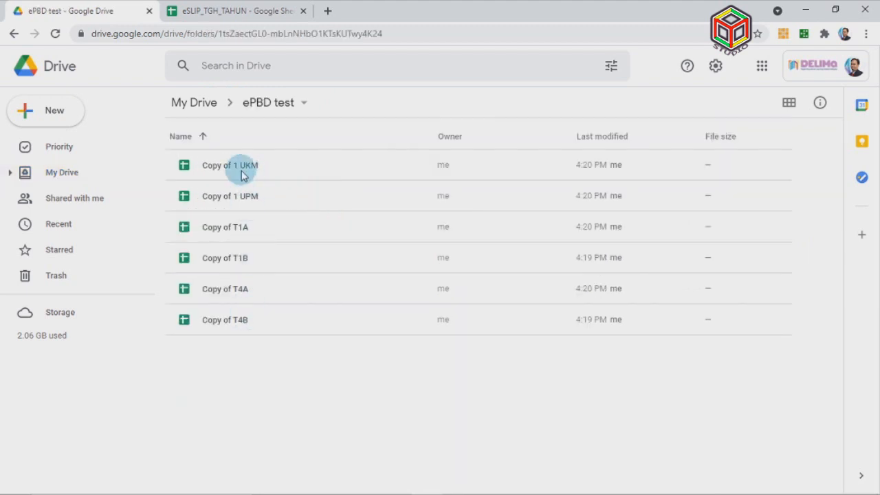
left_click(242, 175)
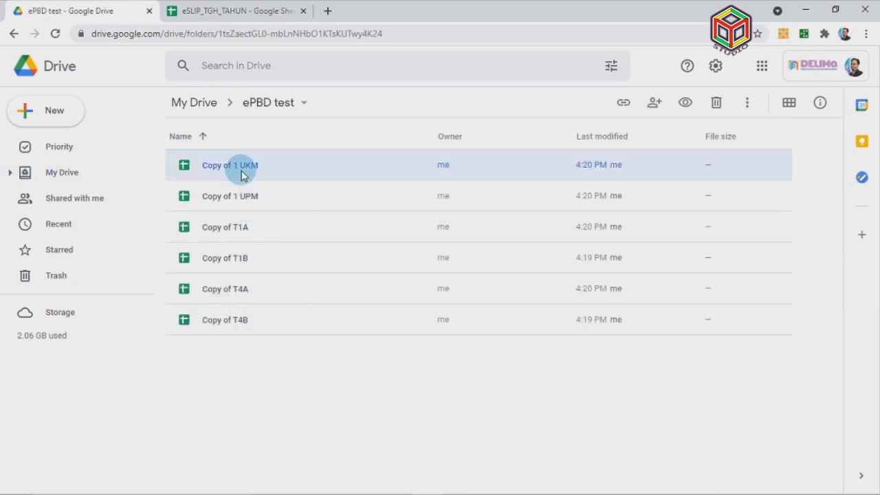
right_click(242, 170)
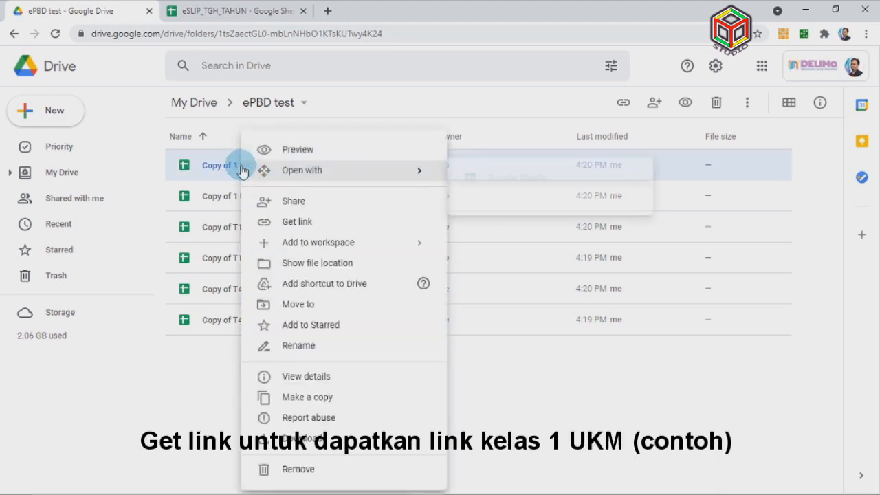
left_click(321, 222)
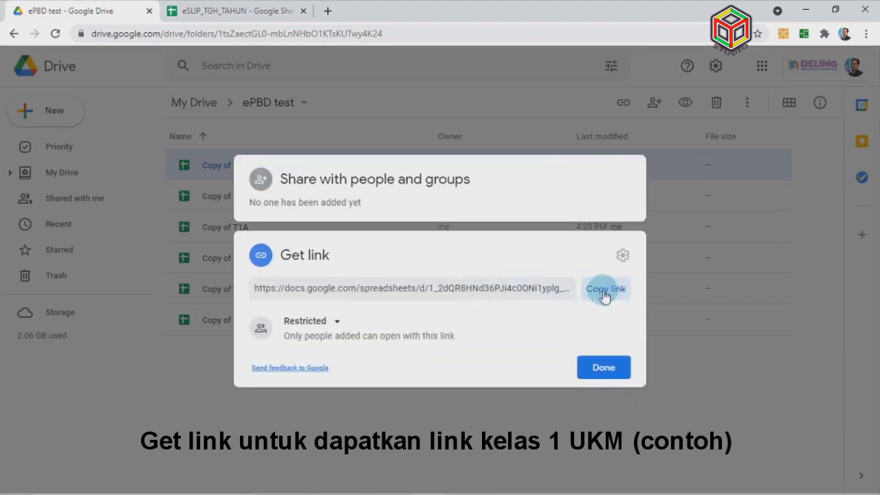
left_click(603, 291)
left_click(601, 369)
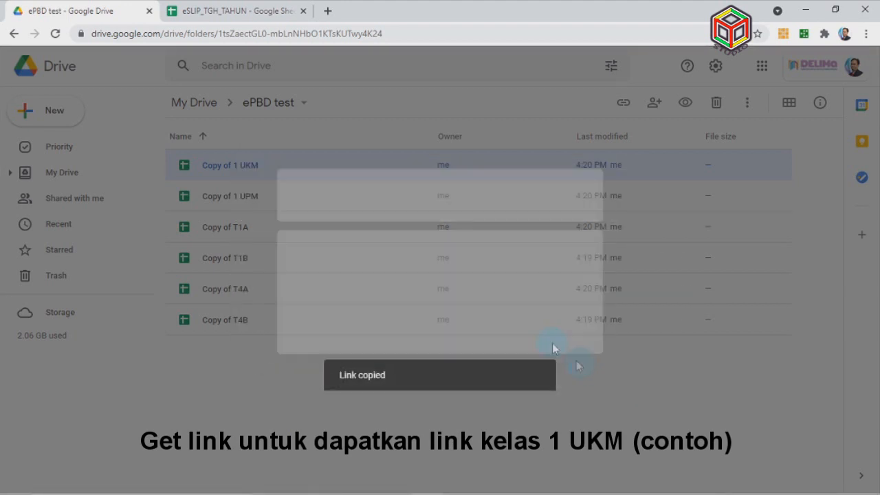
left_click(224, 14)
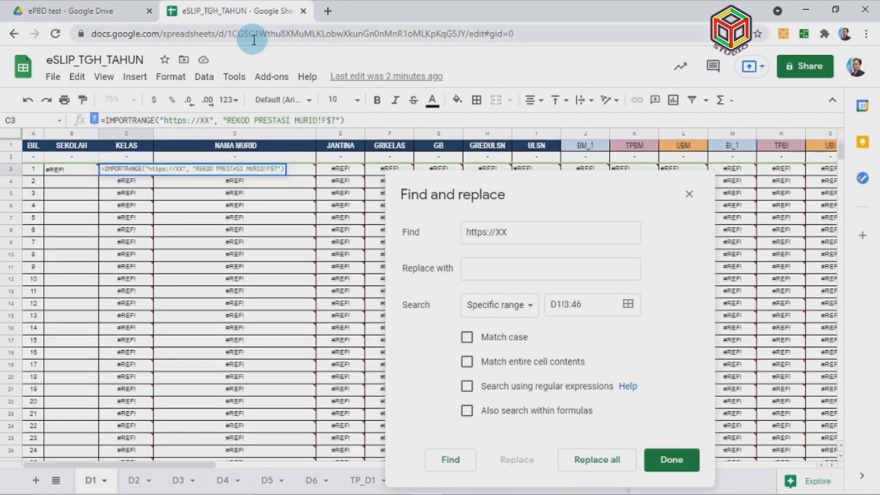
Enter the Copy of 1 UKM link, minus /edit?usp=sharing, as the replacement text
left_click(474, 267)
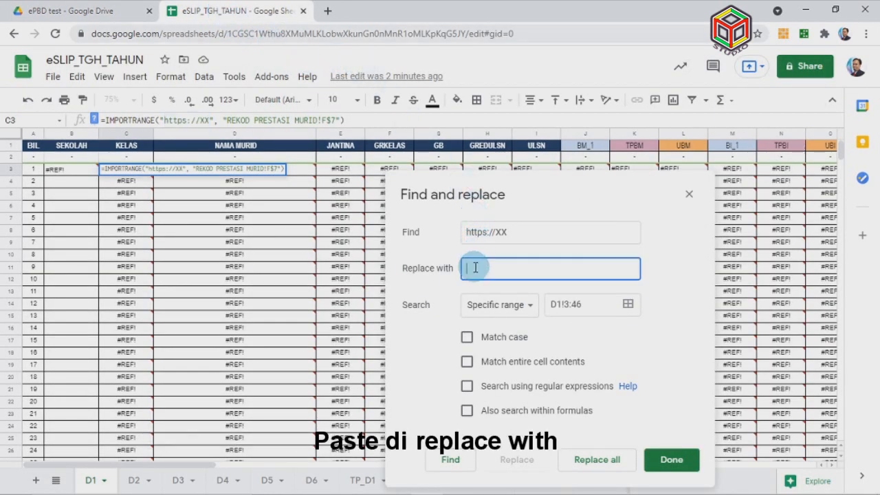
key("ctrl+v")
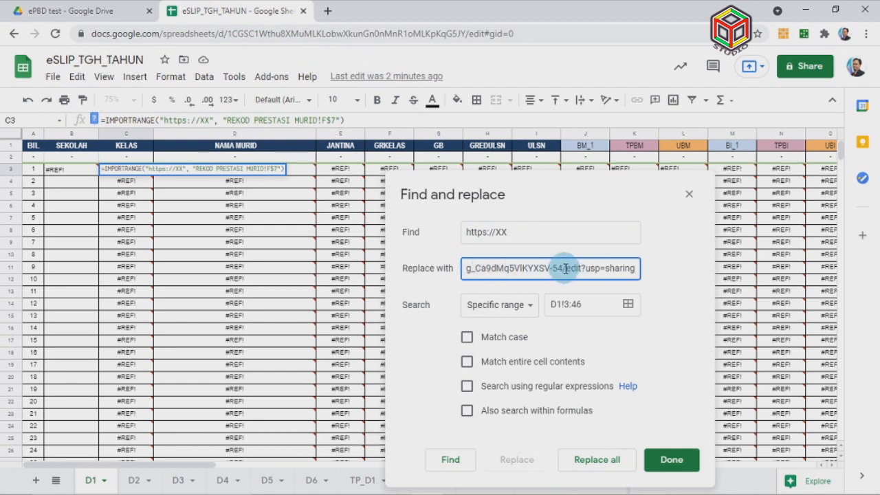
left_click_drag(563, 268, 634, 268)
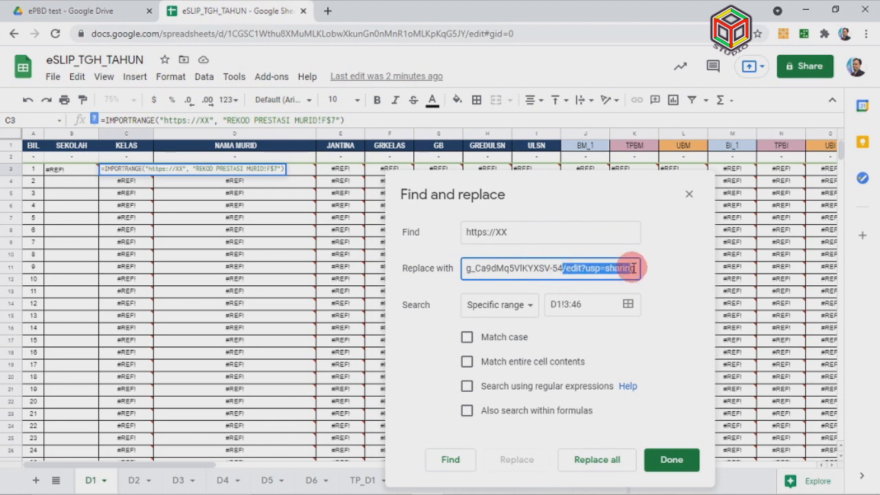
key("BackSpace")
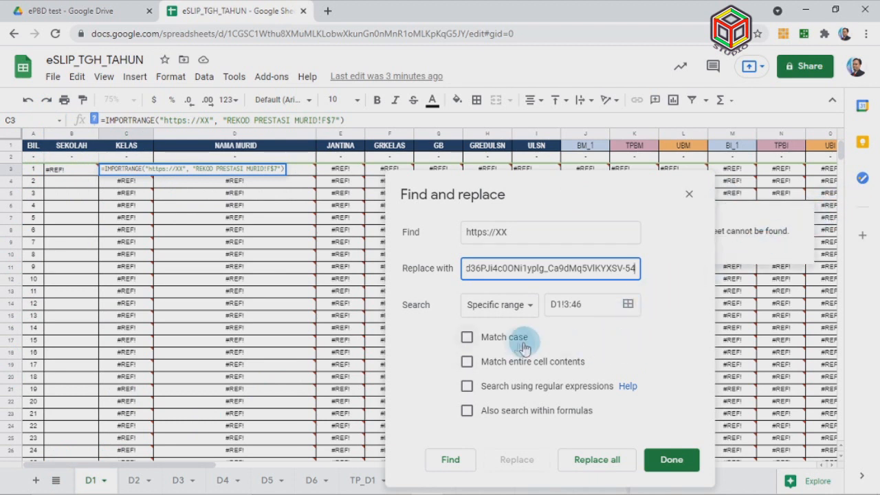
left_click(467, 338)
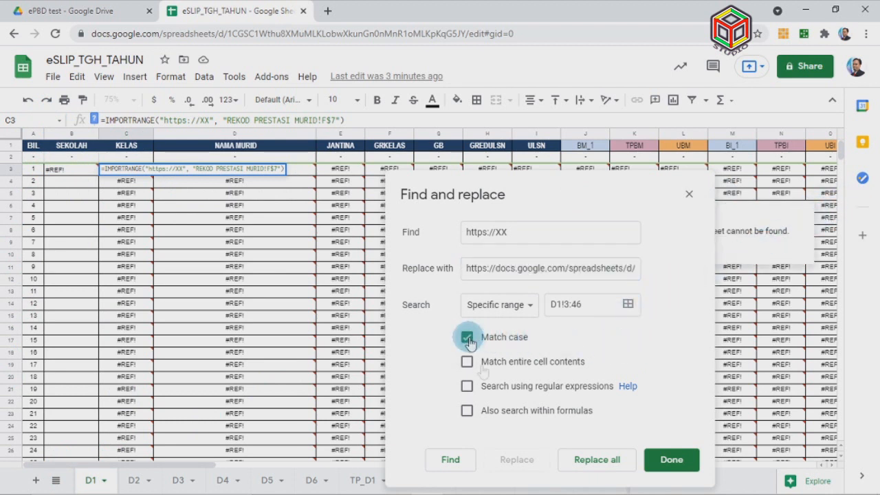
left_click(466, 412)
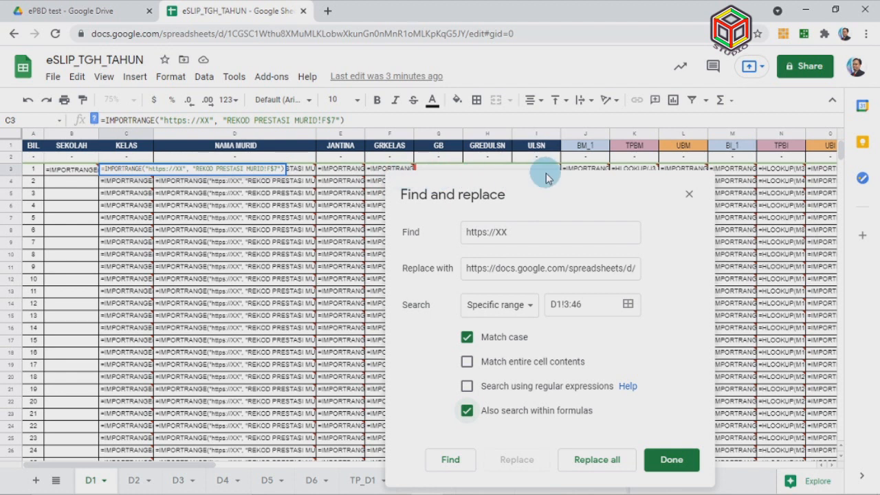
mouse_move(126, 177)
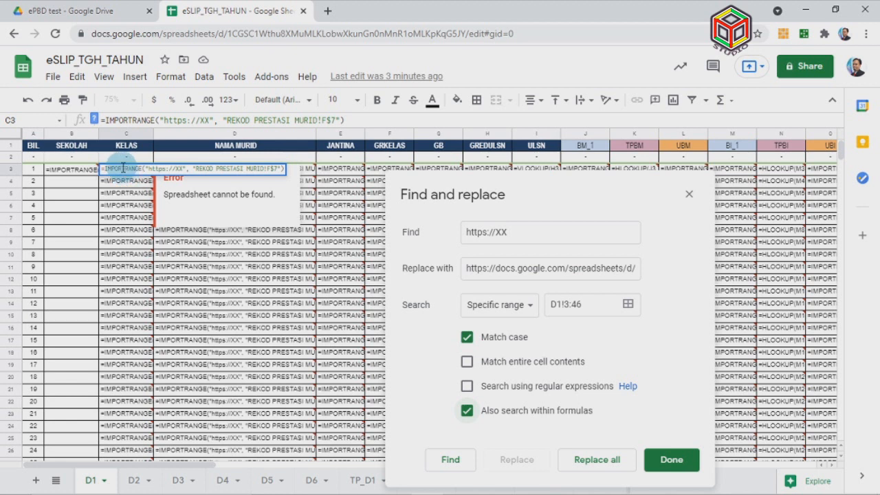
left_click(33, 155)
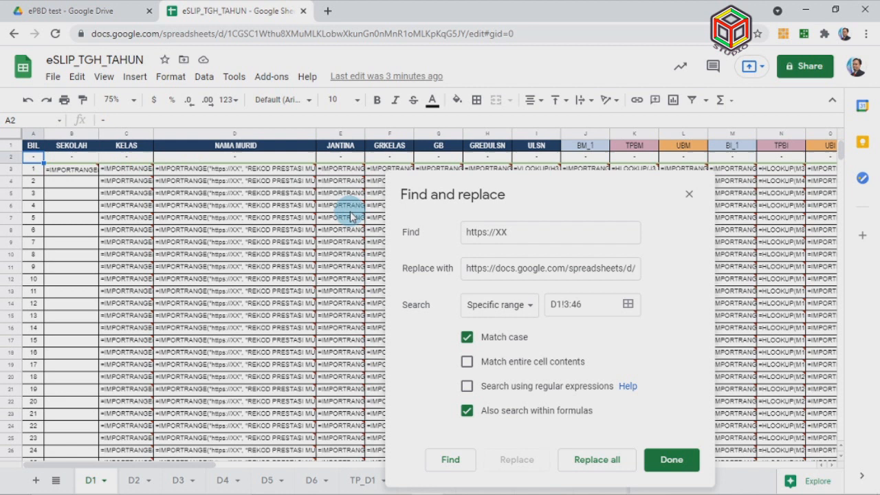
mouse_move(131, 184)
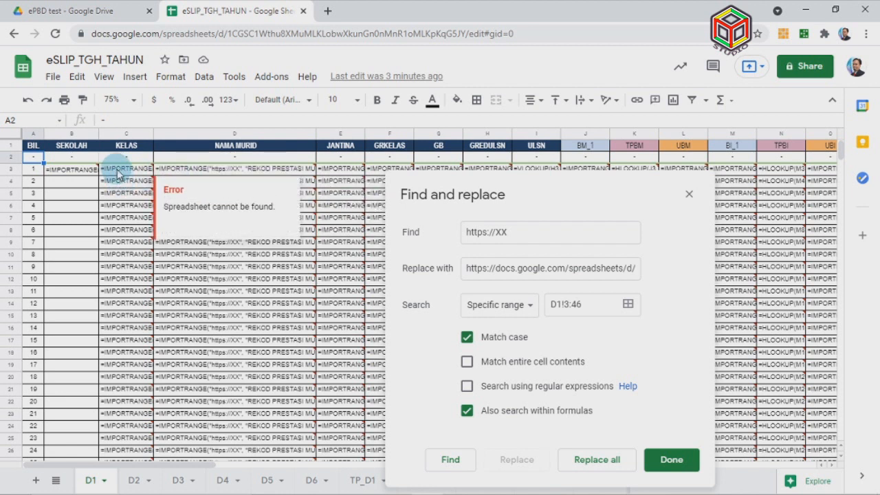
left_click(597, 459)
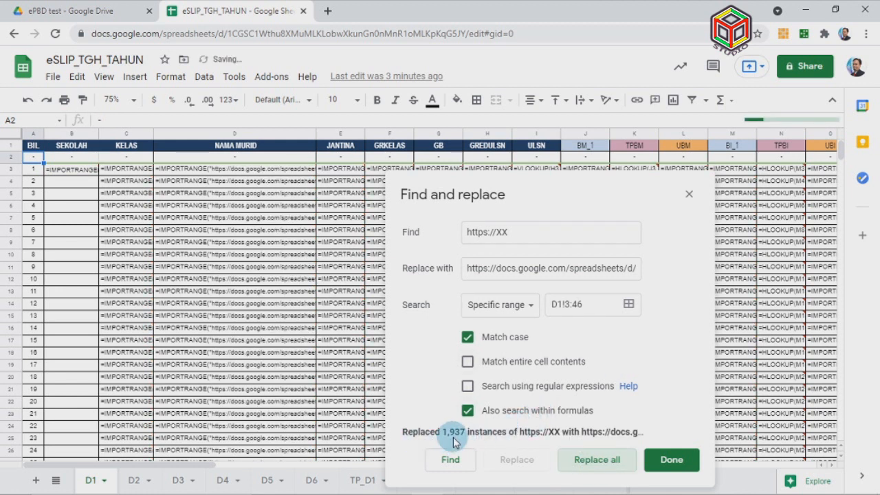
Allow D1's IMPORTRANGE formulas to access Copy of 1 UKM so student data loads
left_click(665, 465)
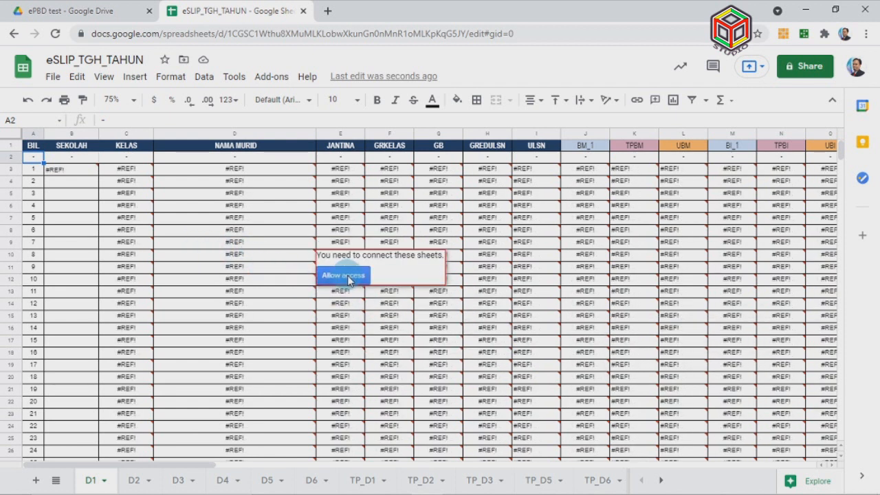
left_click(347, 276)
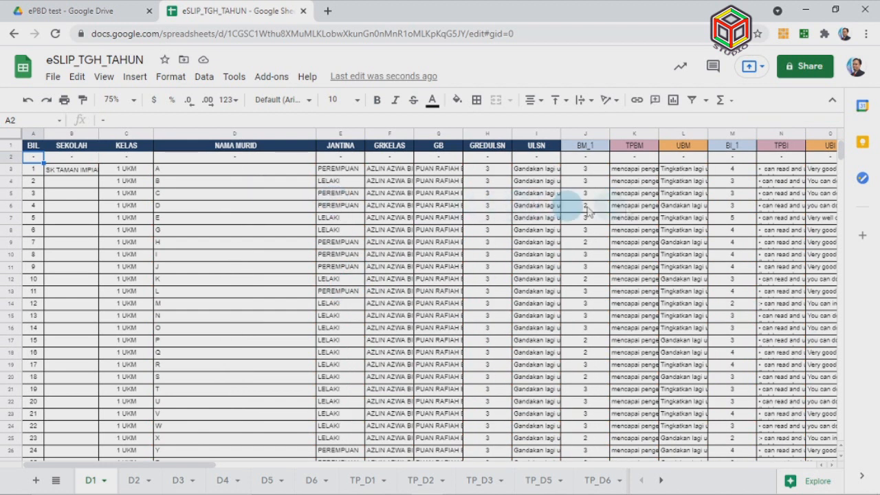
left_click(96, 10)
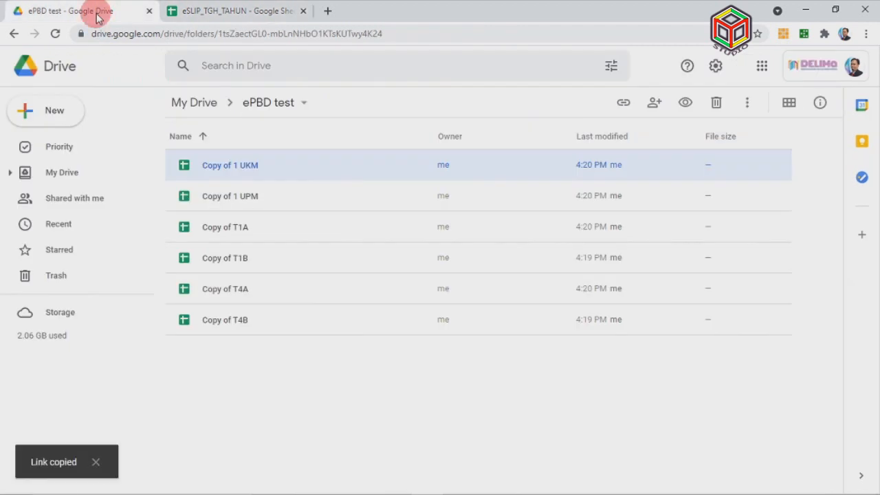
left_click(231, 11)
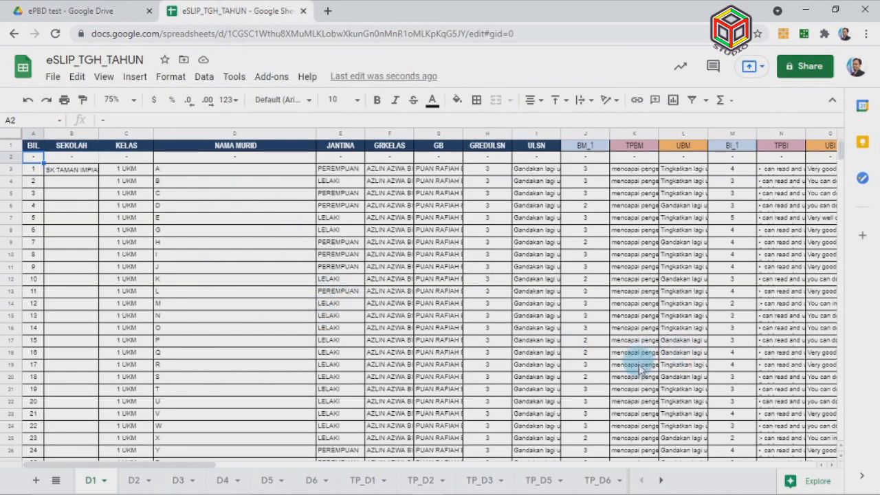
Select rows 48–91 of D1 and bring up the full Find and replace options
left_click_drag(182, 465, 141, 459)
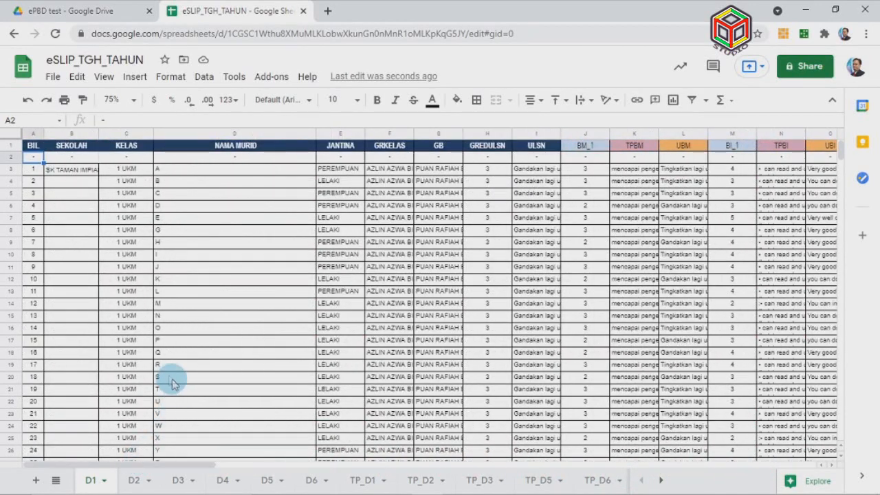
scroll(169, 380, "down", 10)
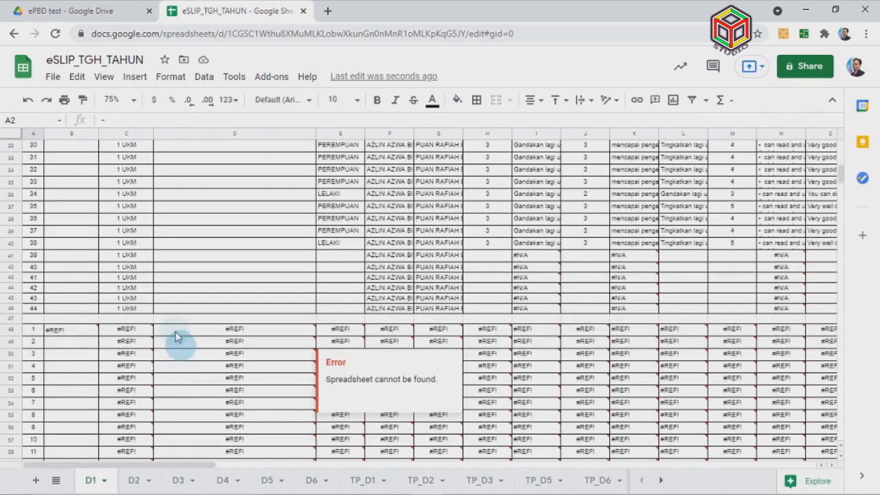
left_click(14, 330)
left_click_drag(13, 331, 3, 359)
mouse_move(122, 354)
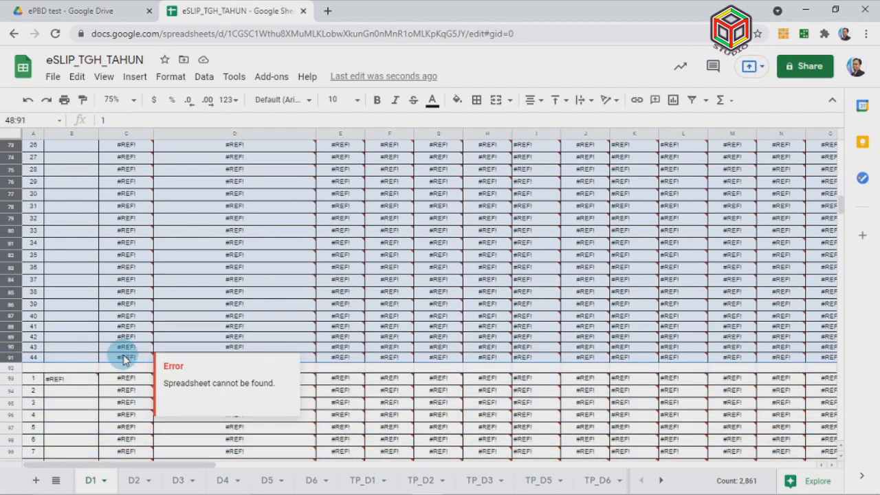
key("ctrl+f")
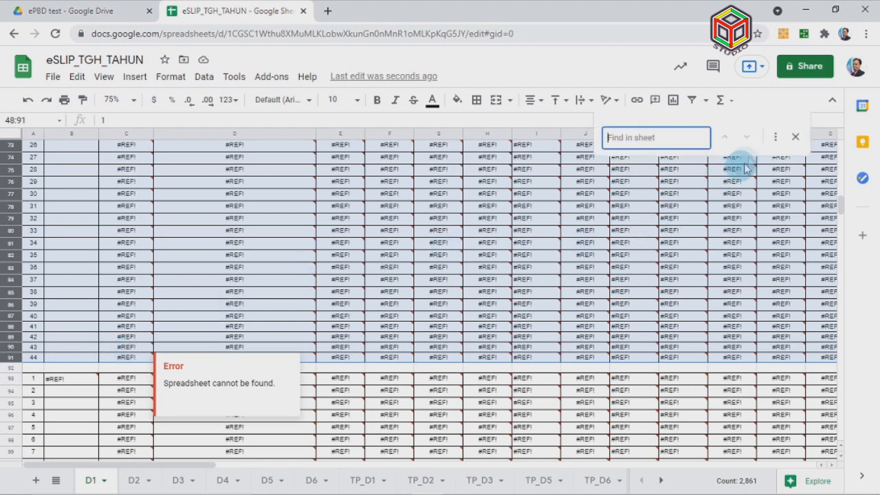
left_click(776, 143)
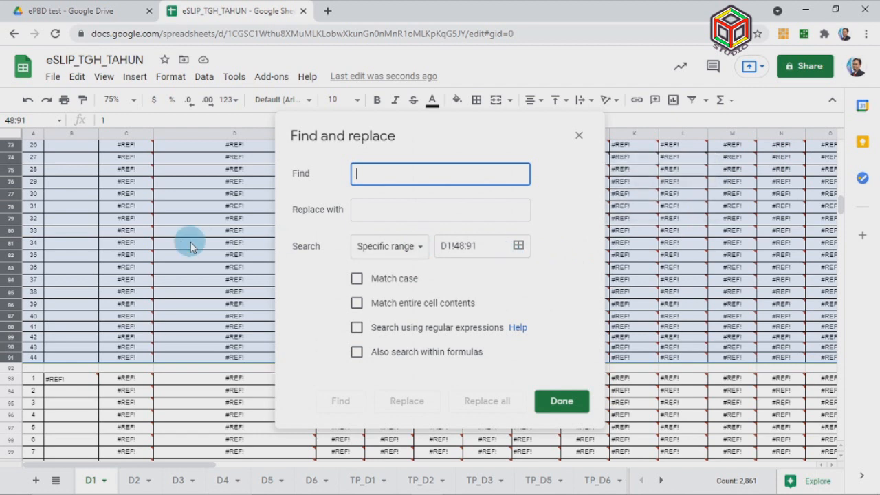
scroll(171, 261, "up", 2)
left_click(145, 256)
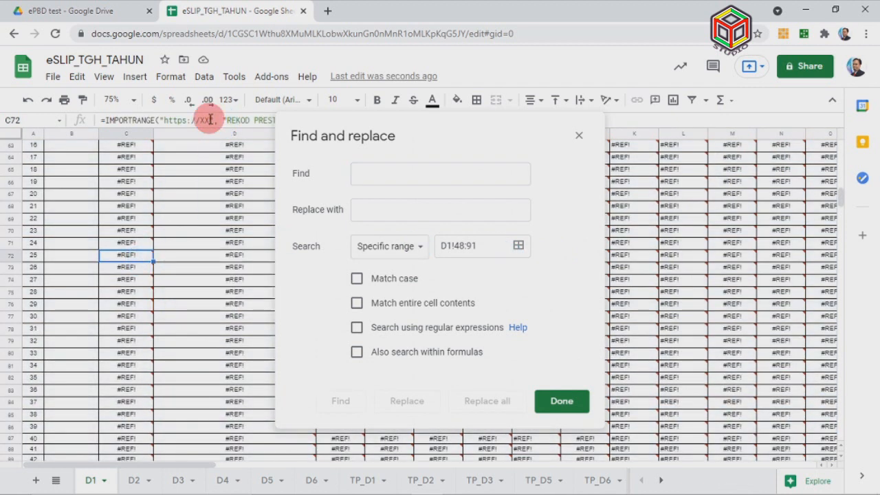
left_click_drag(210, 120, 188, 119)
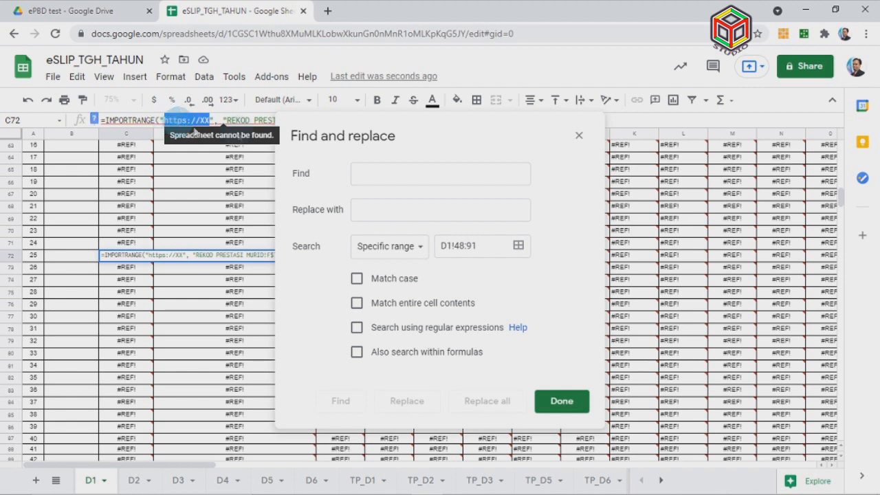
left_click(396, 176)
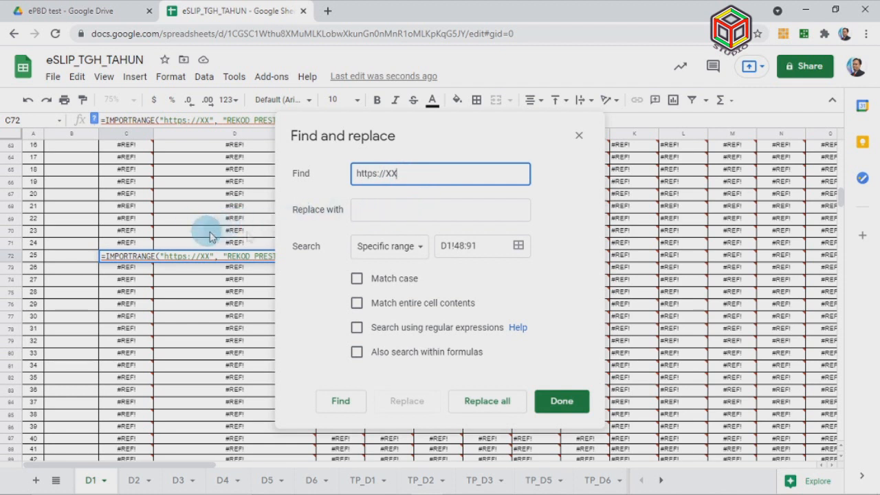
left_click(387, 213)
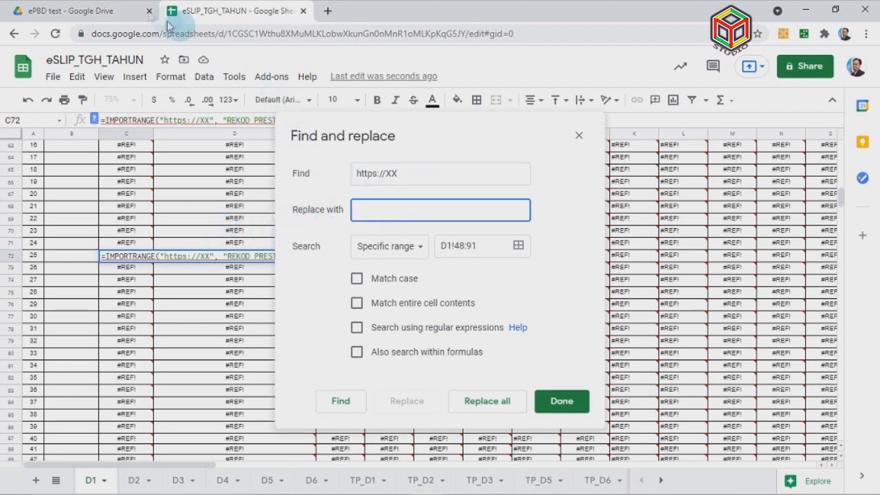
left_click(115, 19)
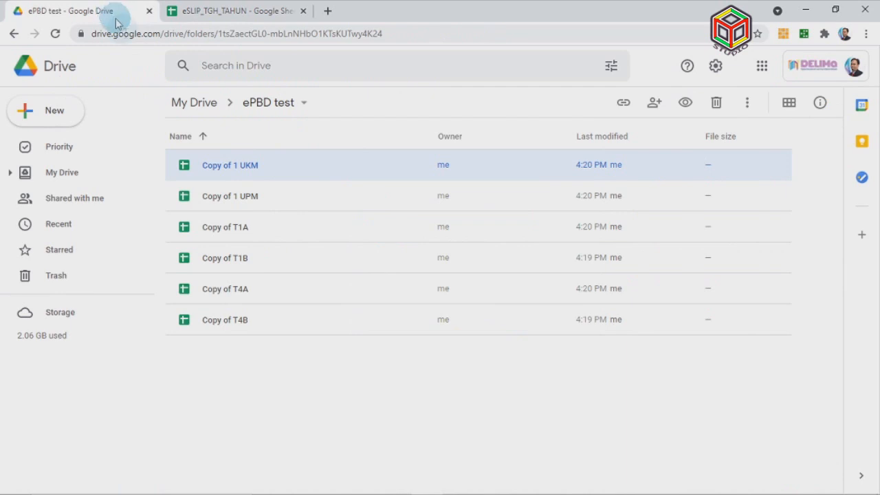
Copy the share link of Copy of 1 UPM for use as the replacement
left_click(243, 202)
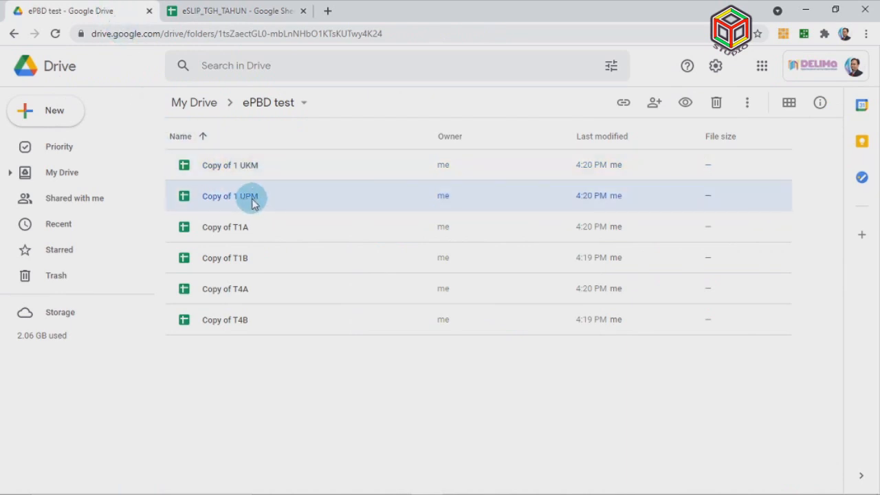
right_click(253, 201)
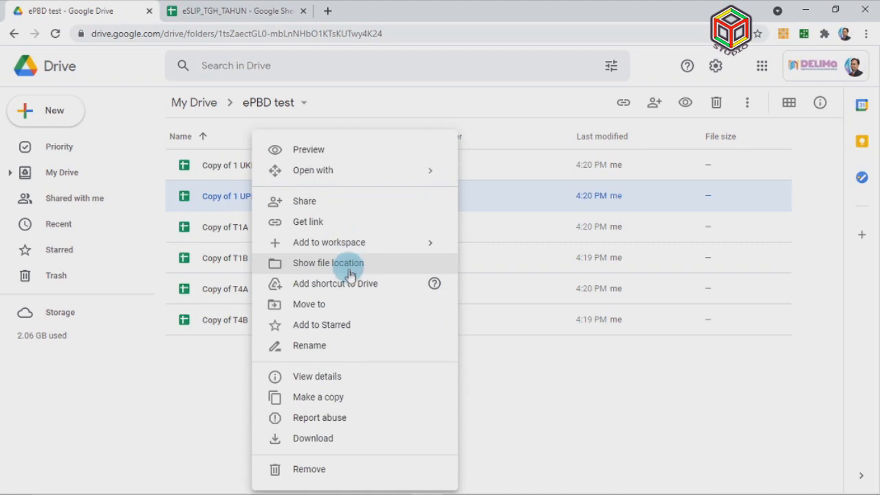
left_click(342, 224)
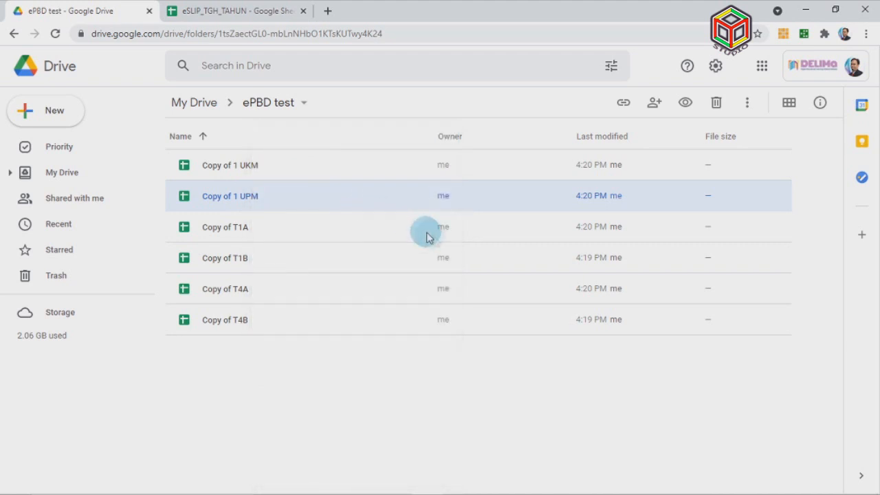
left_click(600, 289)
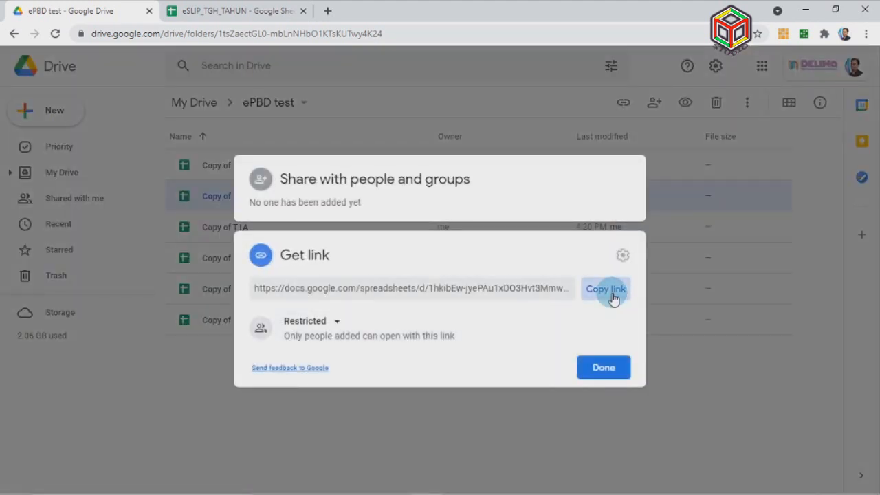
left_click(611, 374)
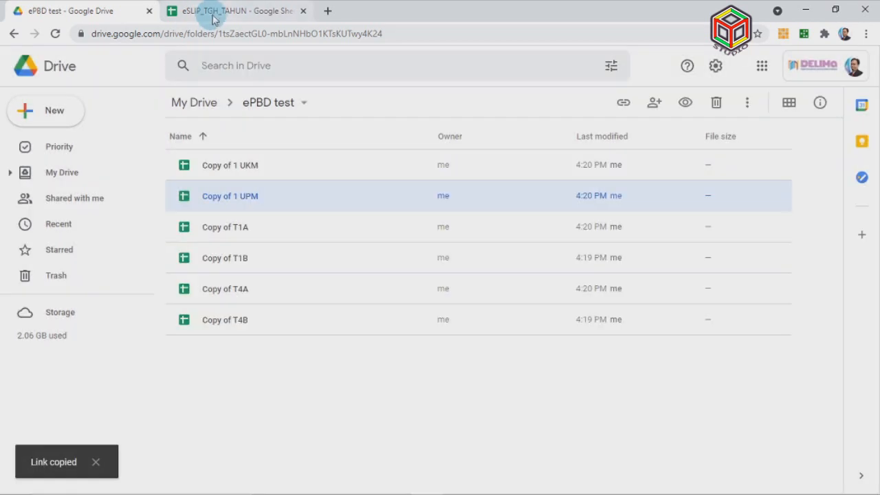
left_click(211, 13)
left_click(402, 210)
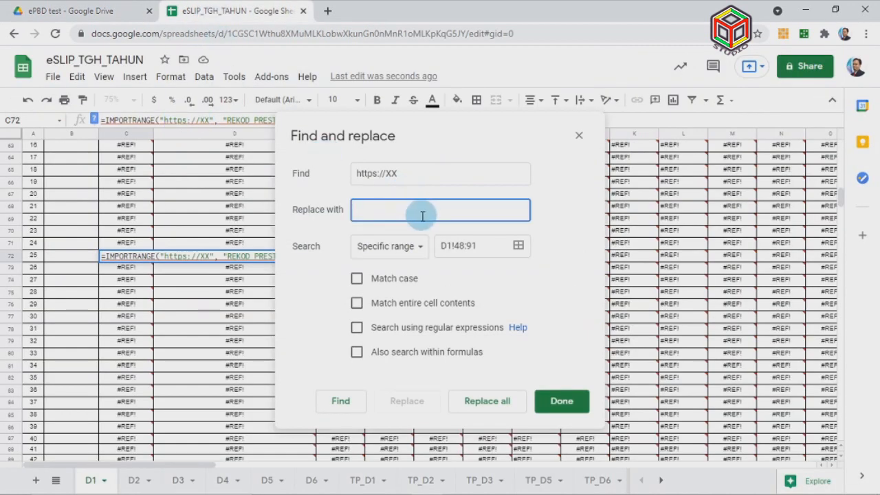
Paste the 1 UPM link, match case, search formulas, and replace all 1,937 placeholders
right_click(378, 210)
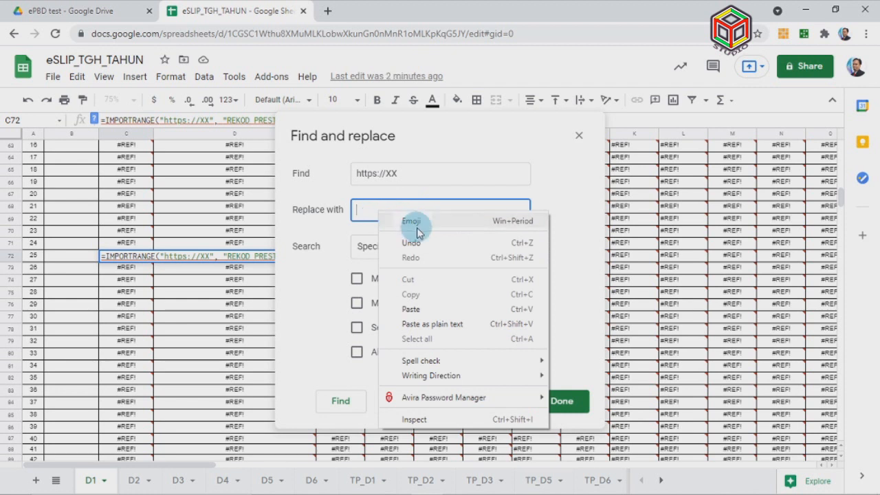
left_click(411, 309)
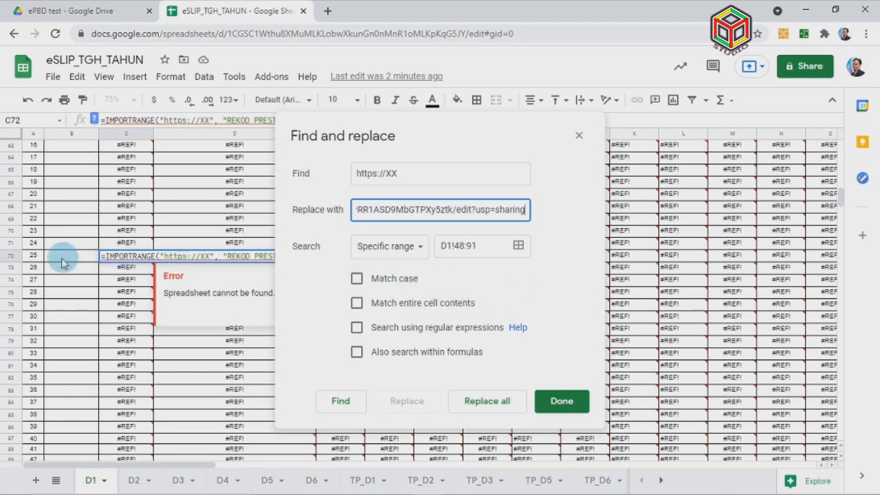
left_click(36, 260)
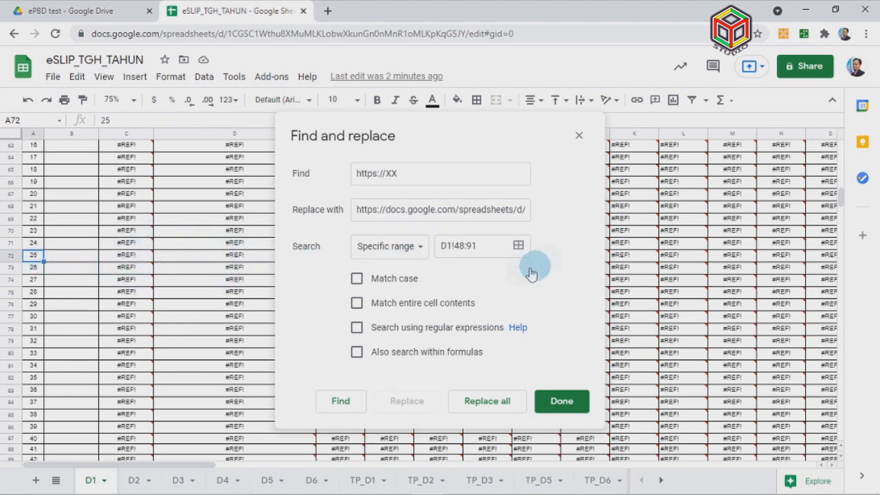
left_click(356, 278)
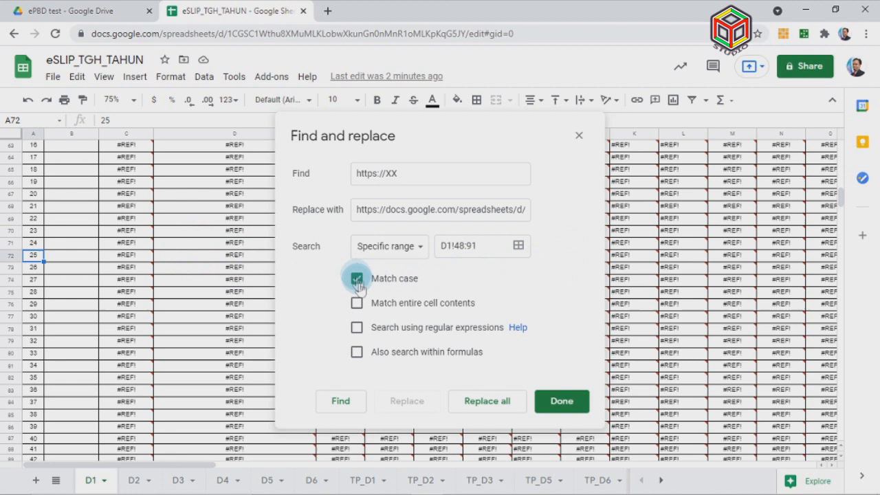
left_click(356, 354)
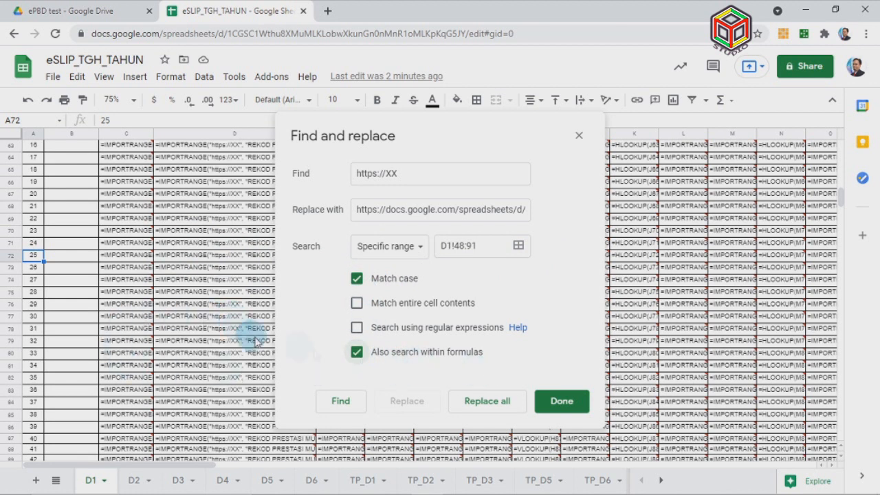
left_click(506, 406)
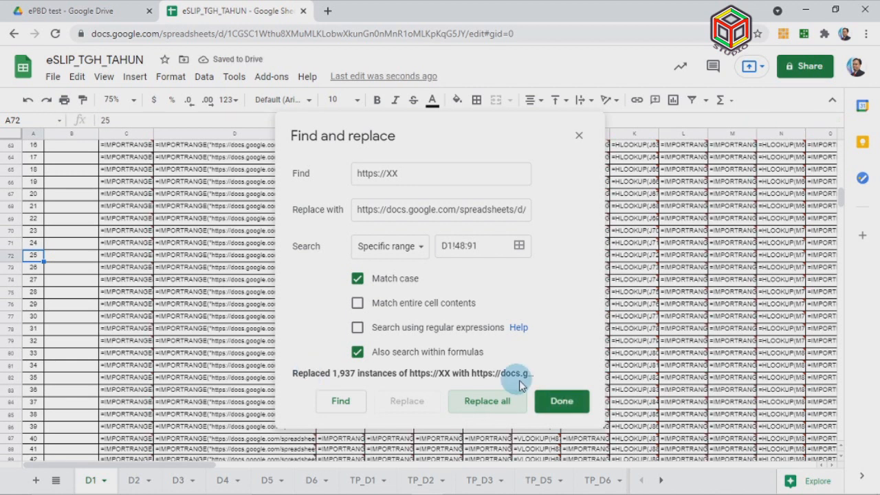
left_click(560, 402)
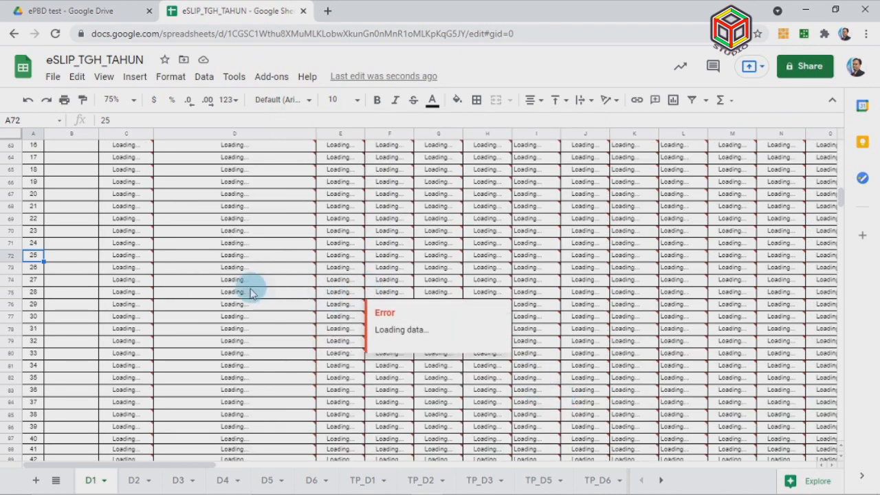
Allow access so rows 48 onward import 1 UPM data, then check C48's formula
scroll(182, 282, "up", 3)
scroll(183, 282, "up", 1)
mouse_move(183, 282)
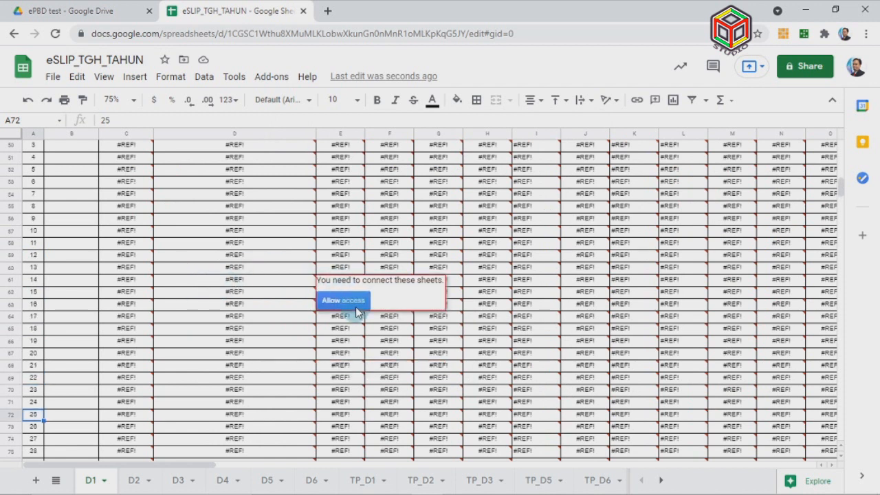
left_click(363, 304)
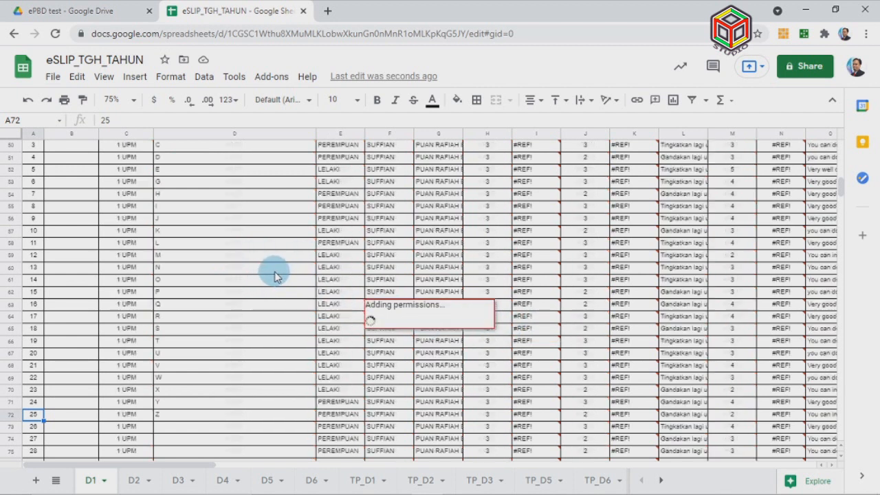
scroll(274, 277, "up", 3)
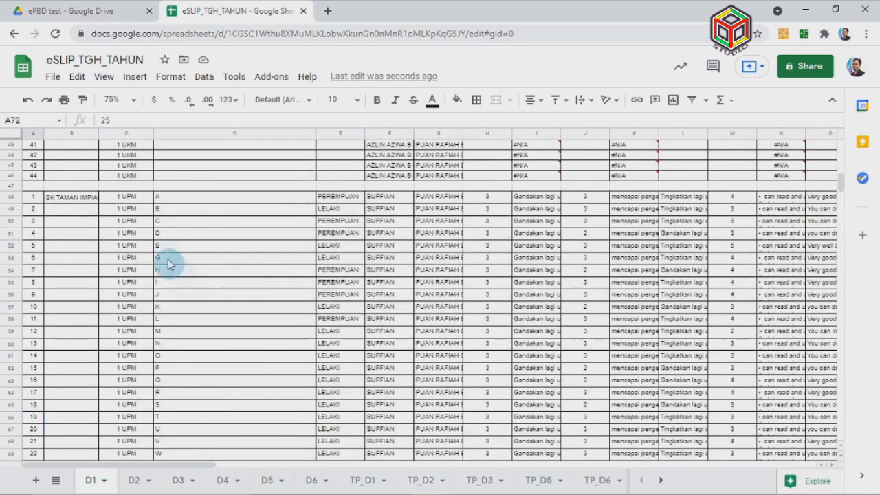
left_click(135, 199)
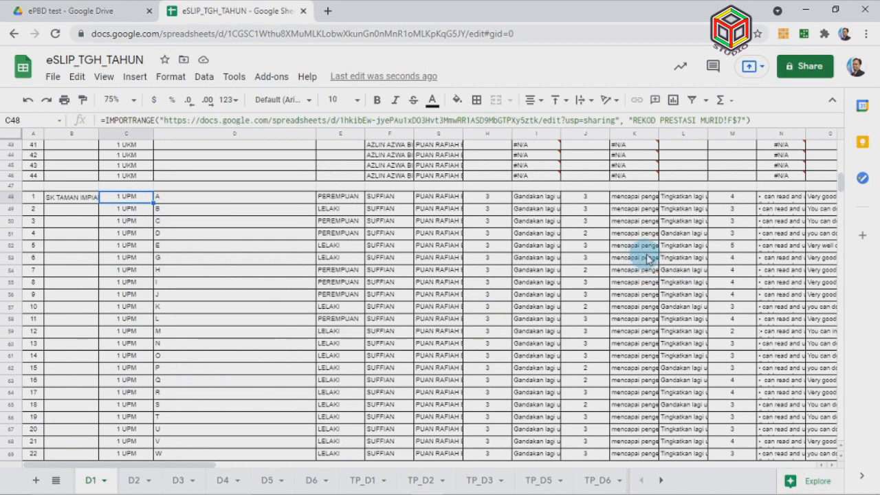
scroll(646, 258, "up", 3)
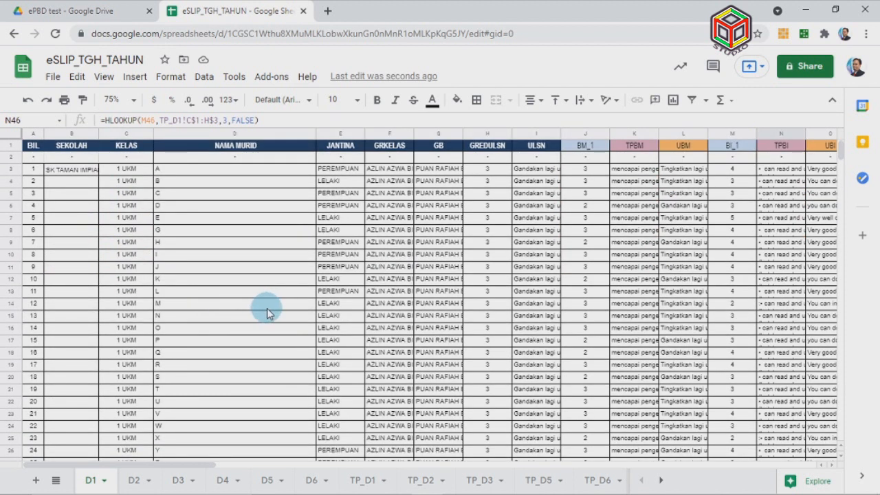
Check sheets D2–D6 for #REF! errors, return to D1, and switch to Word
left_click(137, 482)
left_click(222, 480)
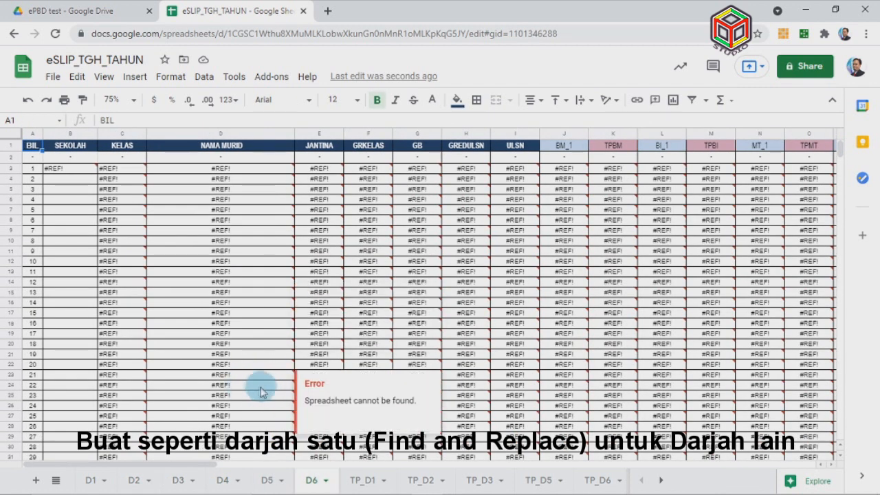
left_click(90, 474)
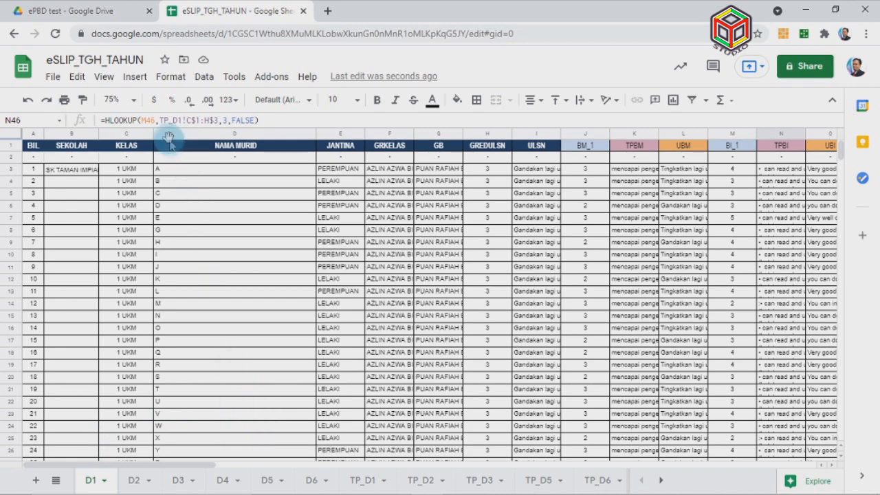
key("alt+Tab")
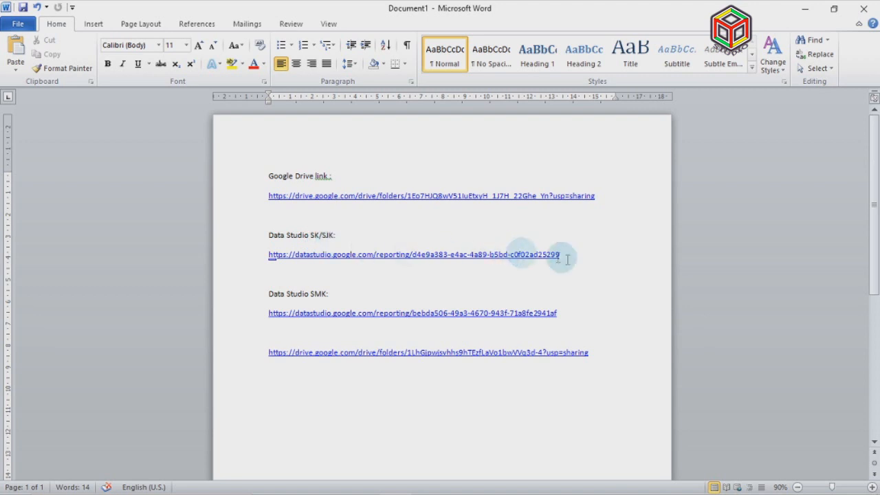
Copy the Data Studio SK/SJK report link from Word and open a new Chrome tab
left_click_drag(561, 256, 268, 252)
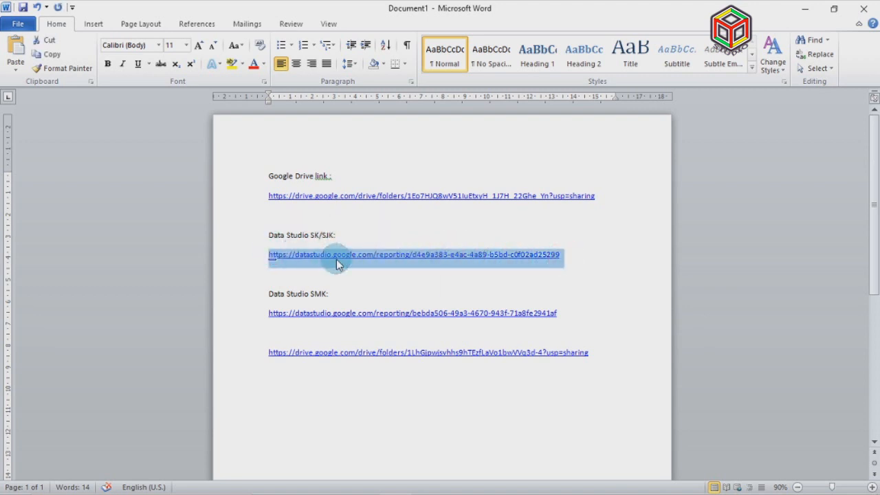
right_click(337, 260)
left_click(366, 282)
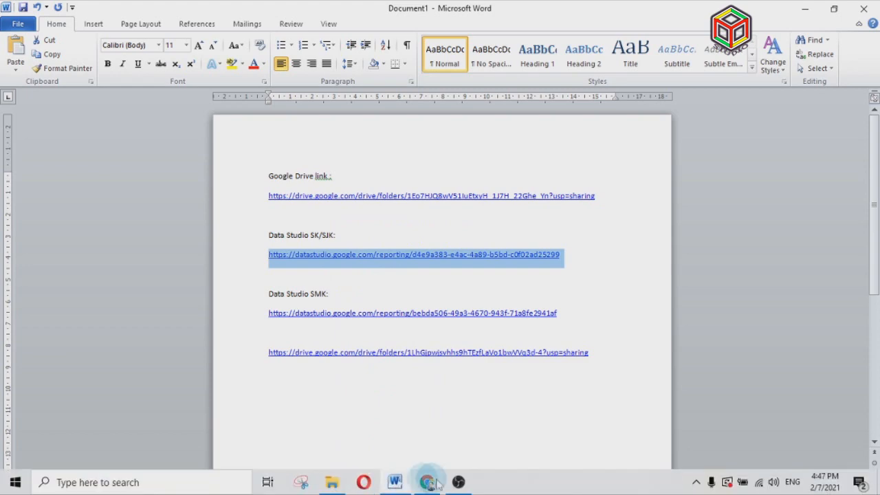
left_click(426, 482)
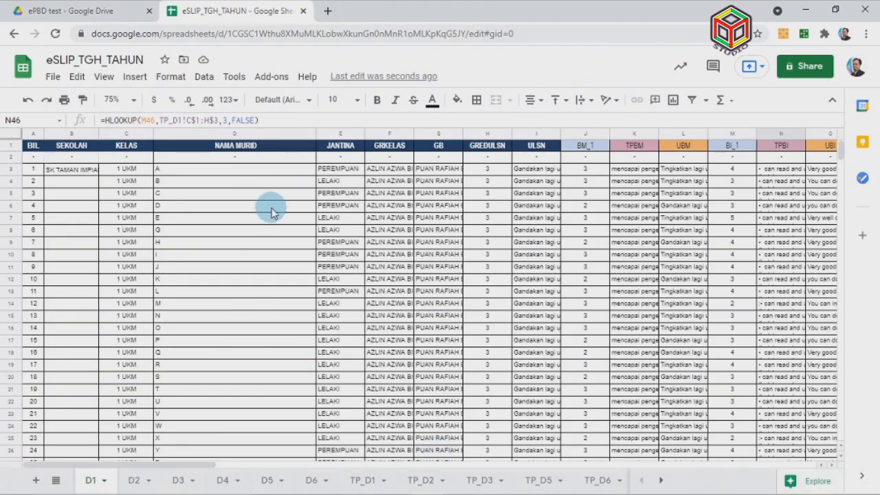
left_click(327, 11)
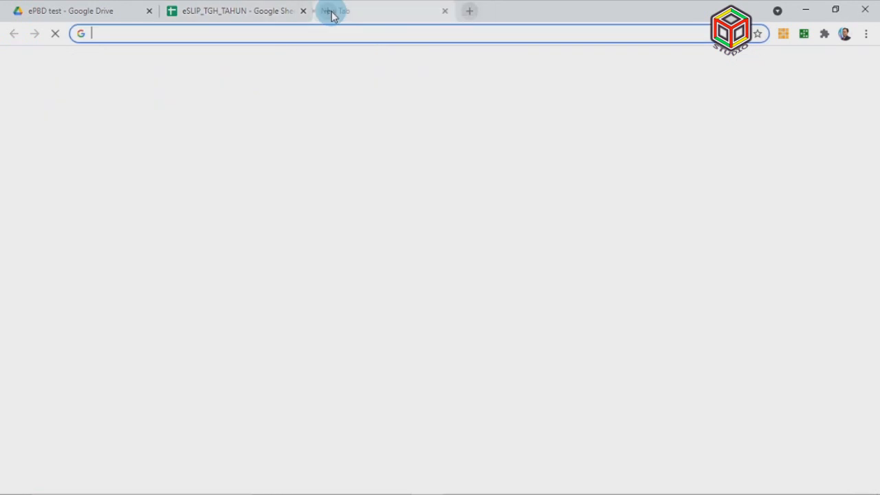
Load the SEMAKAN eSLIP PBD SKTIE 2021 report from the copied link and scroll through it
left_click(354, 33)
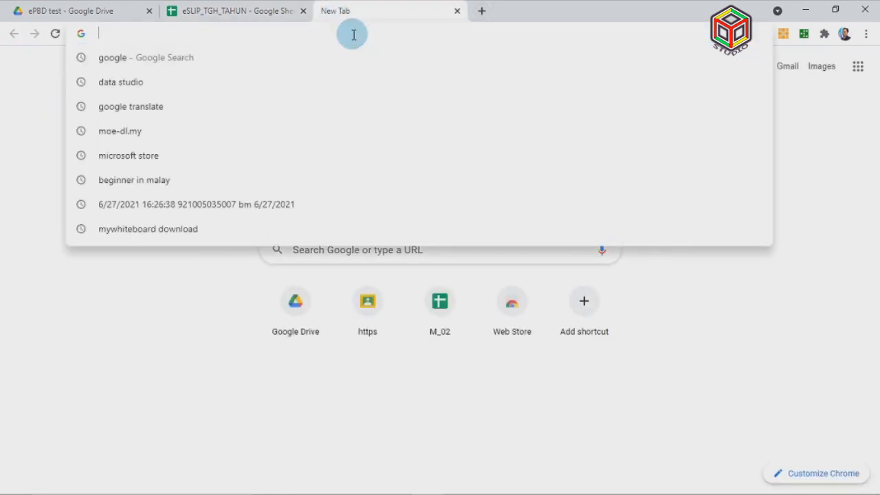
key("ctrl+v")
key("Return")
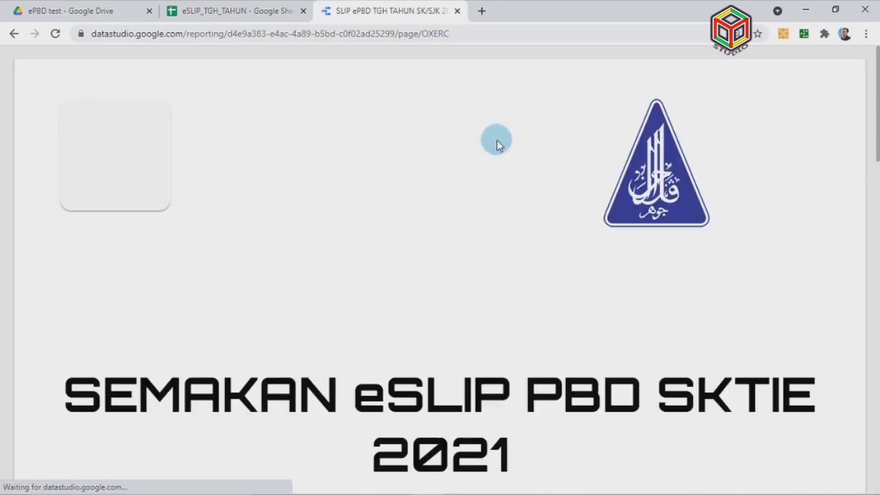
scroll(498, 141, "down", 6)
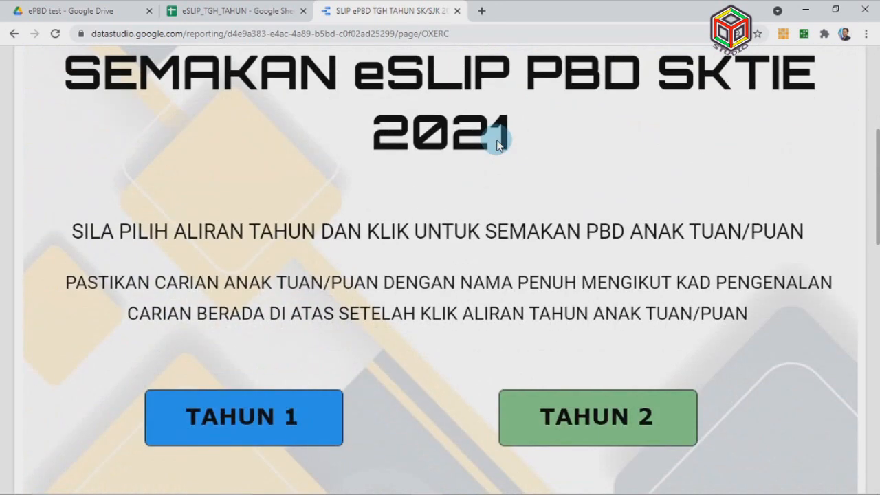
scroll(497, 141, "down", 3)
scroll(498, 141, "down", 5)
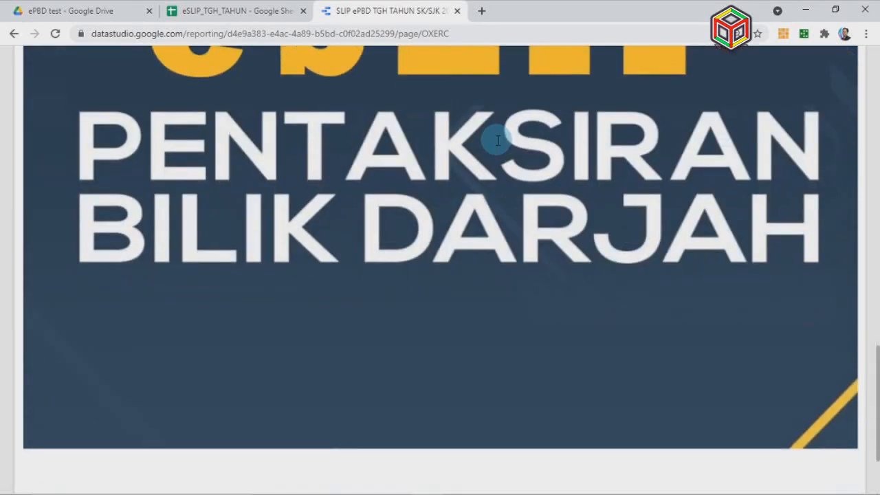
scroll(496, 140, "up", 12)
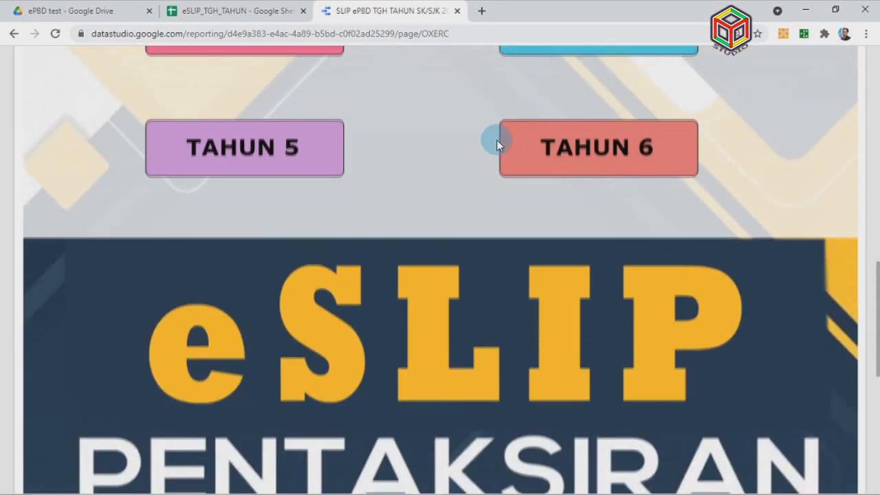
scroll(496, 142, "up", 5)
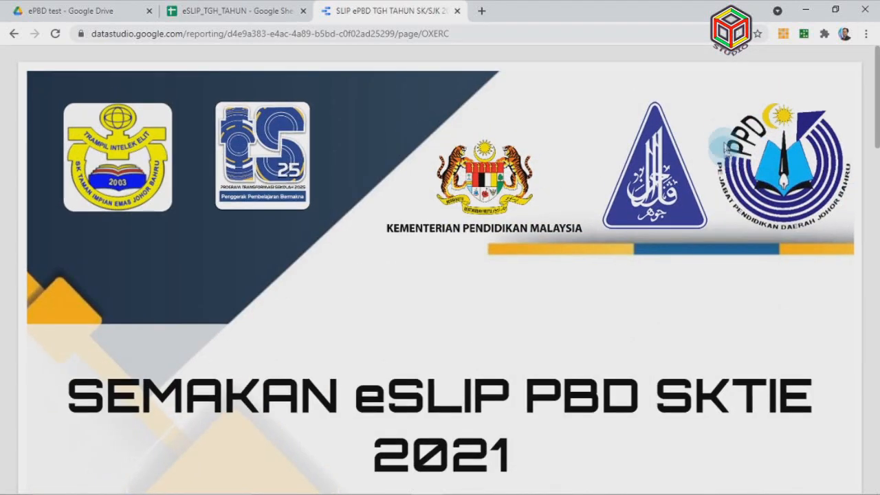
Choose Make a copy from the report's More options menu
mouse_move(715, 58)
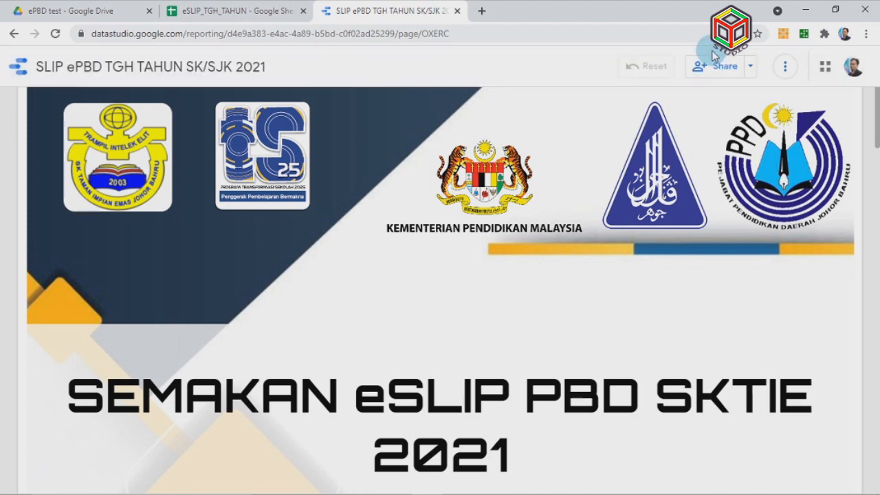
left_click(787, 67)
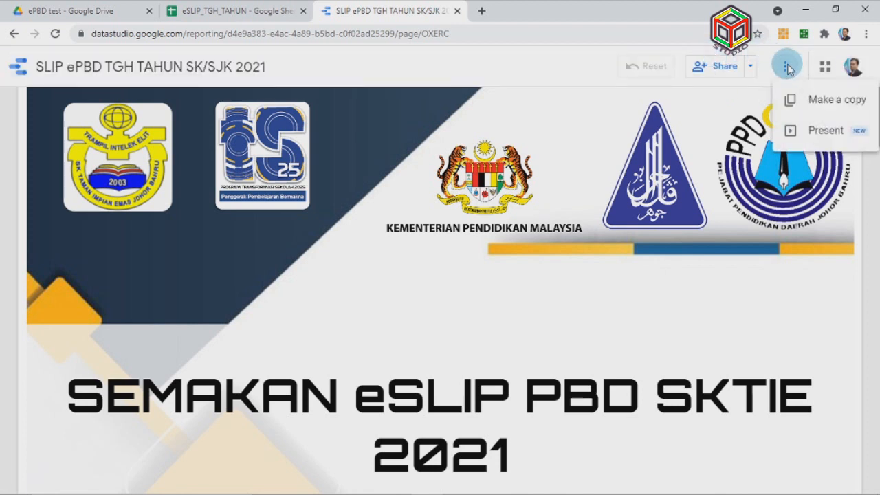
left_click(794, 101)
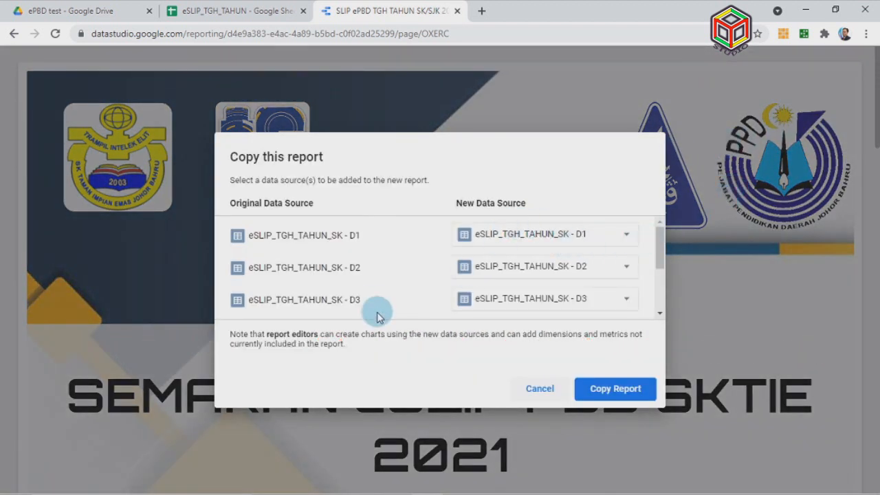
Map original source D1 to a new Google Sheets source from the eSLIP_TGH_TAHUN D1 worksheet
scroll(351, 266, "down", 3)
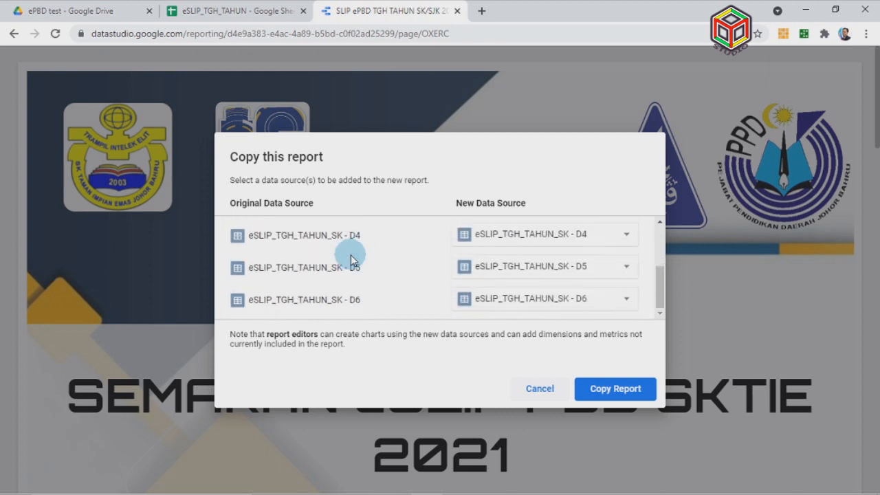
scroll(378, 296, "up", 3)
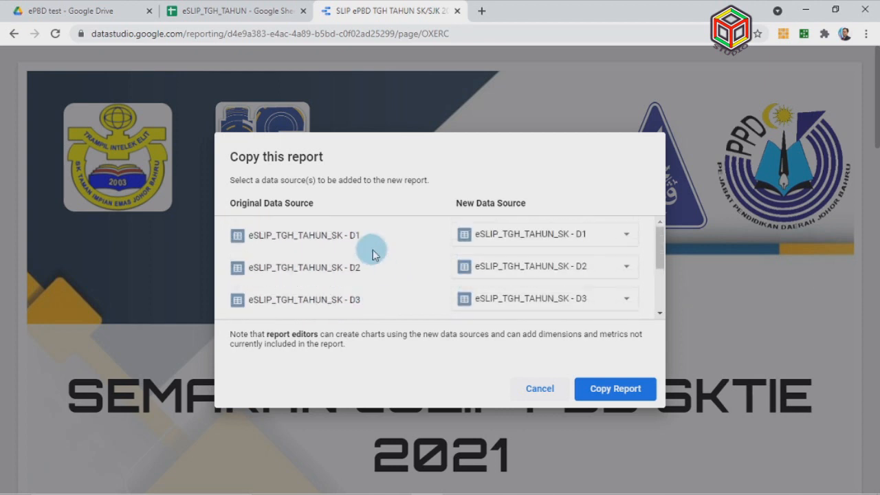
left_click(626, 236)
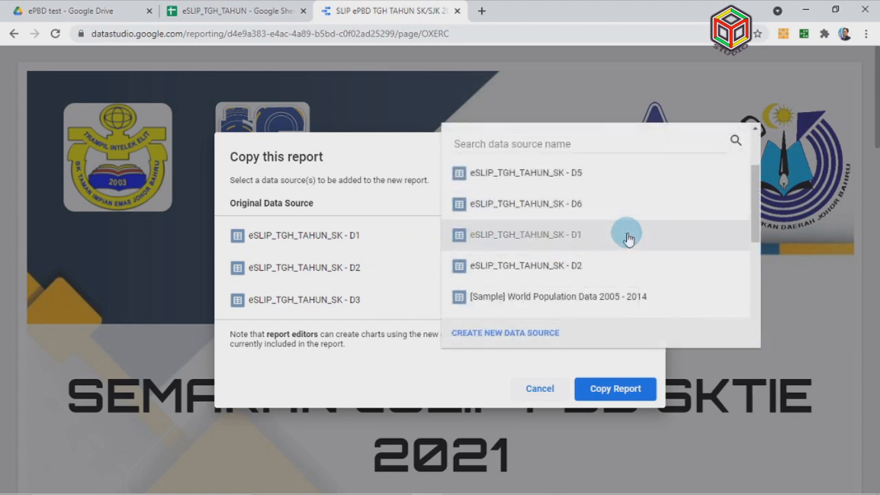
left_click(535, 335)
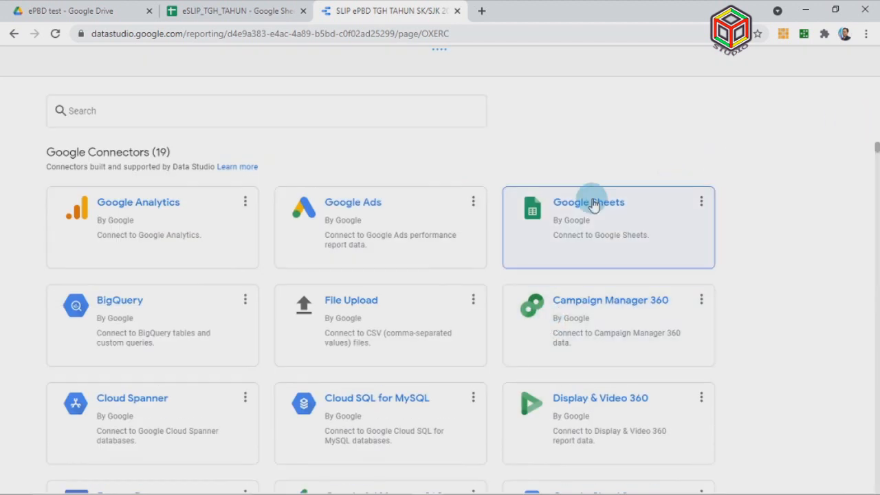
left_click(593, 205)
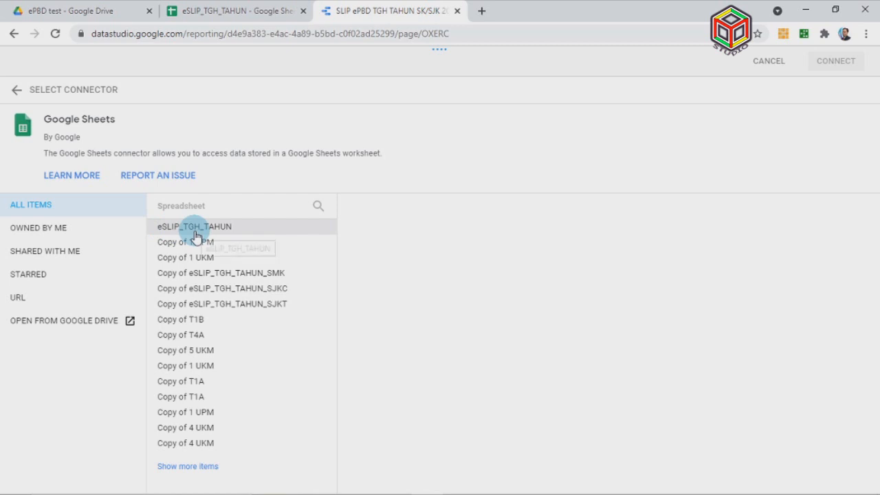
left_click(105, 11)
left_click(241, 205)
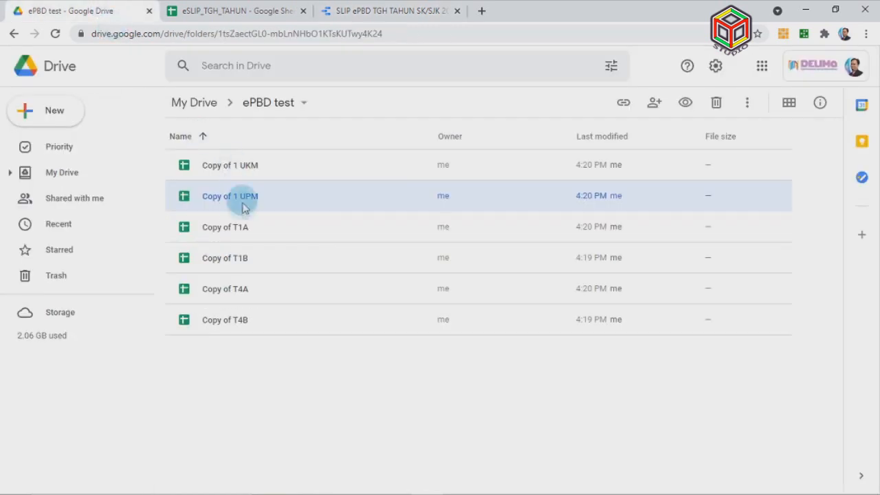
left_click(252, 12)
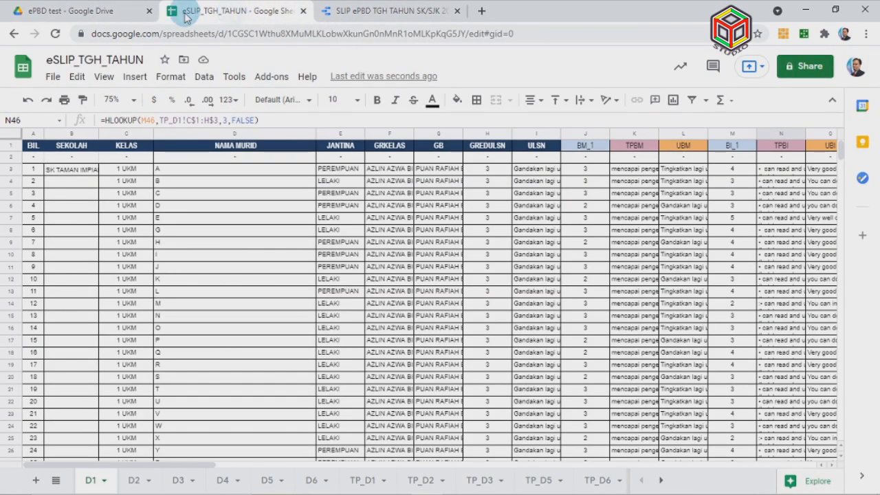
left_click(371, 13)
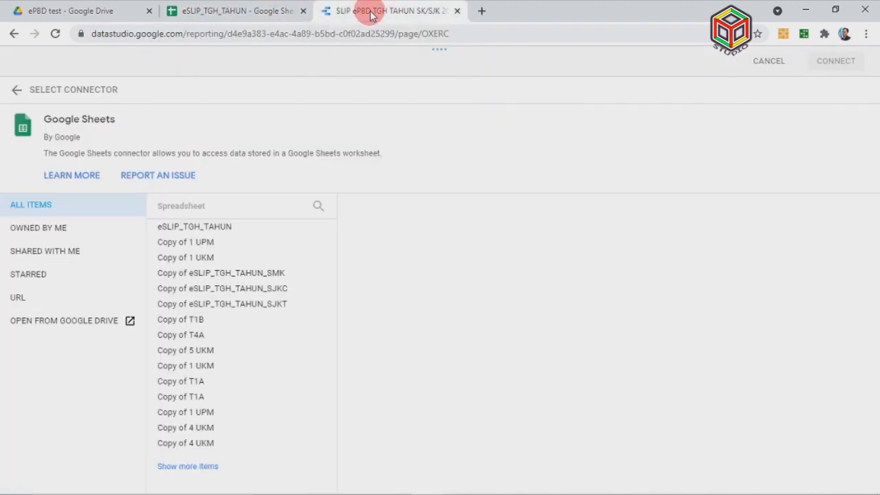
left_click(229, 228)
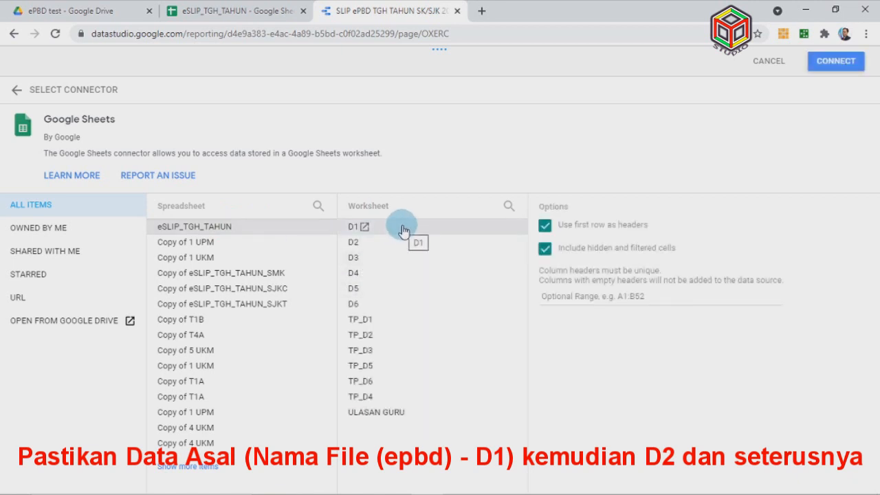
left_click(826, 61)
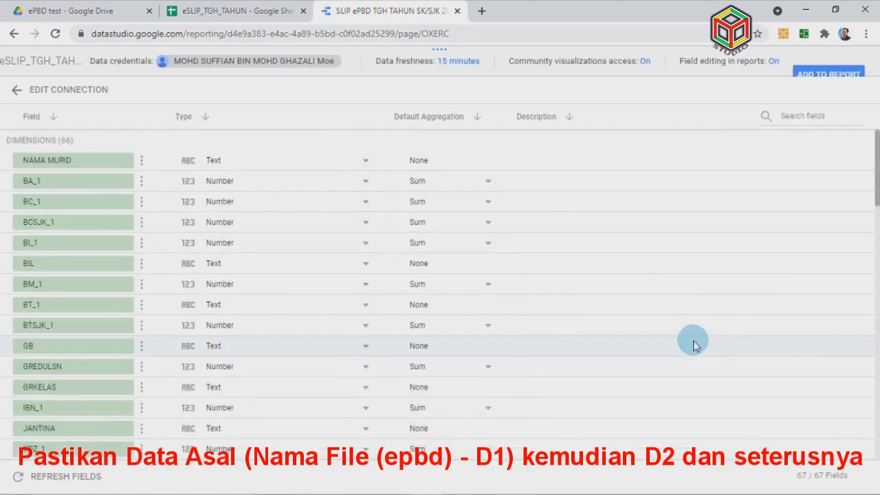
left_click(826, 74)
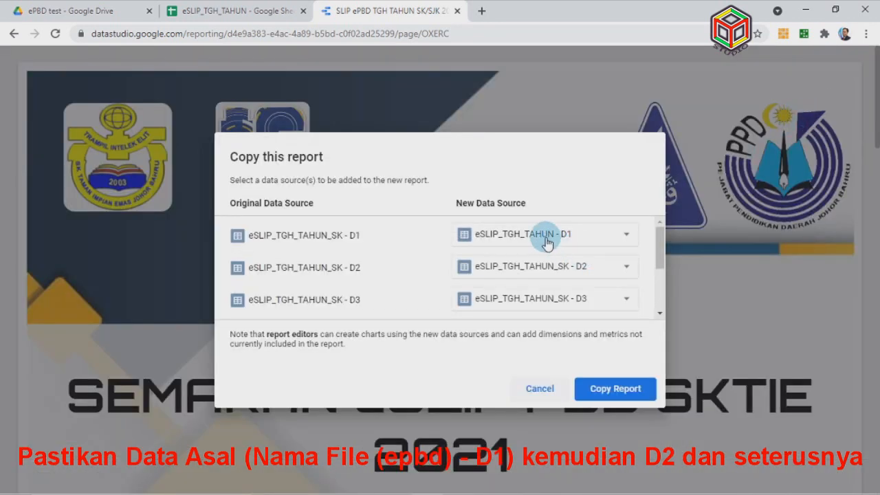
Map D2 to a new Google Sheets source from the eSLIP_TGH_TAHUN D2 worksheet
left_click(624, 268)
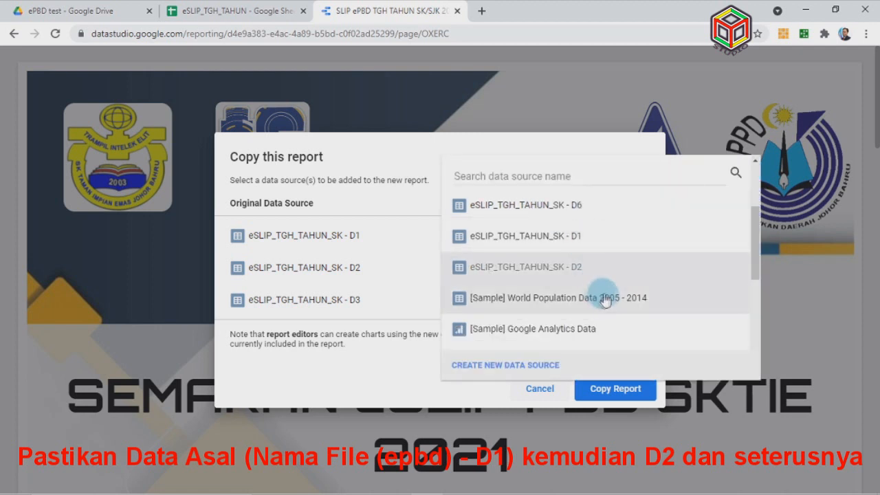
left_click(528, 370)
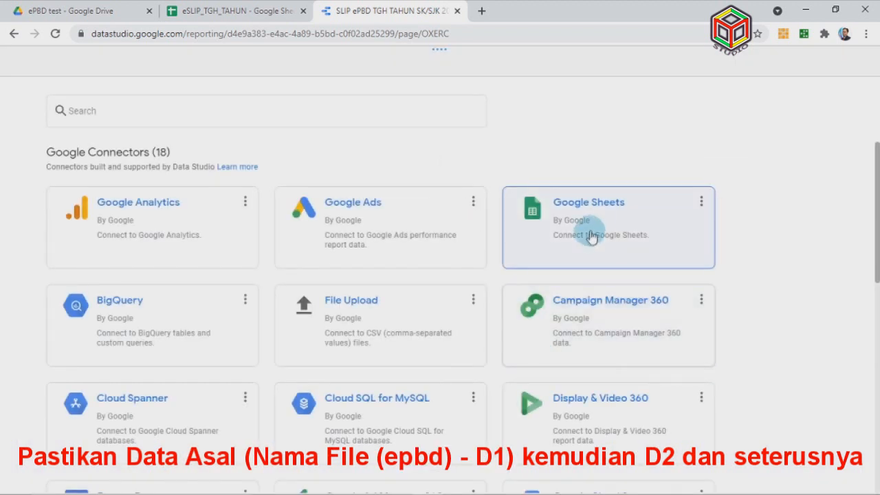
left_click(627, 217)
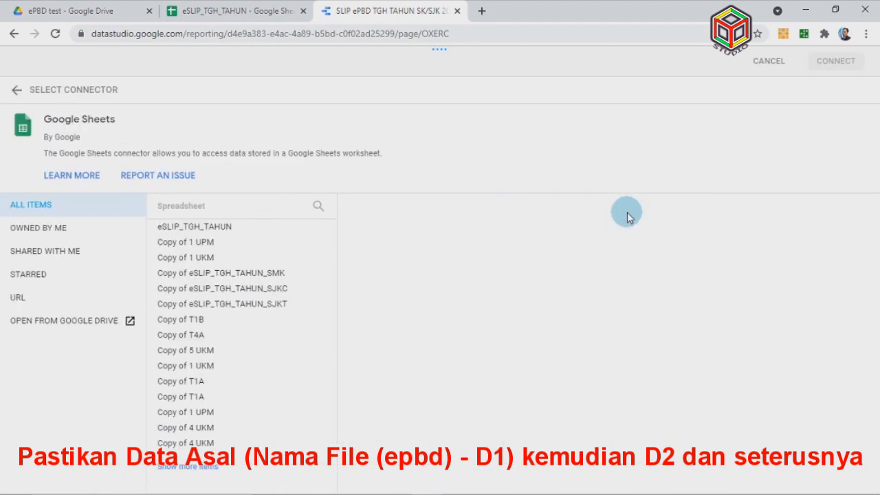
left_click(237, 228)
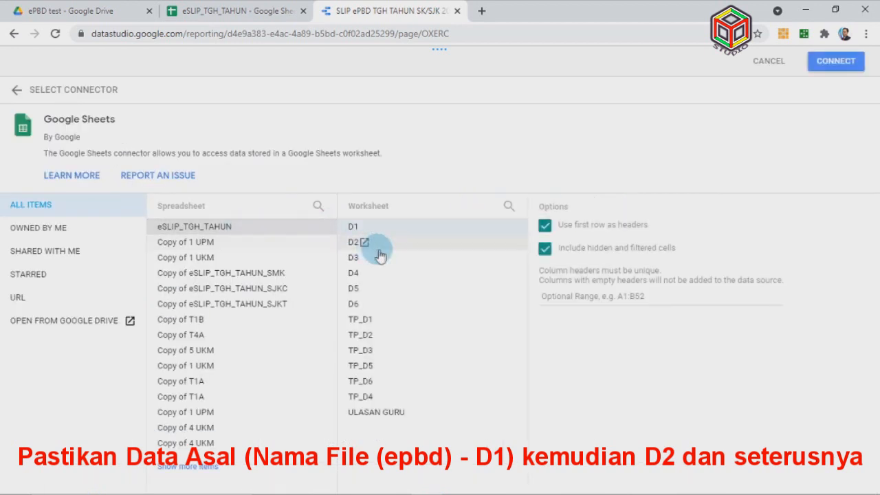
left_click(389, 246)
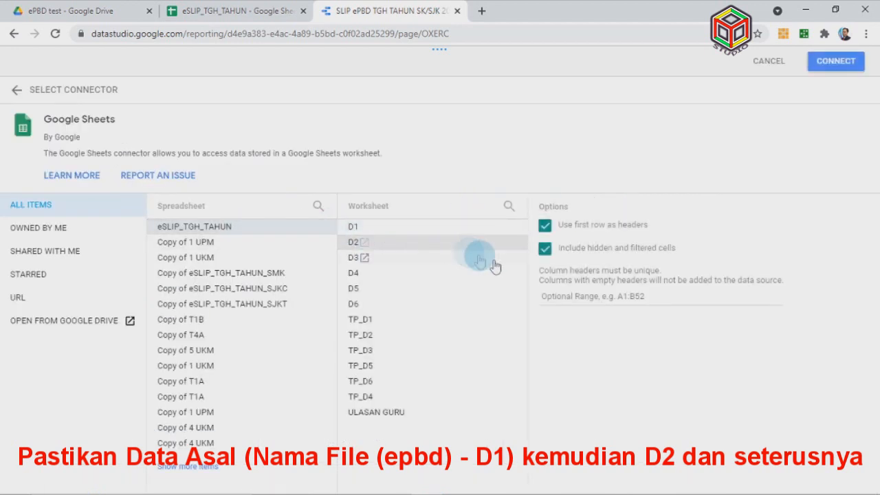
left_click(831, 61)
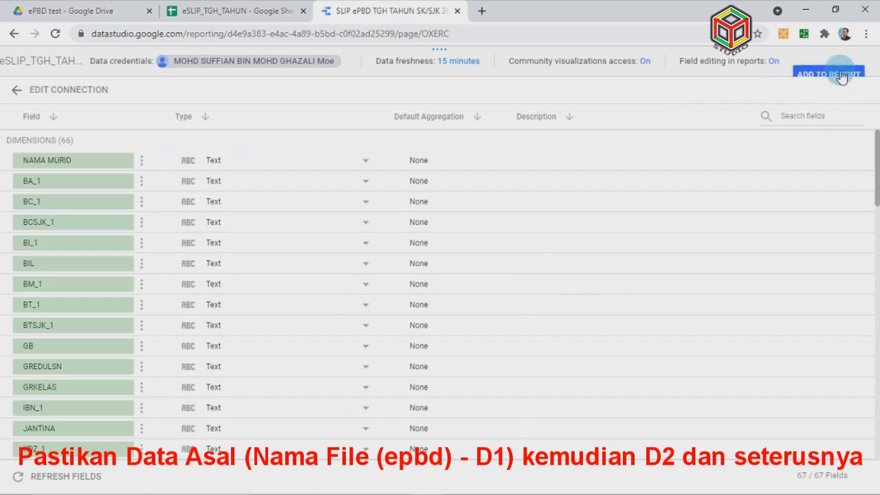
left_click(840, 75)
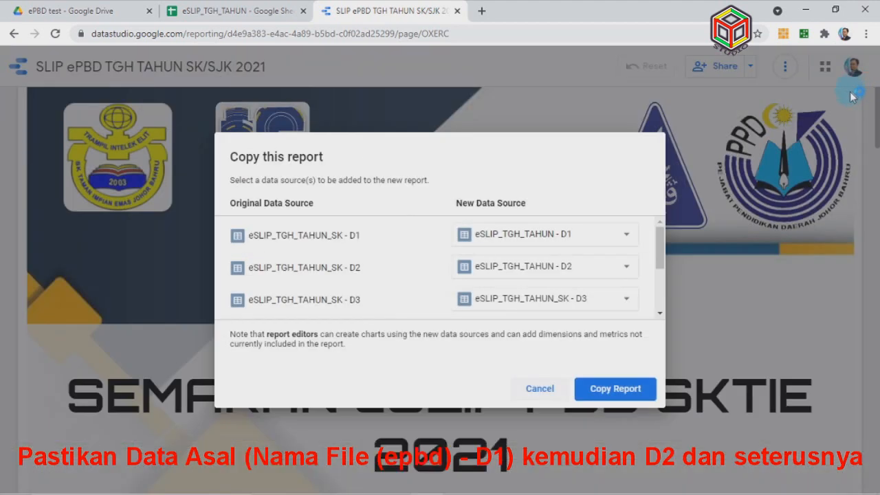
Connect a new eSLIP_TGH_TAHUN D3 worksheet source for D3
left_click(626, 304)
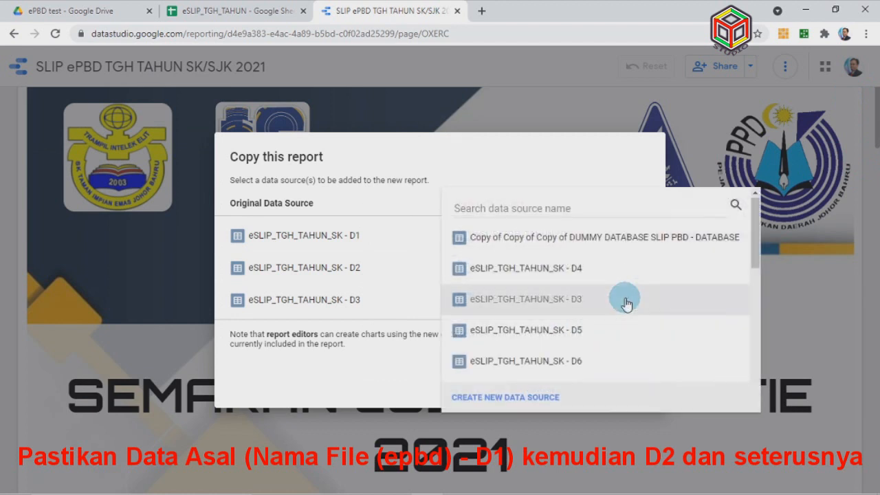
left_click(548, 398)
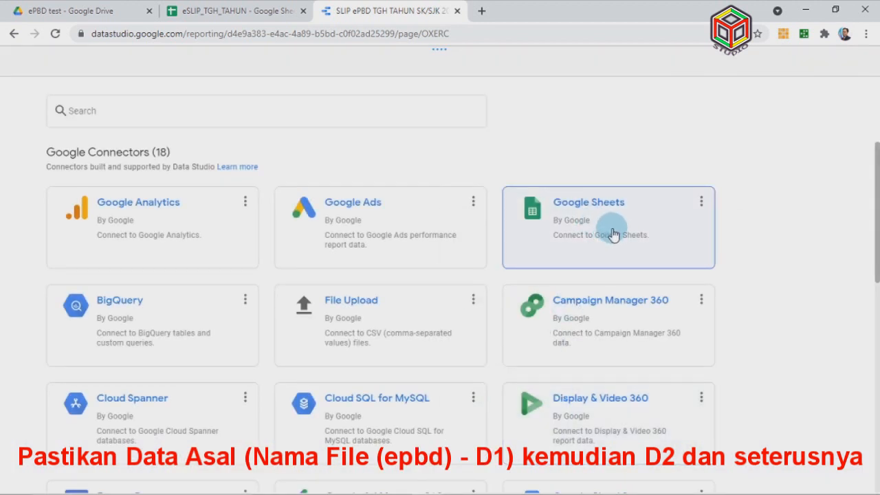
left_click(621, 235)
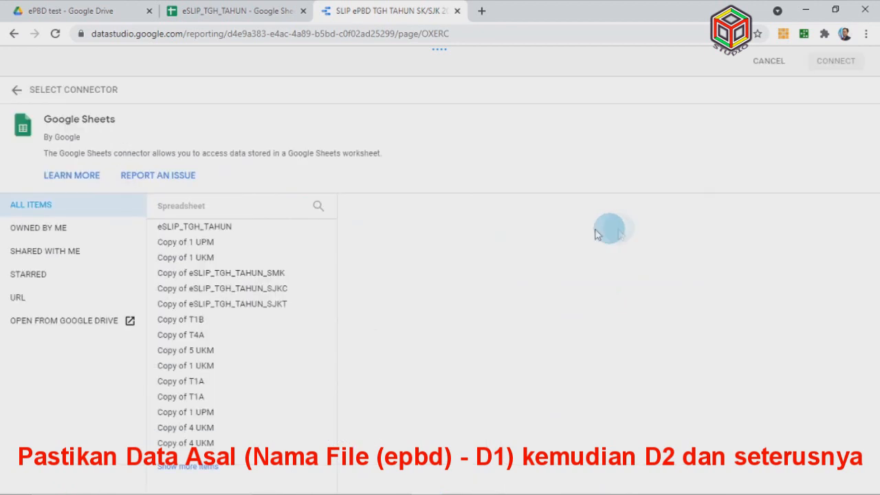
left_click(237, 233)
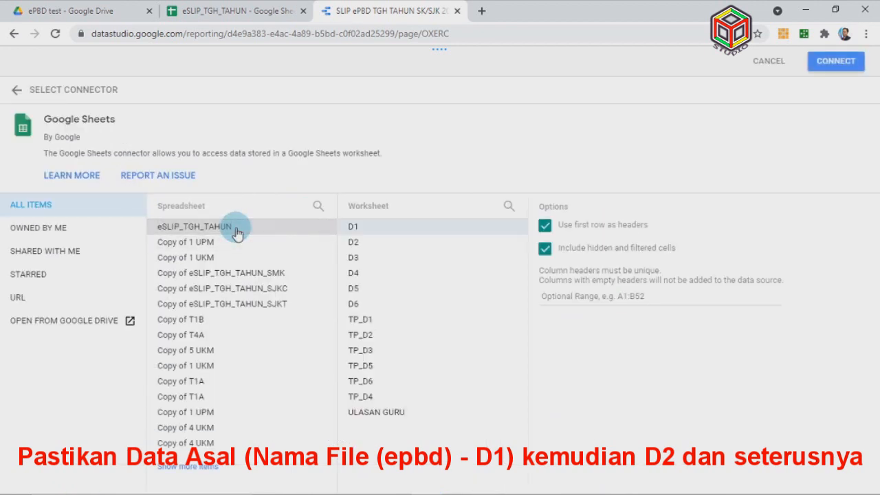
left_click(387, 261)
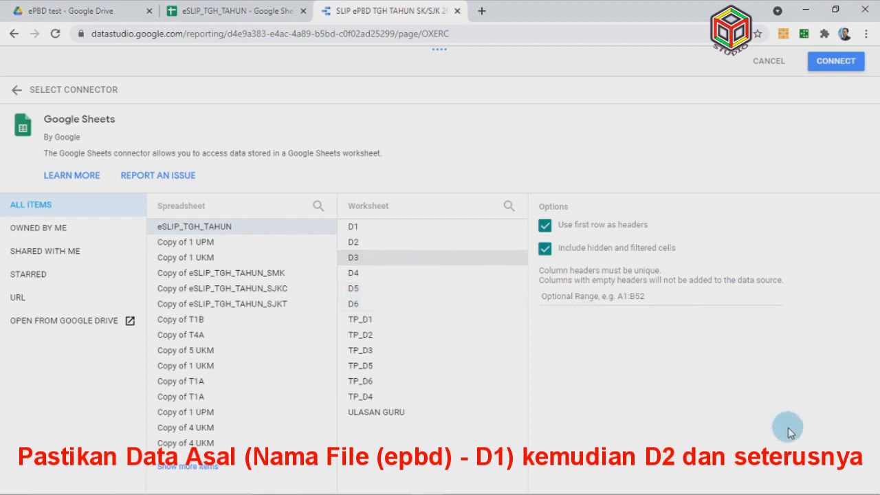
left_click(834, 63)
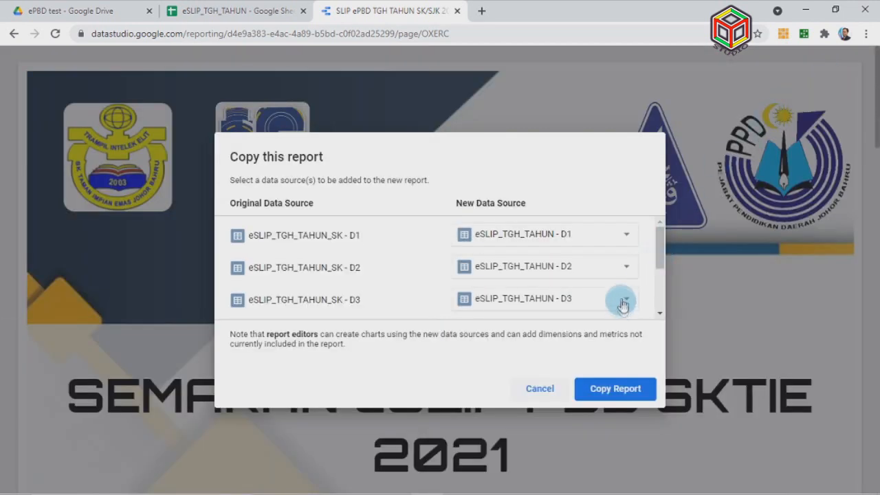
Map D4 to a new Google Sheets source from the eSLIP_TGH_TAHUN D4 worksheet
scroll(629, 296, "down", 1)
left_click(633, 273)
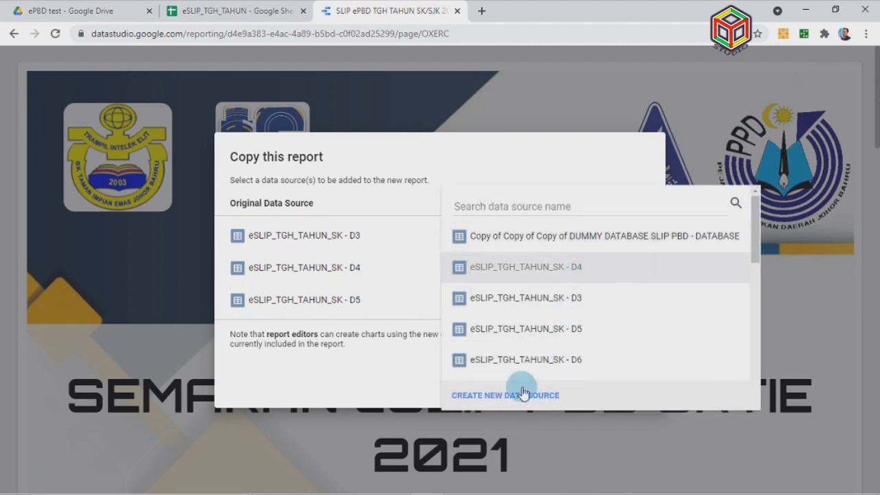
left_click(554, 396)
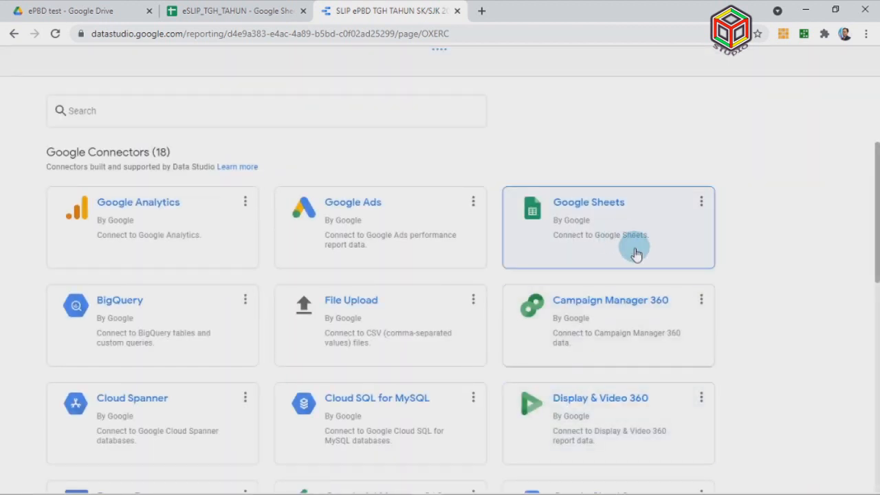
left_click(667, 255)
left_click(248, 236)
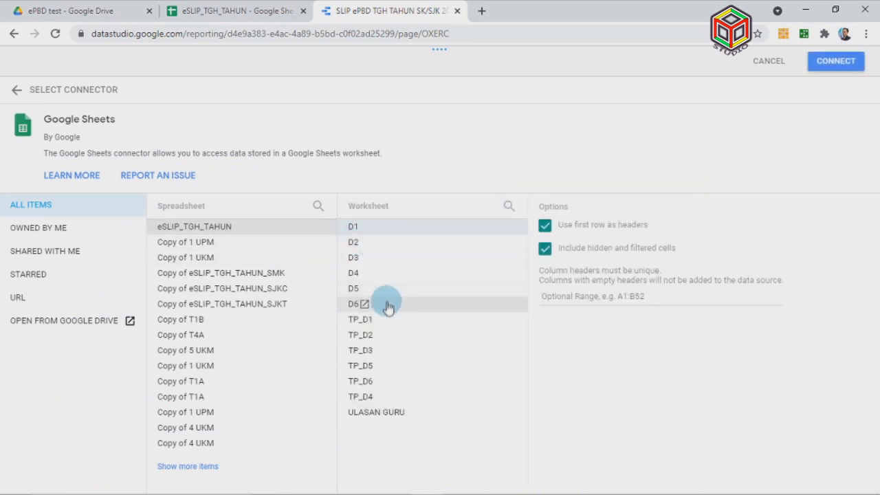
left_click(387, 274)
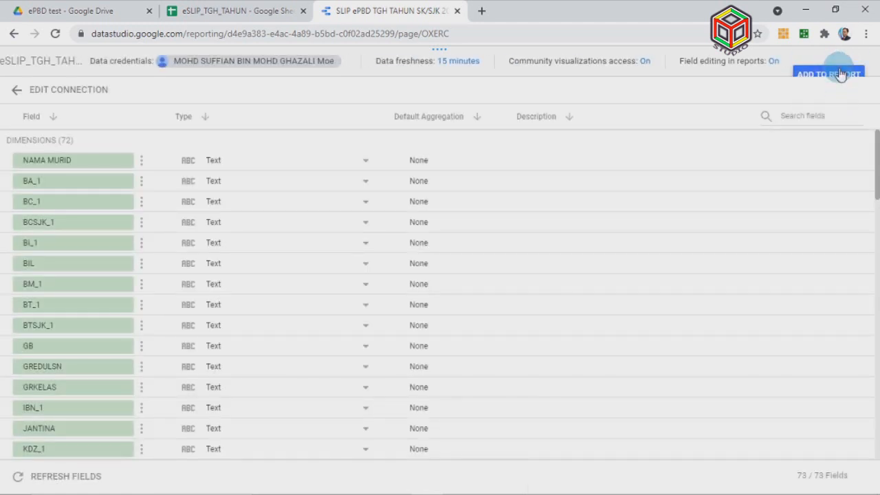
left_click(840, 74)
Map D5 to a new Google Sheets source from the eSLIP_TGH_TAHUN D5 worksheet
scroll(604, 282, "down", 1)
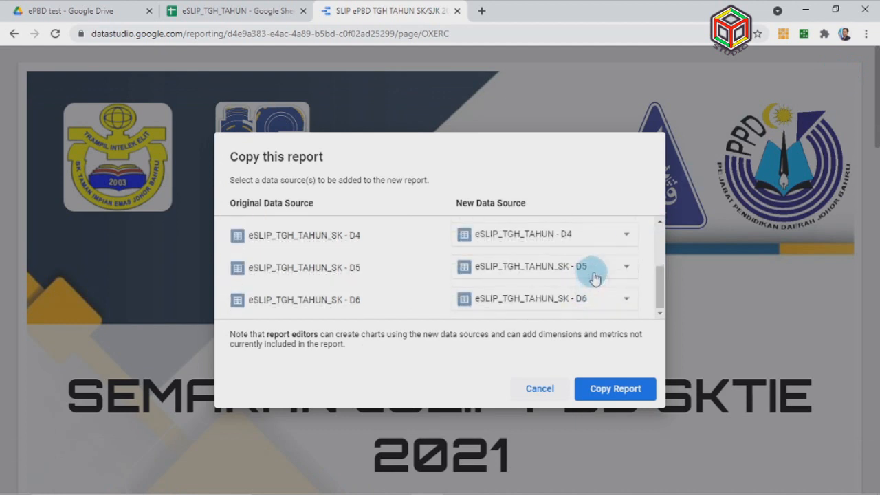
left_click(614, 268)
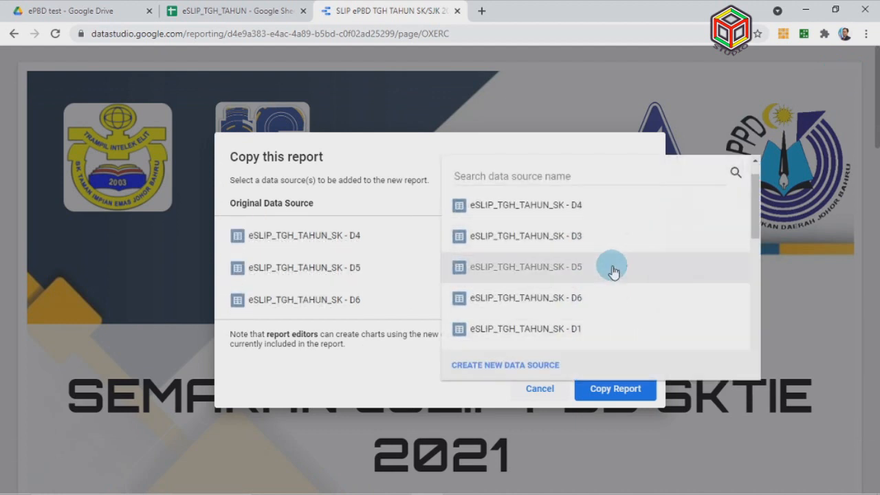
left_click(529, 365)
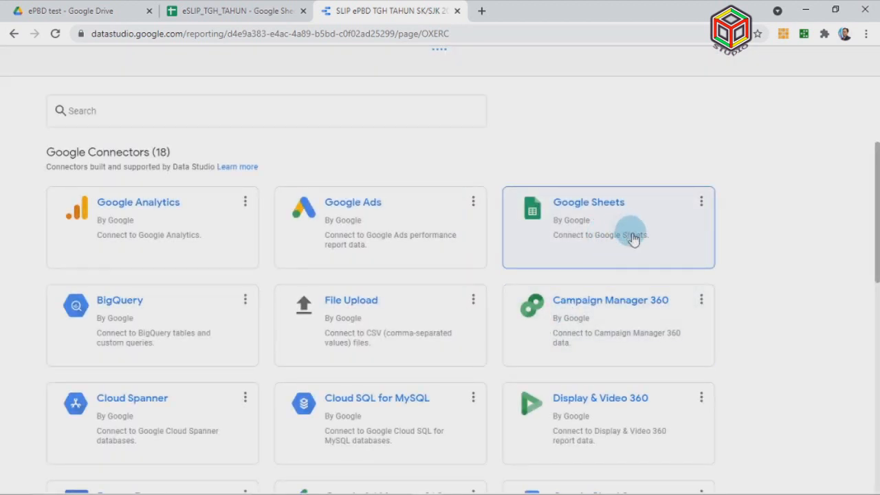
left_click(665, 239)
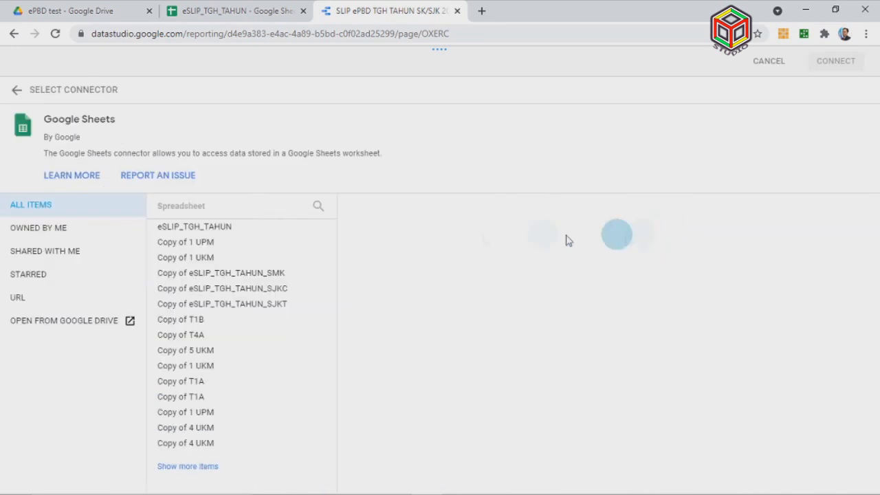
left_click(299, 230)
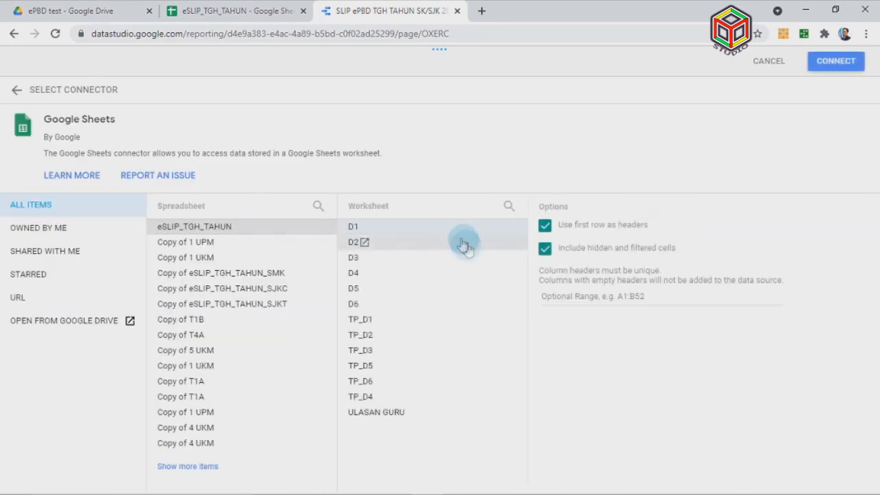
left_click(424, 291)
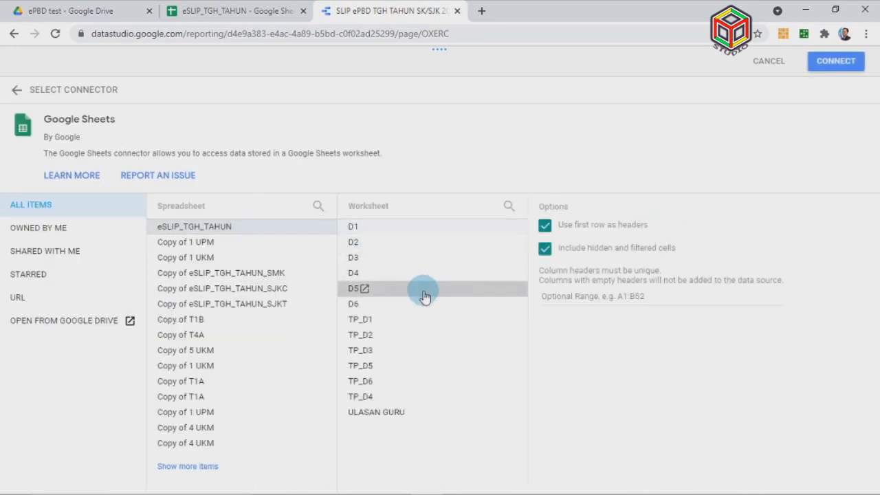
left_click(832, 61)
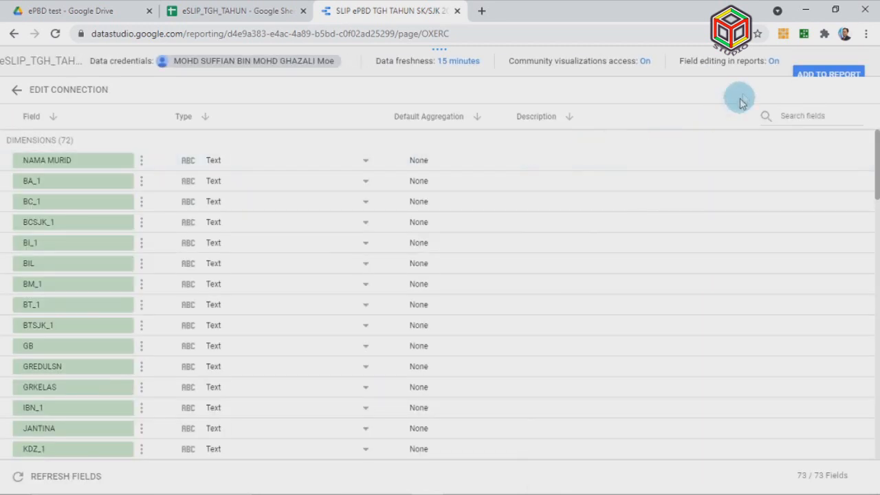
left_click(827, 74)
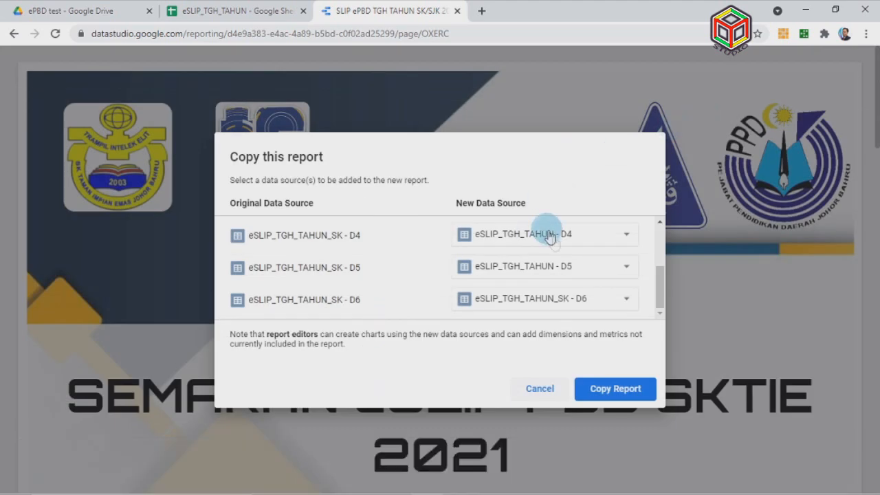
Map D6 to a new Google Sheets source from the eSLIP_TGH_TAHUN D6 worksheet
left_click(607, 297)
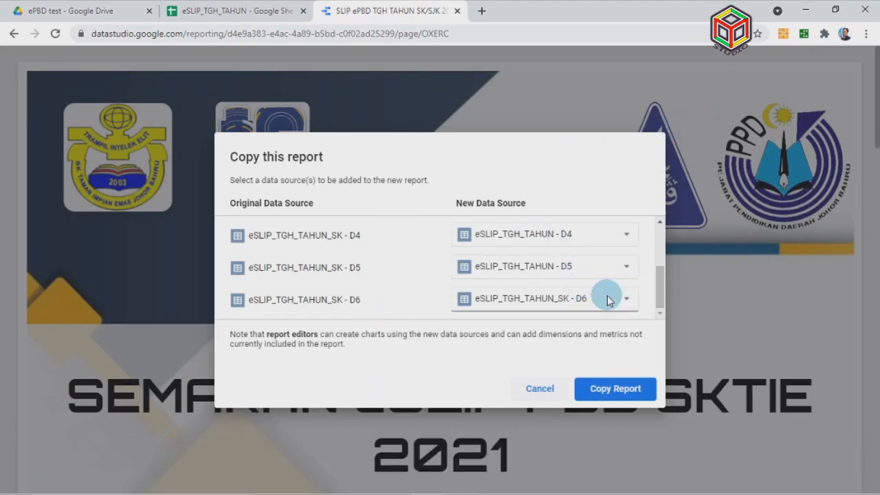
left_click(519, 397)
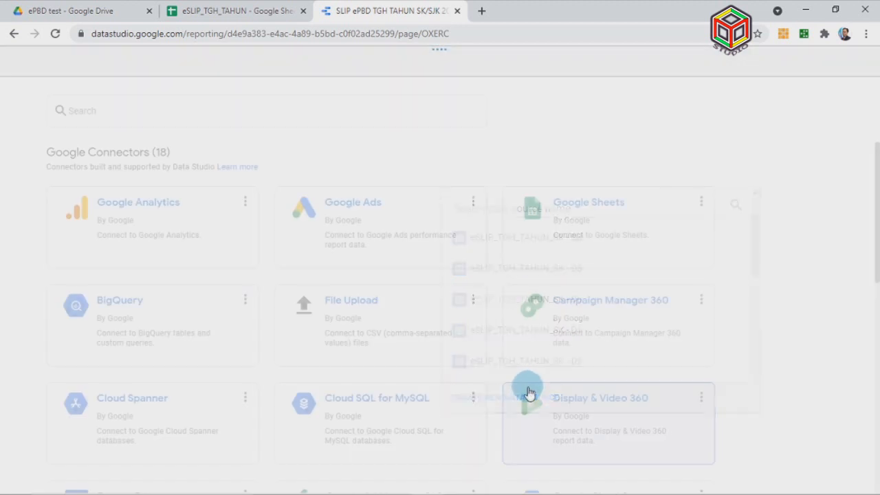
left_click(591, 236)
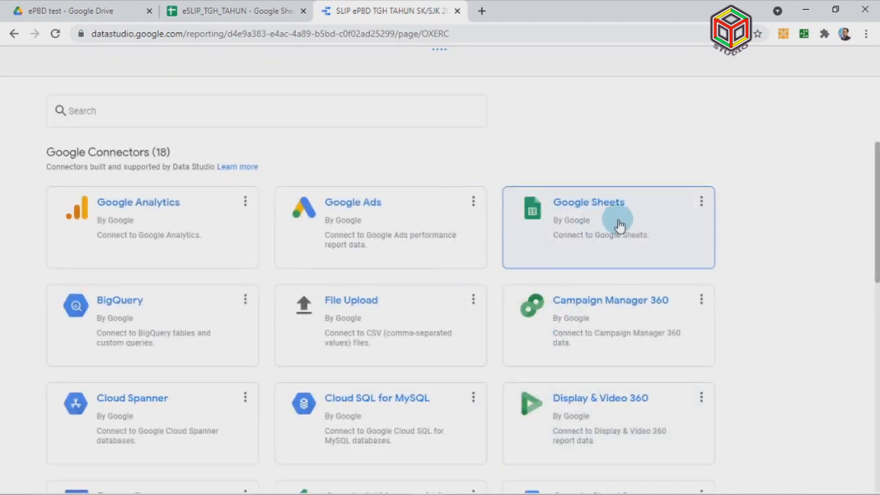
left_click(225, 228)
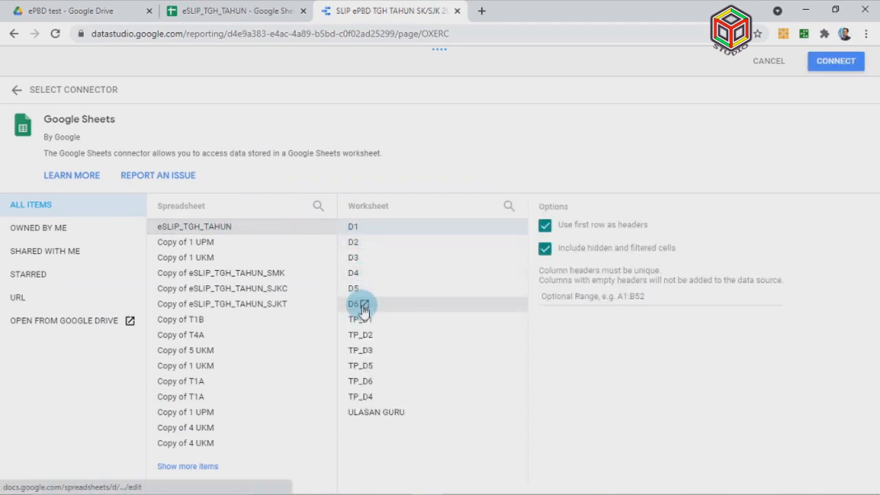
left_click(397, 307)
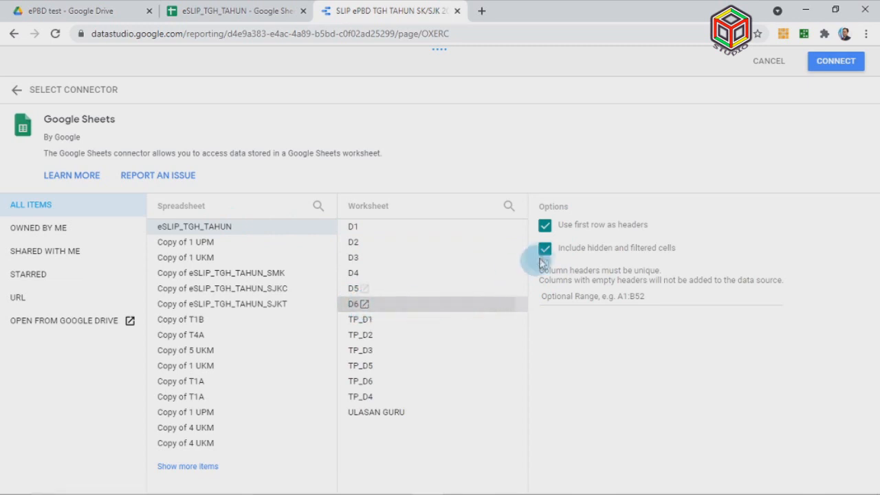
left_click(835, 60)
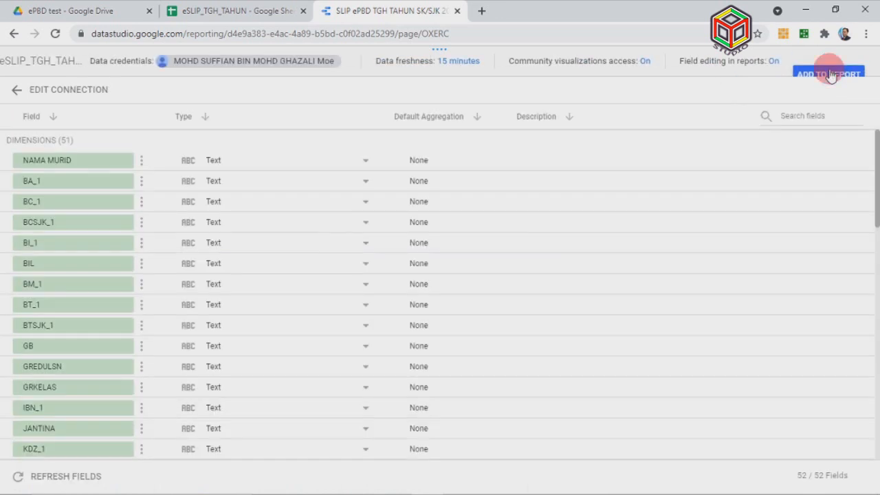
left_click(827, 77)
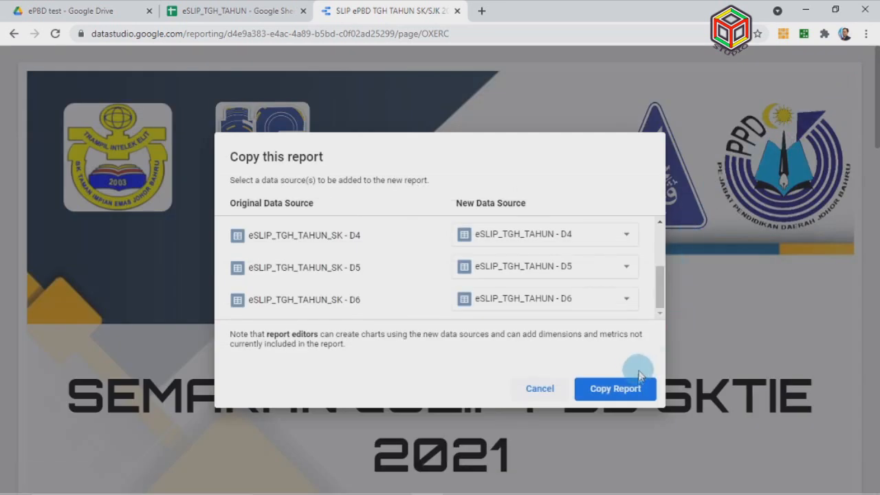
Create the report copy with all six remapped eSLIP_TGH_TAHUN data sources
scroll(530, 275, "up", 3)
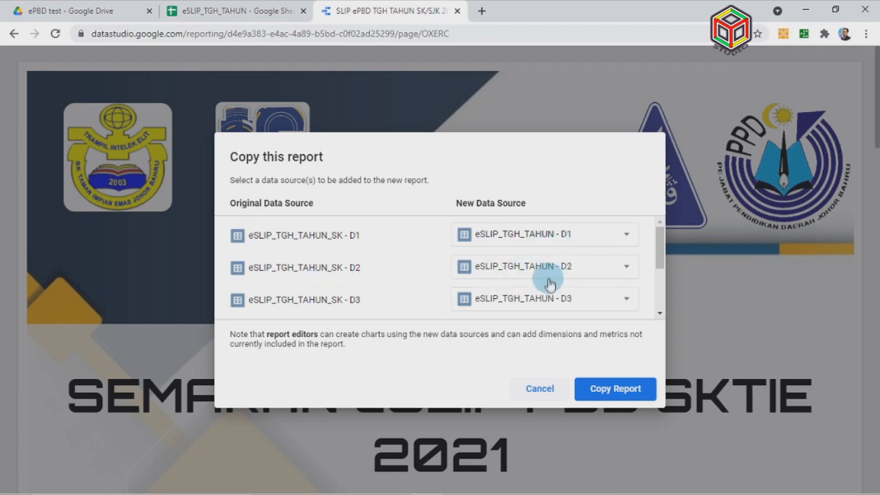
scroll(565, 281, "down", 3)
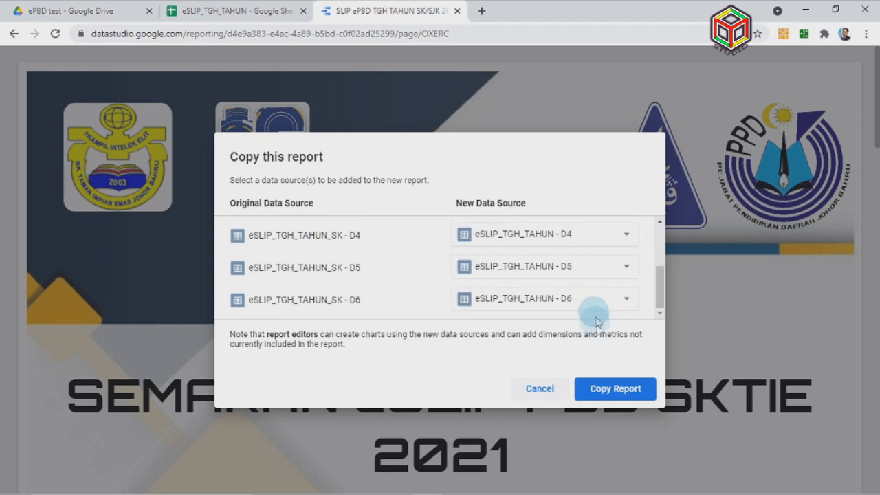
left_click(619, 389)
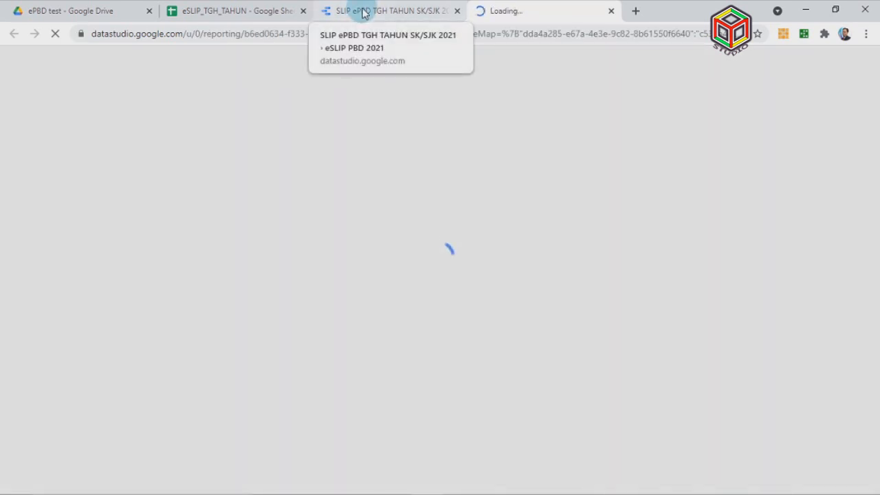
Close the original report and scroll through the copy's landing page
left_click(364, 12)
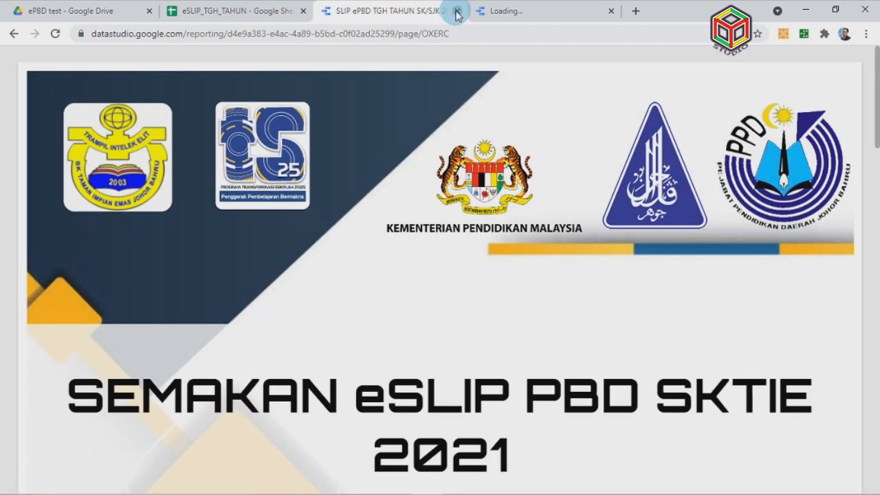
left_click(457, 12)
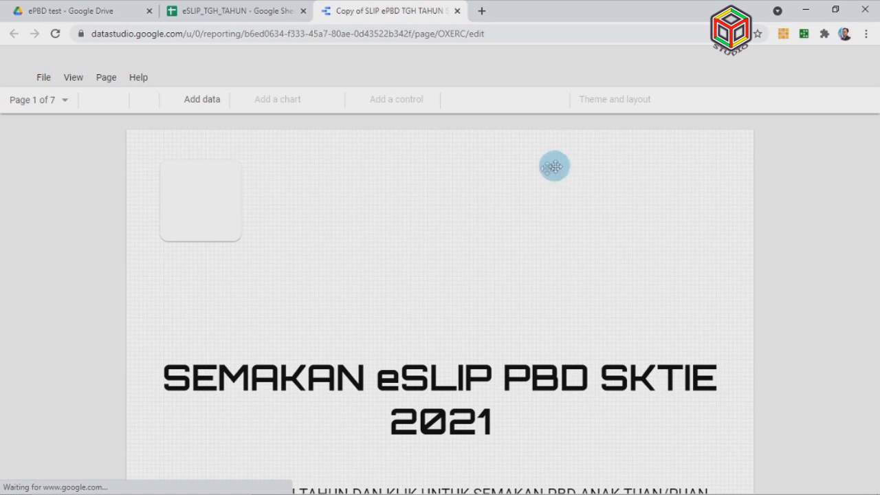
scroll(657, 204, "down", 3)
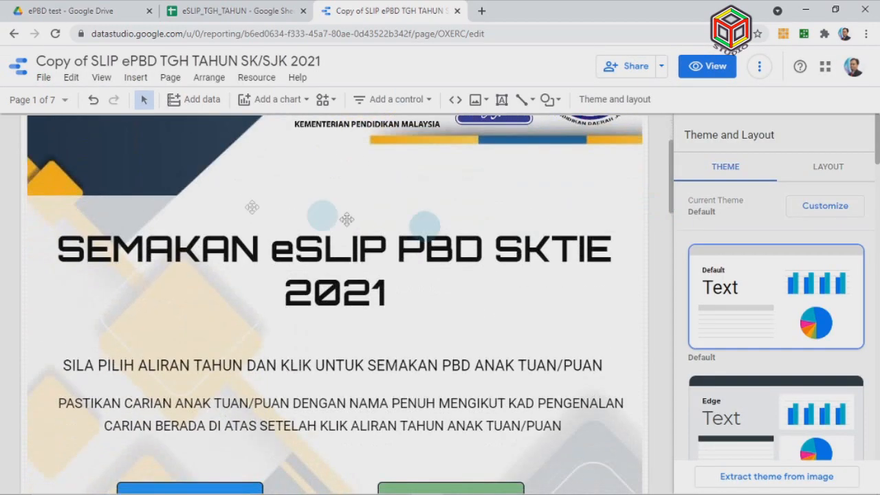
scroll(401, 277, "down", 9)
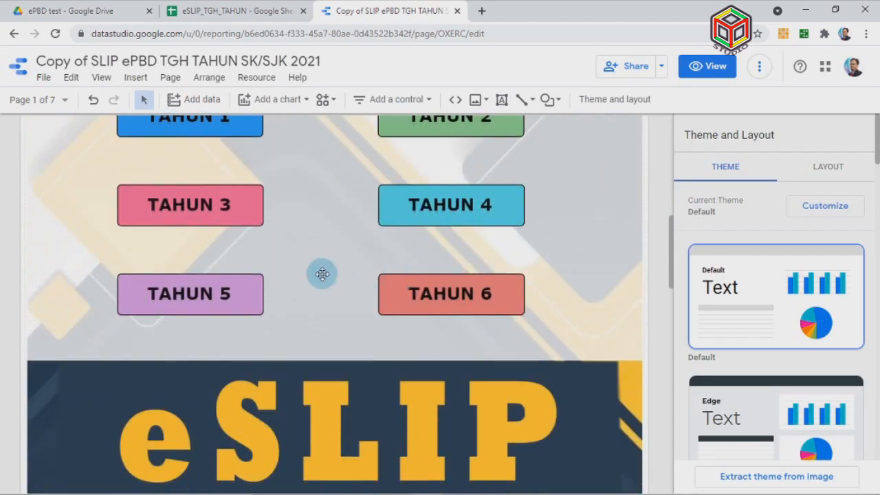
scroll(320, 273, "up", 2)
scroll(616, 340, "down", 8)
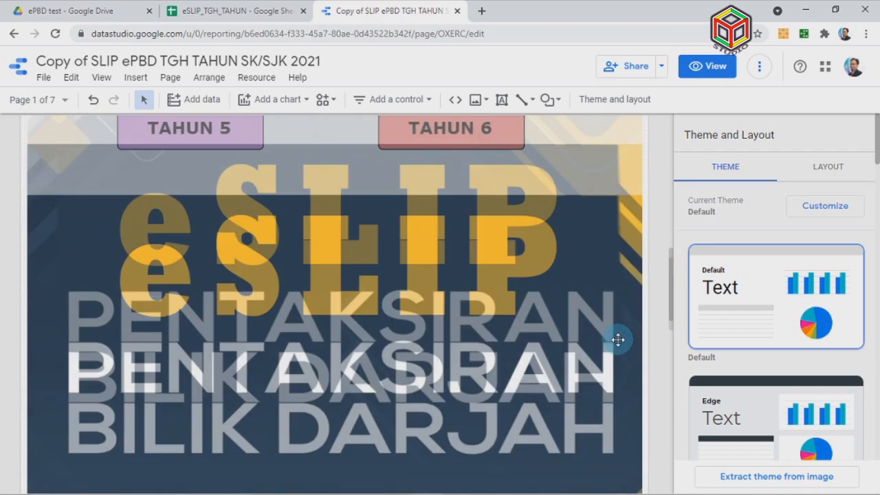
scroll(618, 339, "up", 6)
scroll(616, 339, "up", 10)
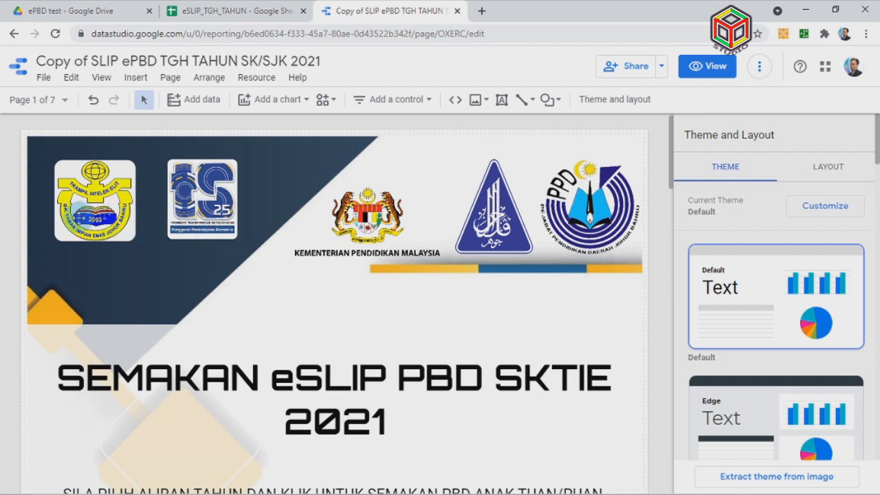
Replace the first header badge with the logo-sekolah-sk-bintang.png image
left_click(106, 205)
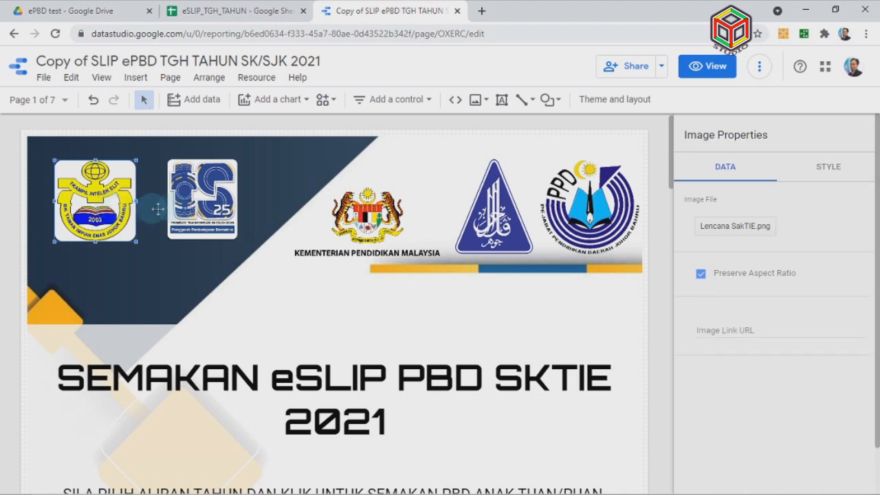
left_click(736, 227)
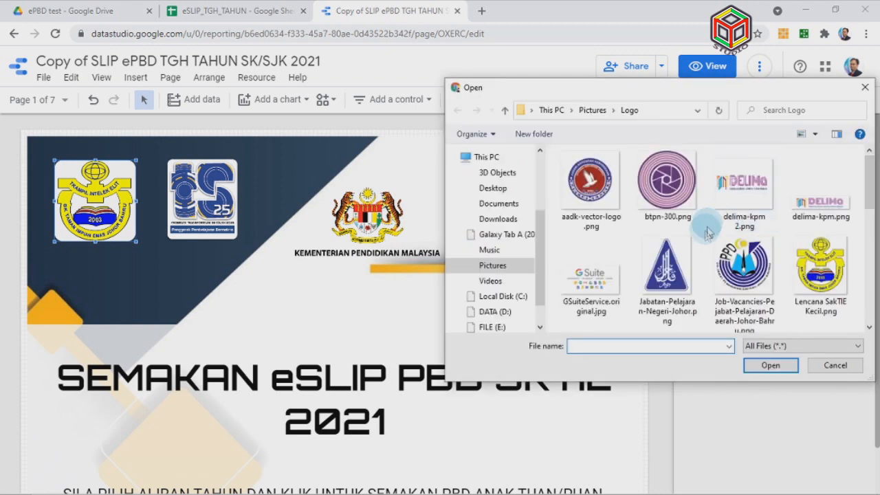
scroll(704, 236, "down", 1)
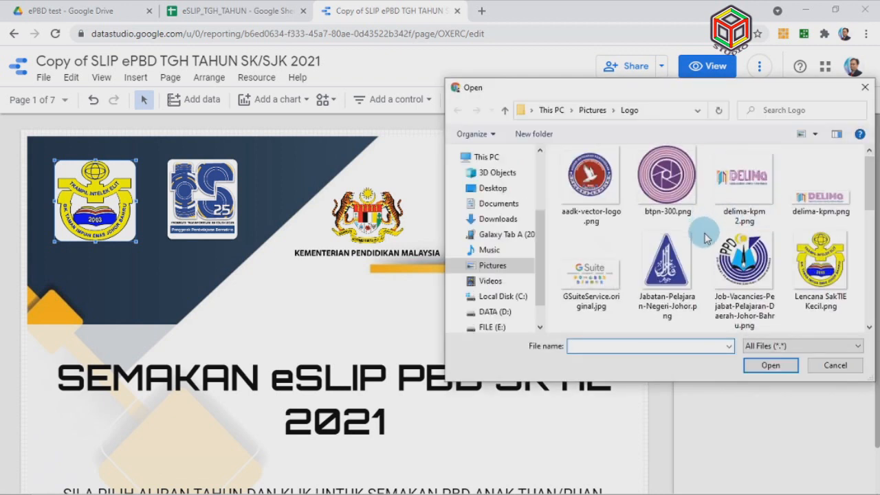
scroll(705, 238, "down", 2)
left_click(739, 257)
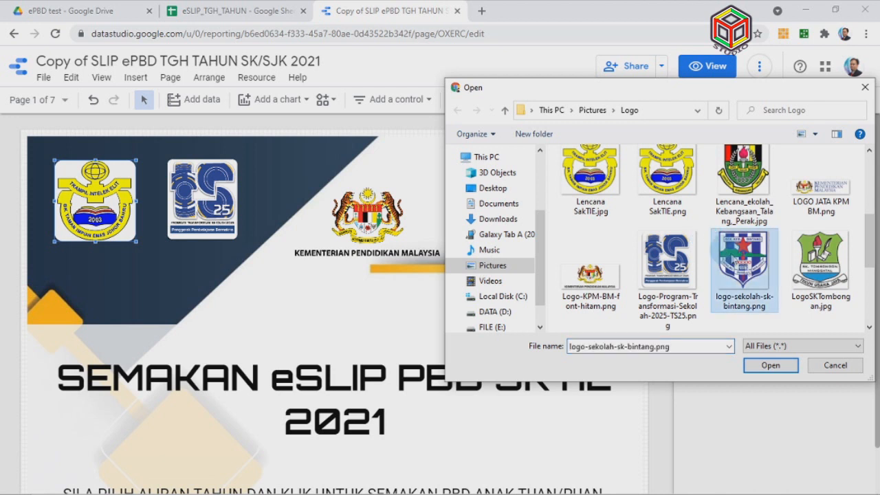
left_click(770, 365)
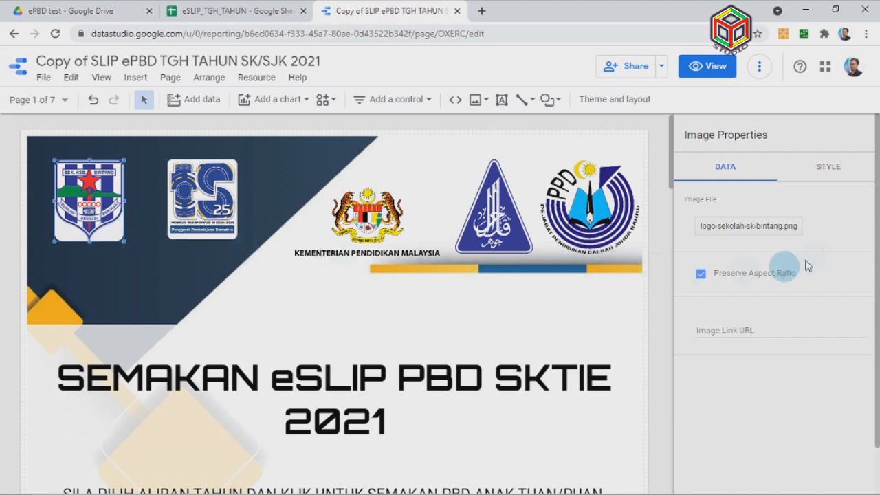
Check the logo's border and background styling, then delete the second header logo
left_click(800, 177)
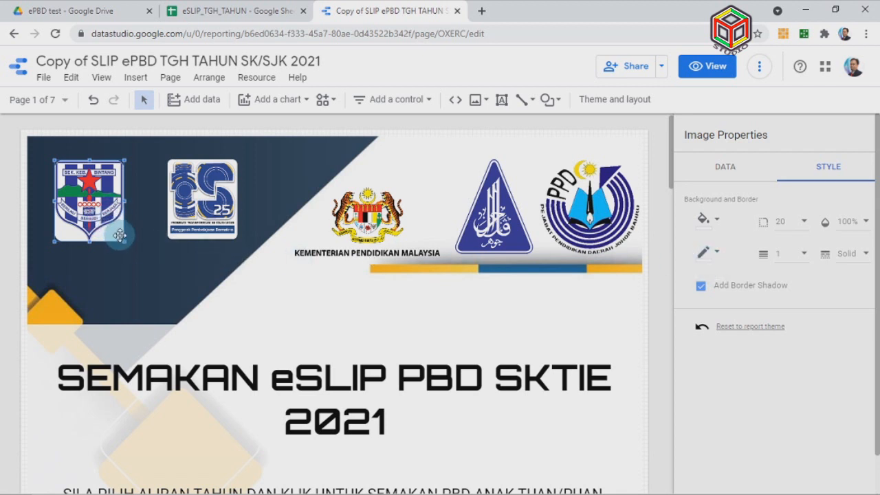
left_click(203, 217)
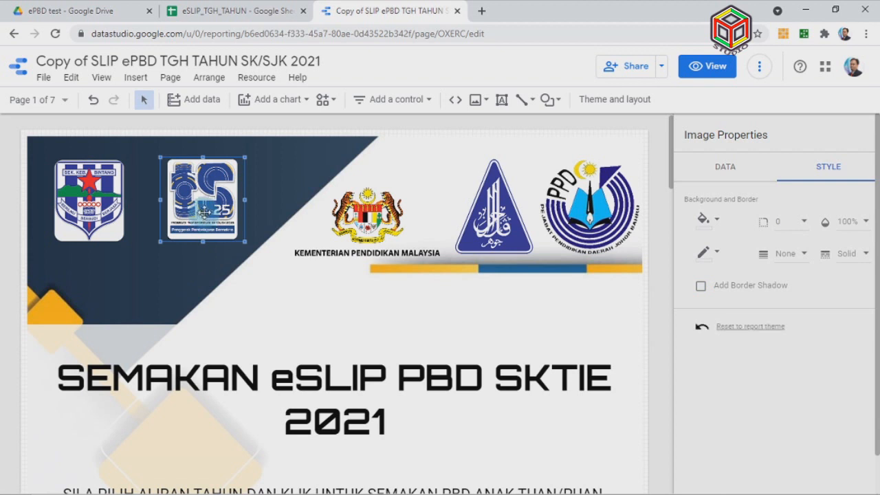
key("Delete")
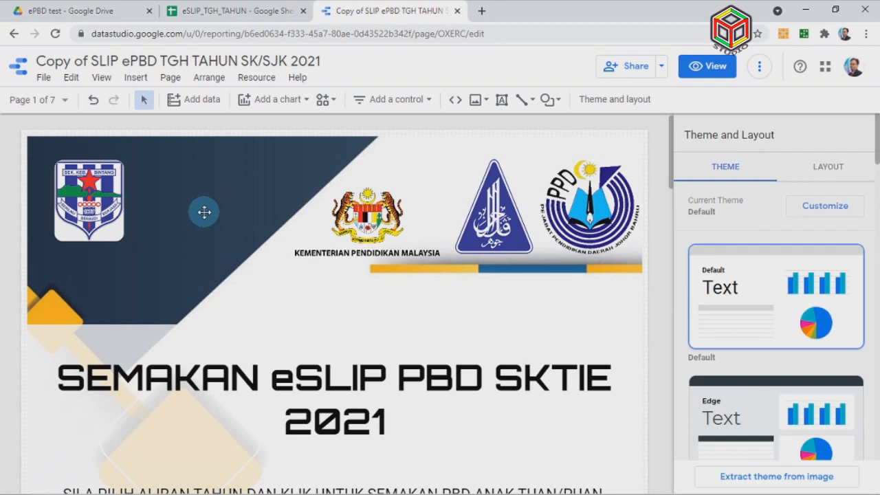
Restore the deleted second logo and inspect the PPD logo and background banner
left_click(93, 100)
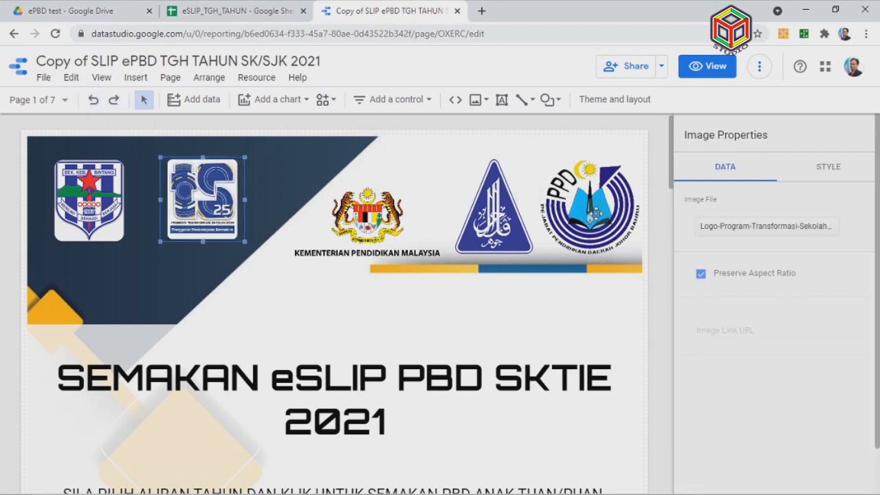
left_click(589, 200)
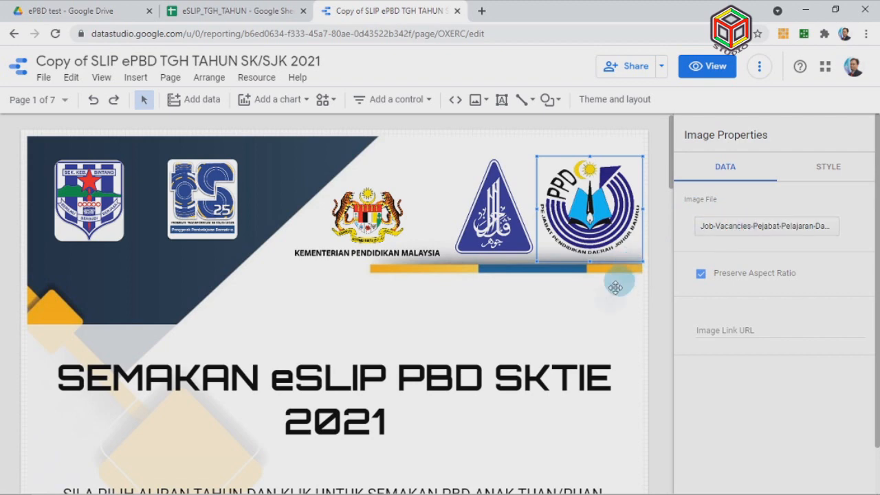
left_click(646, 303)
scroll(646, 306, "down", 12)
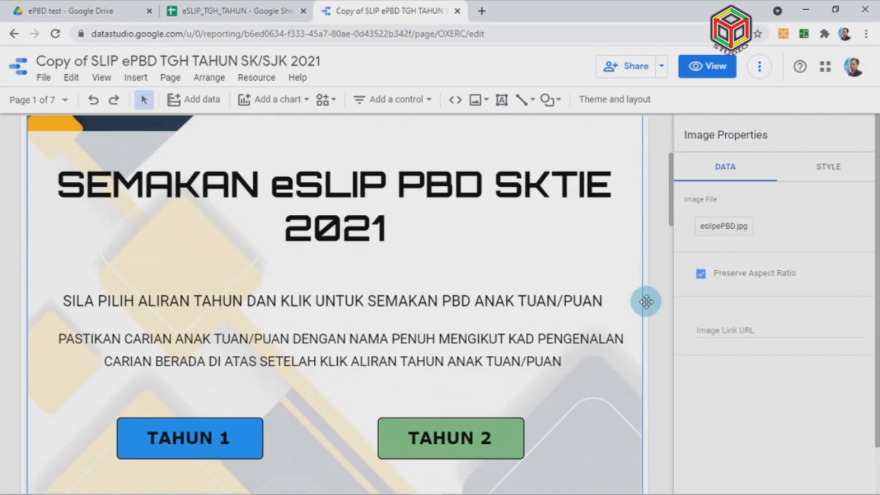
scroll(646, 305, "up", 12)
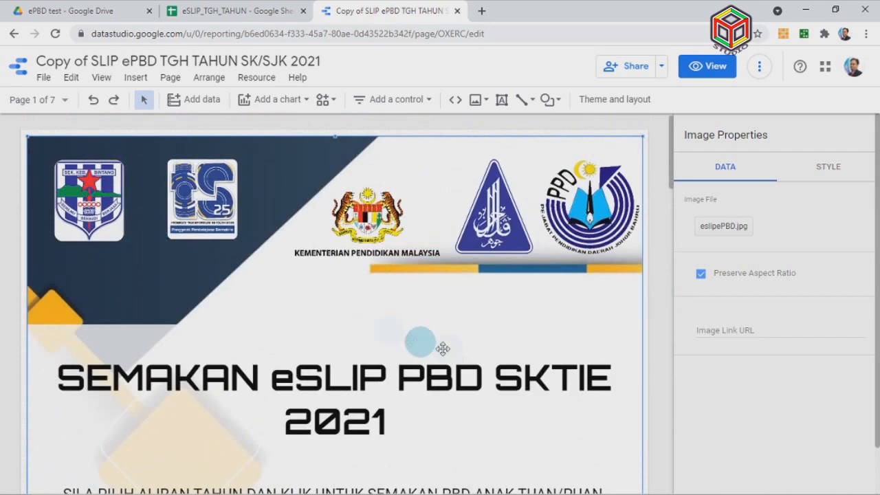
Select the word SKTIE in the SEMAKAN eSLIP PBD title, then bring up the page list
left_click(476, 373)
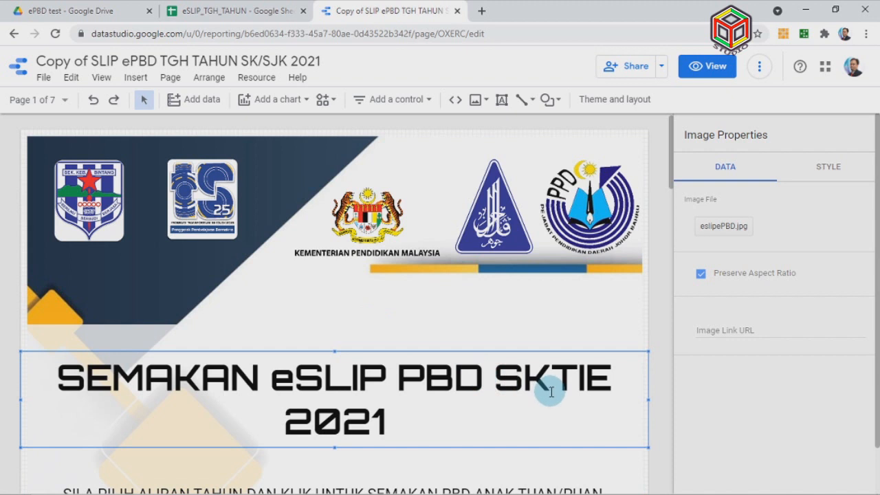
scroll(544, 369, "down", 3)
left_click(496, 184)
left_click_drag(496, 184, 615, 184)
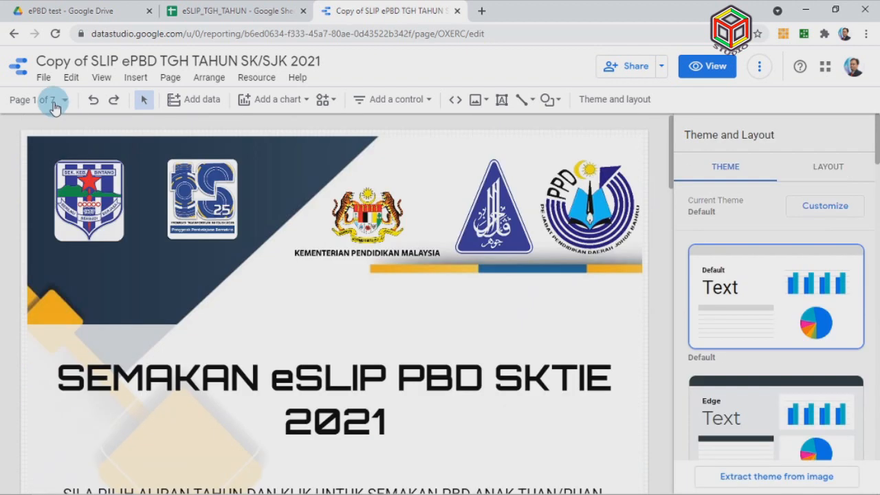
left_click(55, 103)
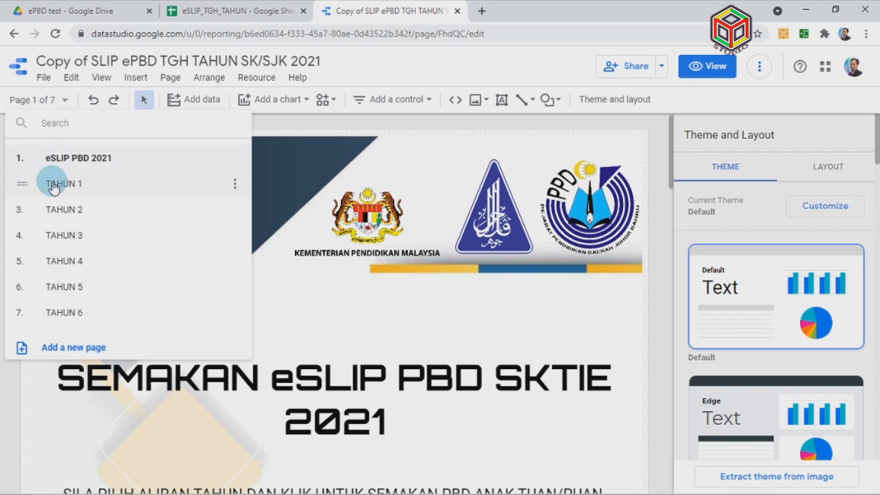
On the TAHUN 1 page, swap the heading emblem for logo-sekolah-sk-bintang.png
left_click(54, 186)
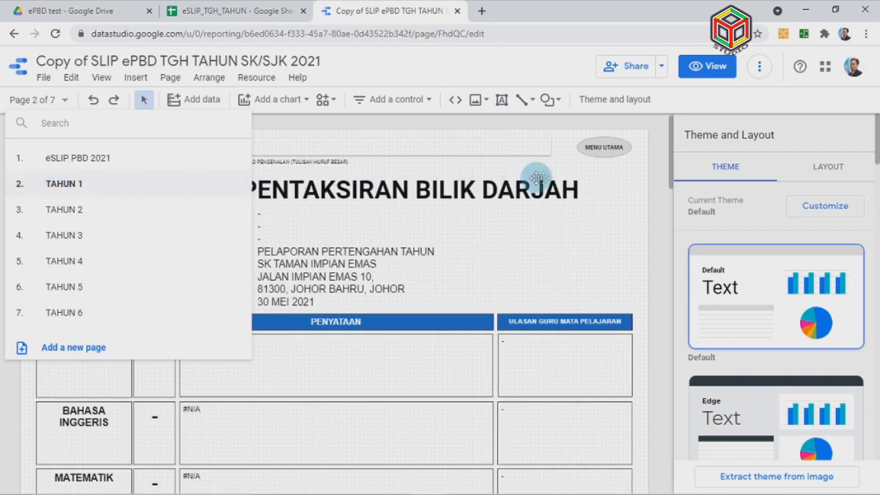
left_click(660, 223)
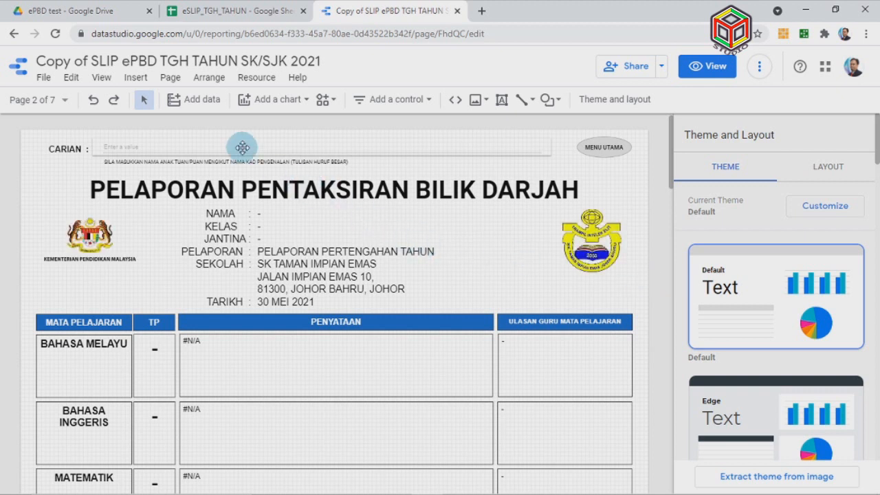
left_click(591, 242)
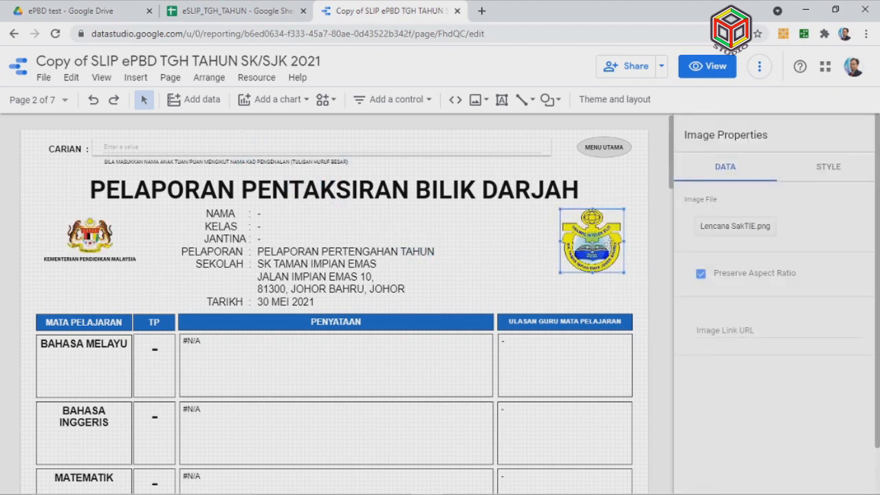
left_click(754, 231)
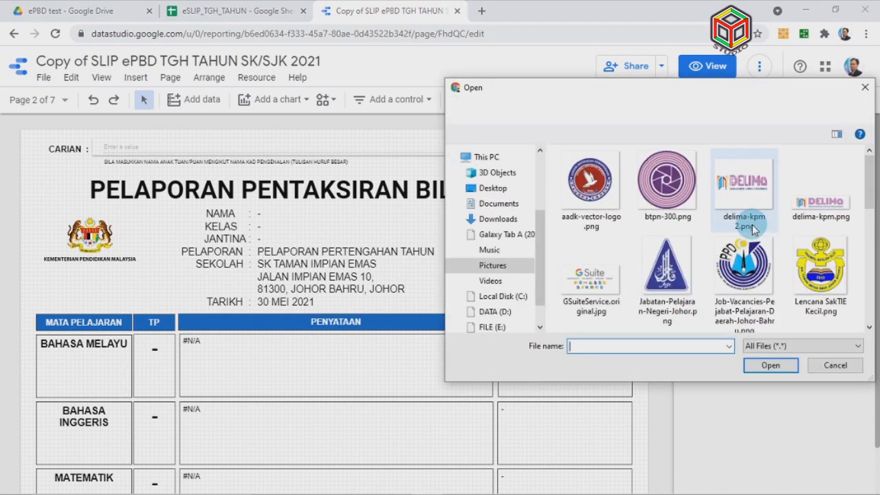
scroll(870, 314, "down", 3)
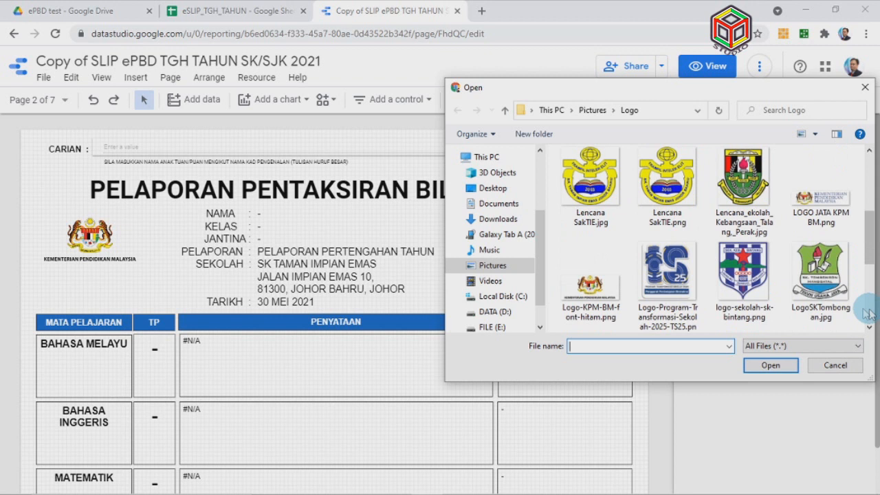
left_click(743, 278)
left_click(769, 367)
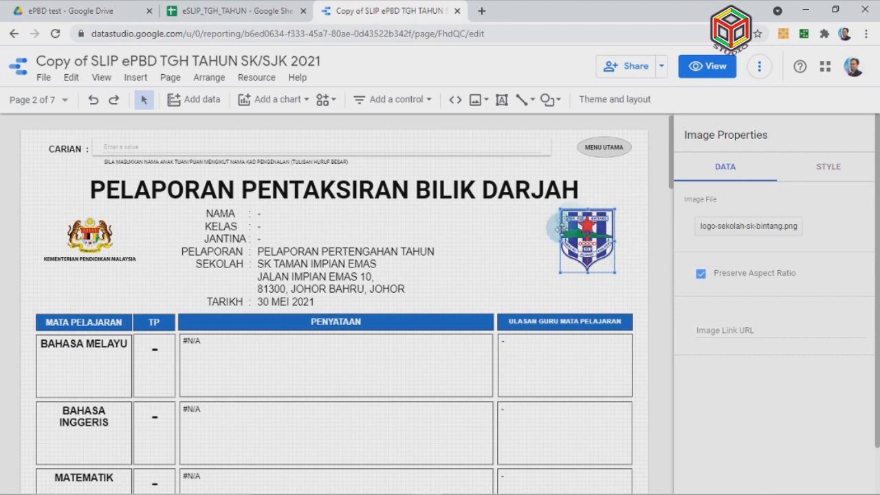
left_click(392, 152)
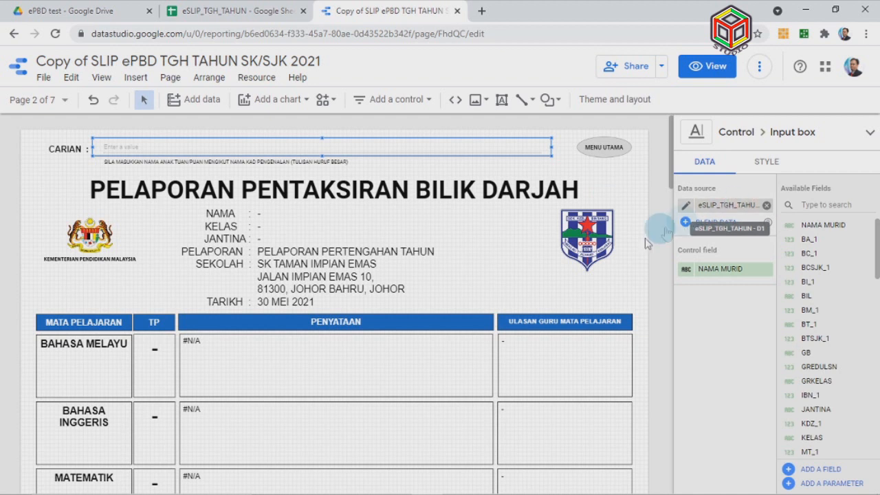
Erase the old school name so the SEKOLAH line reads just SK
left_click(313, 263)
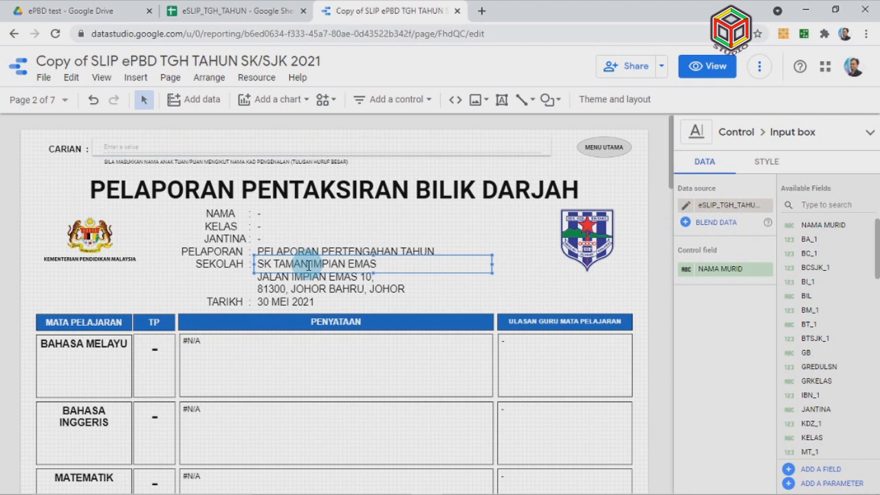
left_click(382, 262)
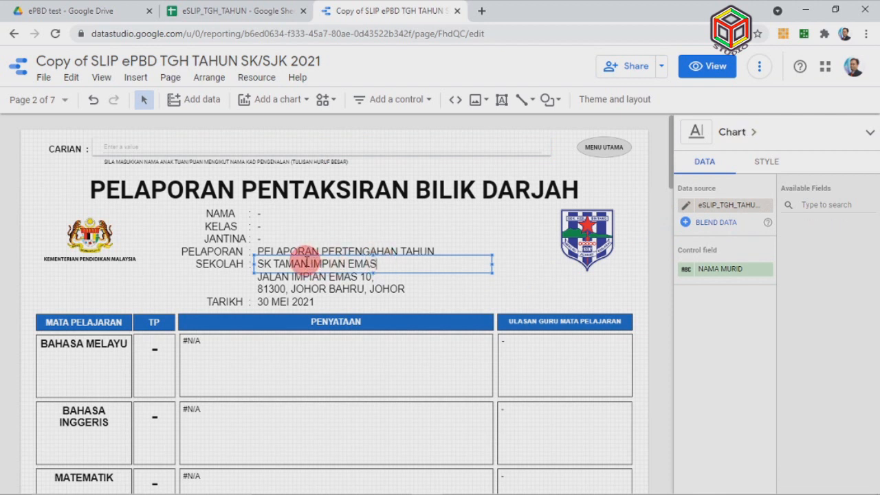
left_click(406, 268)
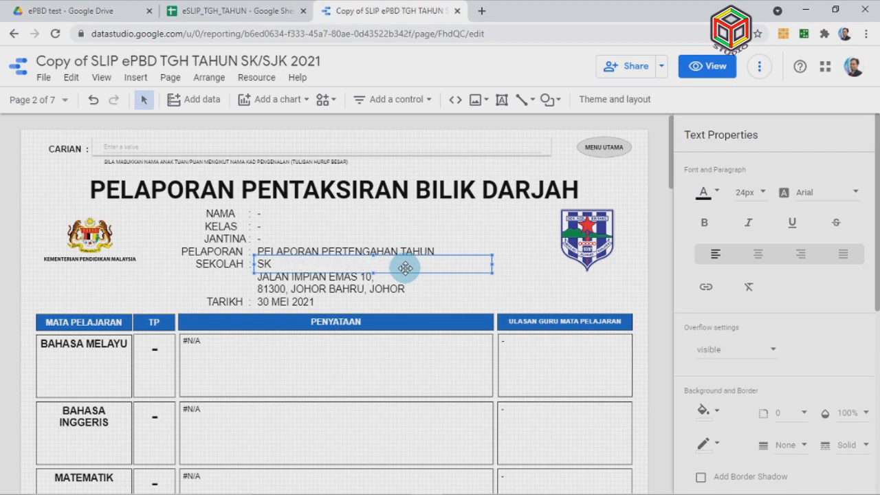
Select the street address and postcode lines, then the BAHASA MELAYU subject label
left_click(364, 278)
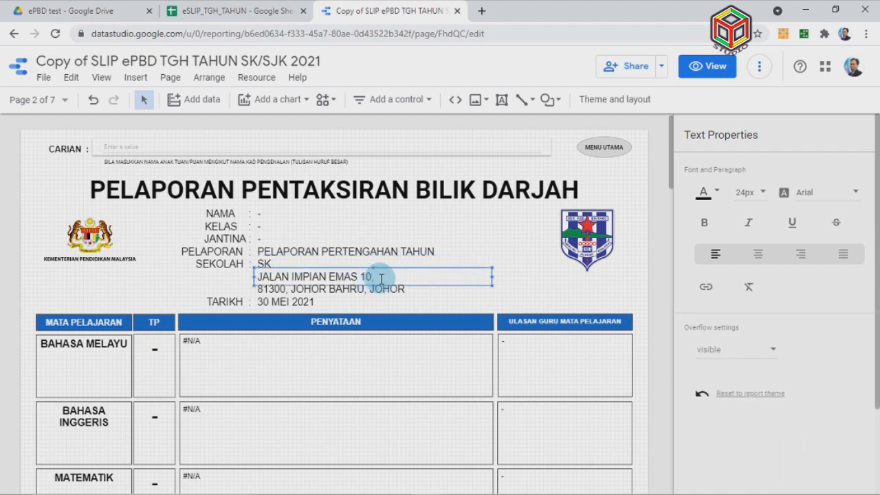
left_click(377, 290)
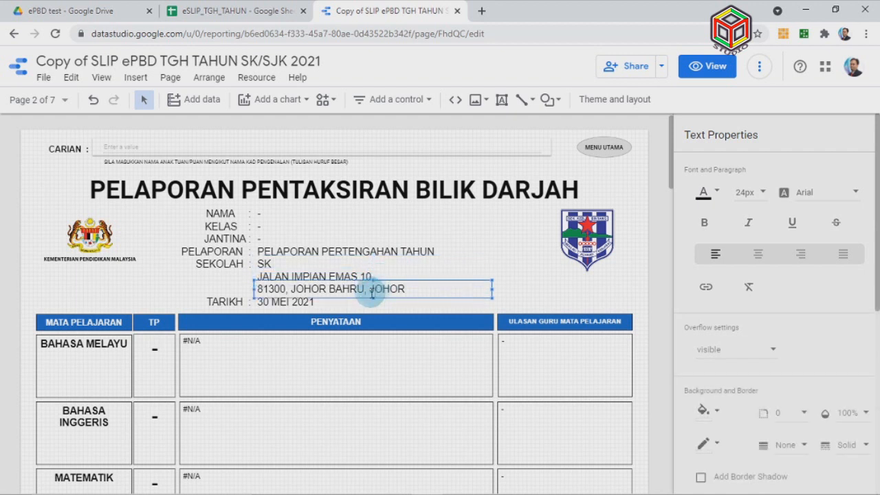
scroll(390, 310, "down", 1)
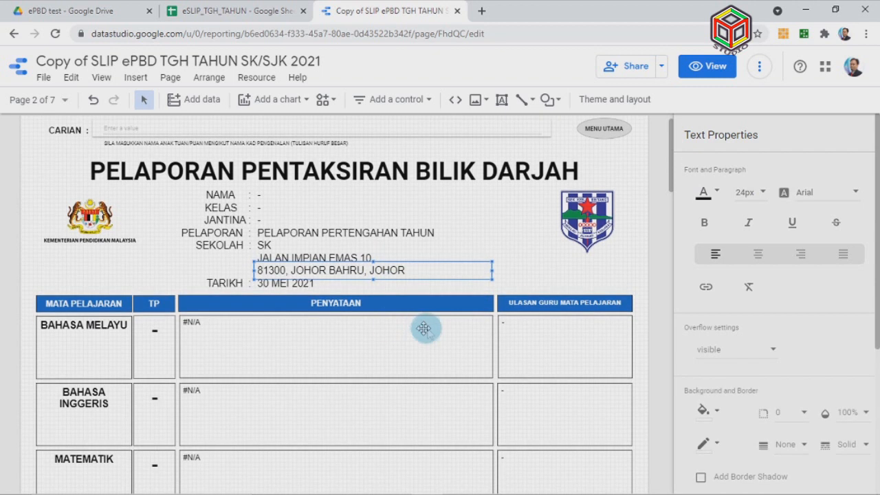
scroll(418, 328, "down", 2)
left_click(90, 295)
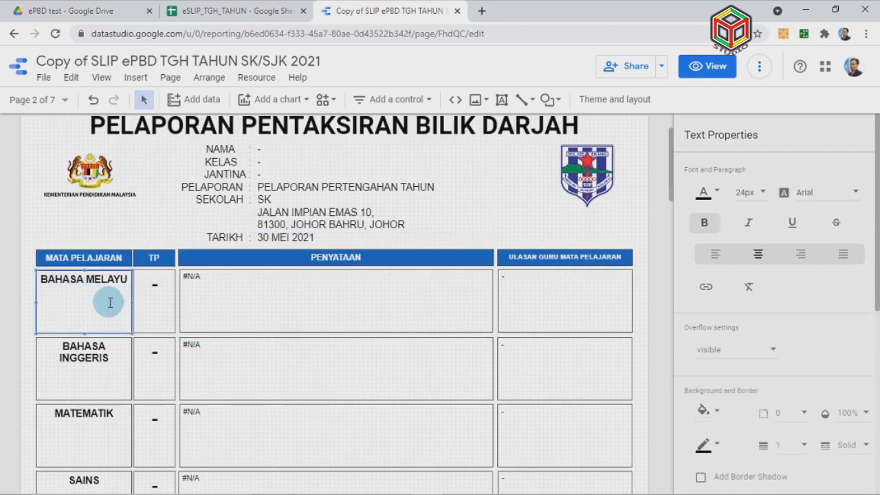
Change the Mathematics subject label text from MATEMATIK to MATHEMATIC DLP
scroll(110, 303, "down", 6)
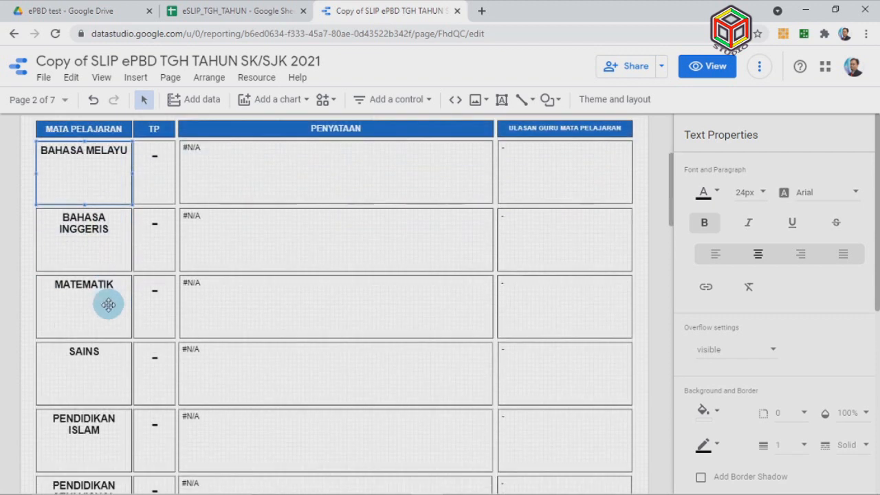
left_click(101, 260)
left_click(103, 315)
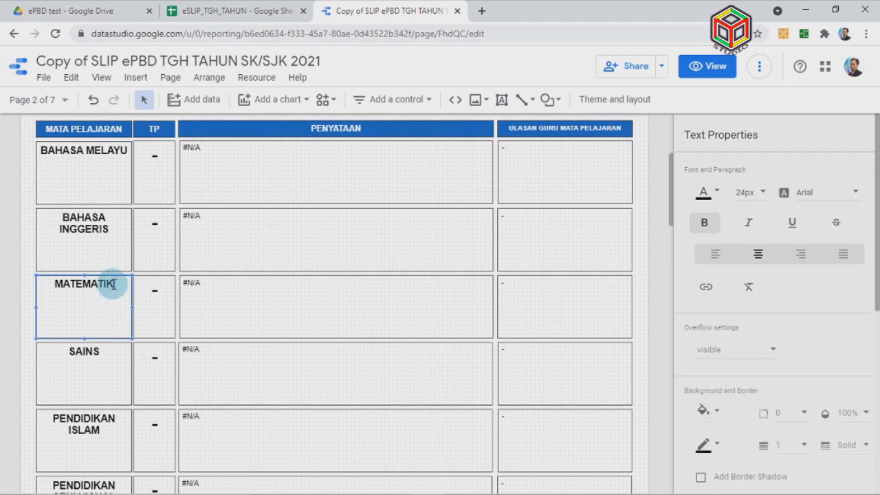
key("BackSpace")
key("BackSpace")
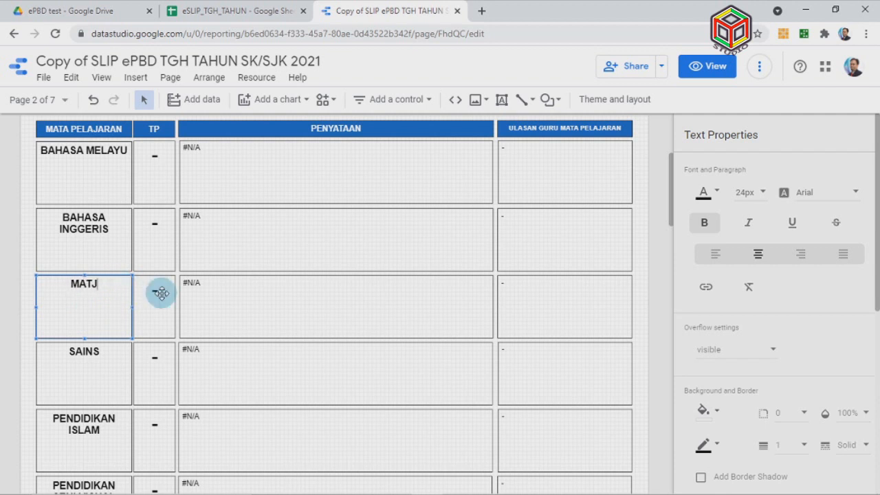
type("TIC DLP")
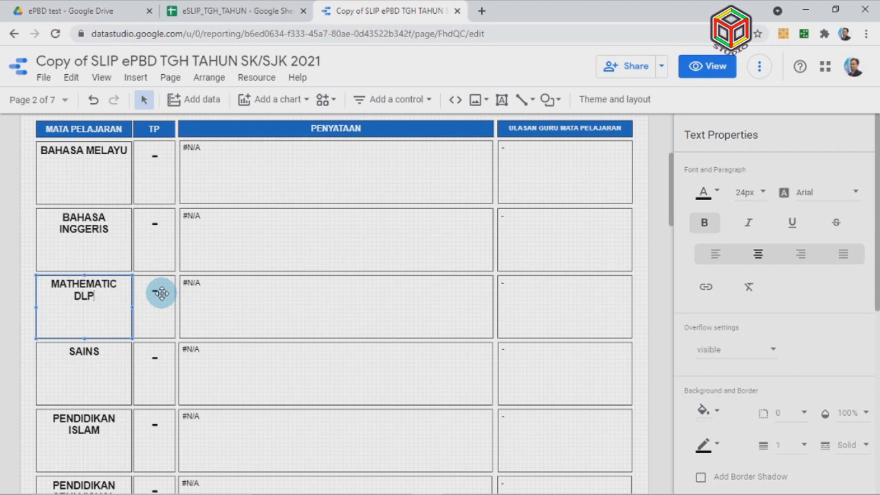
left_click(161, 294)
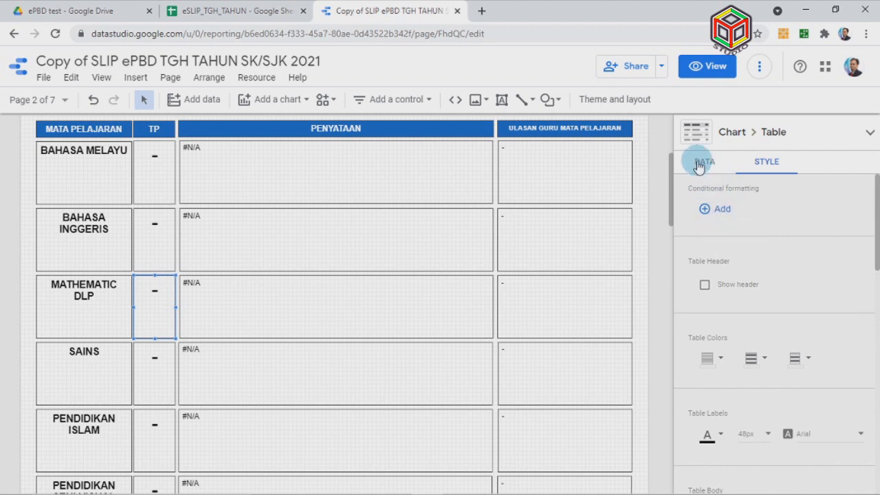
Switch the Mathematics TP table's dimension from MT_1 to MTDLP_1
left_click(698, 166)
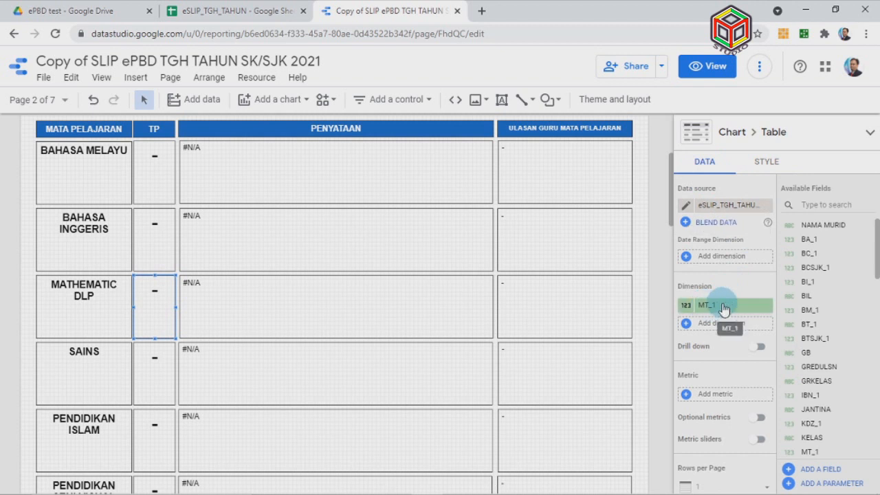
left_click(723, 306)
left_click_drag(714, 371, 713, 409)
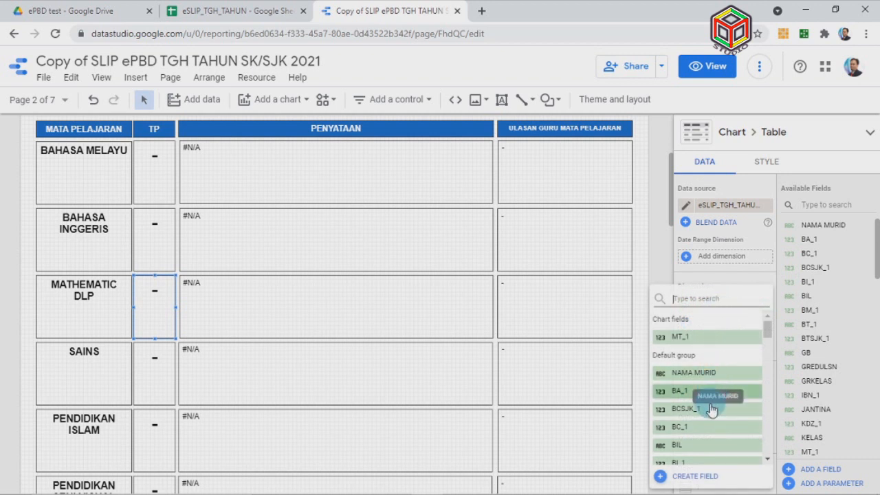
scroll(711, 410, "down", 1)
scroll(711, 410, "down", 3)
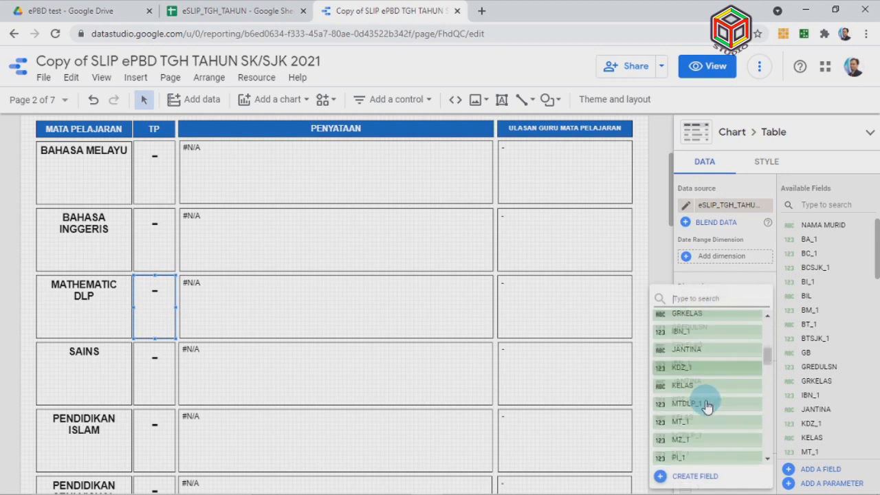
scroll(707, 405, "down", 1)
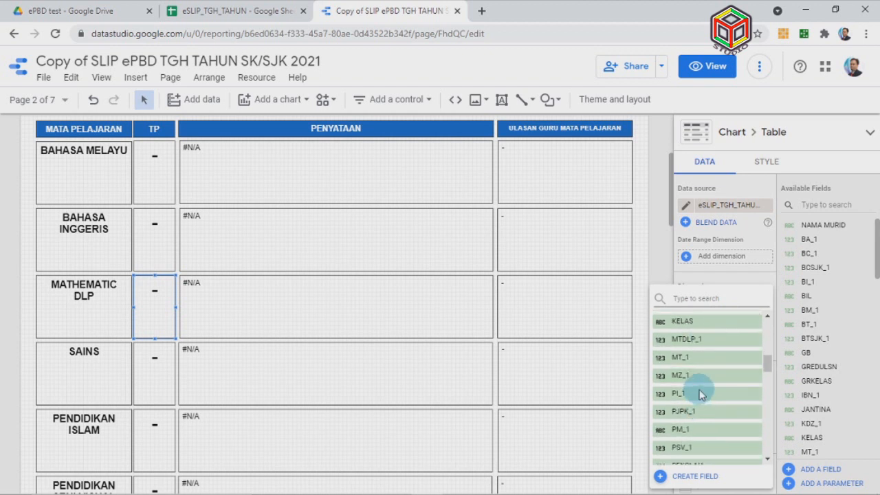
left_click(711, 343)
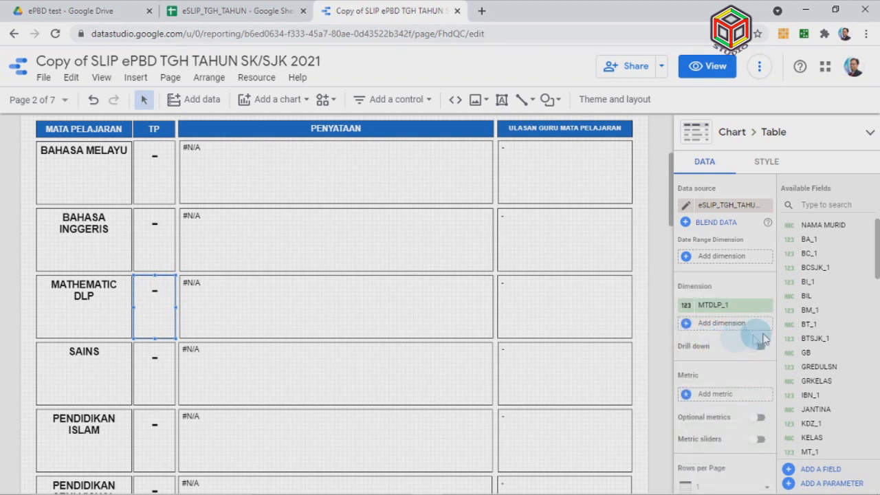
Switch the Mathematics PENYATAAN table's dimension from TPMT to TPMTDLP
left_click(343, 315)
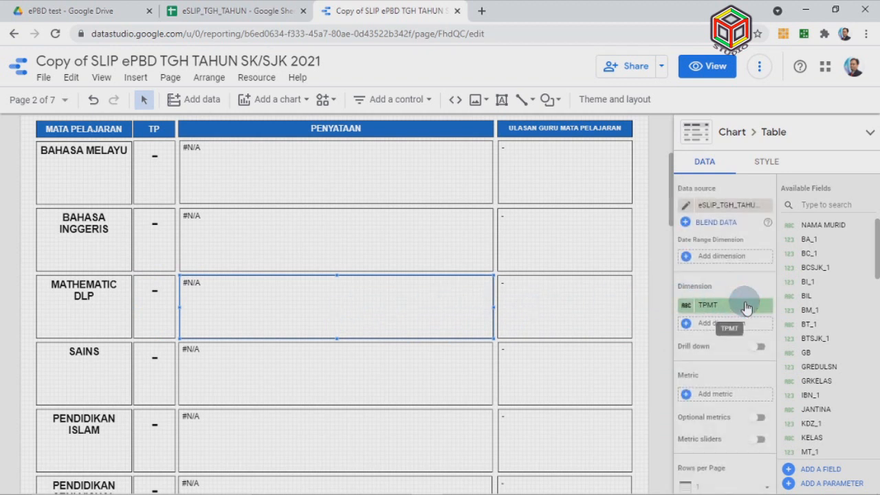
left_click(746, 307)
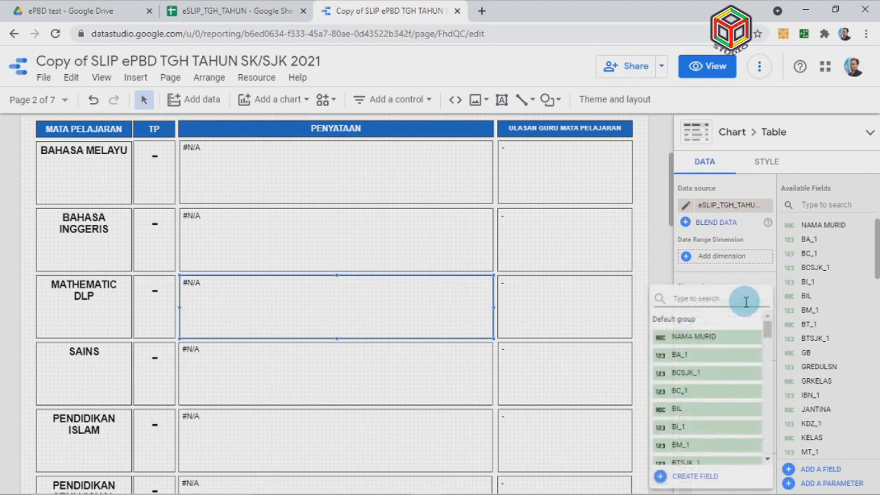
scroll(722, 402, "down", 1)
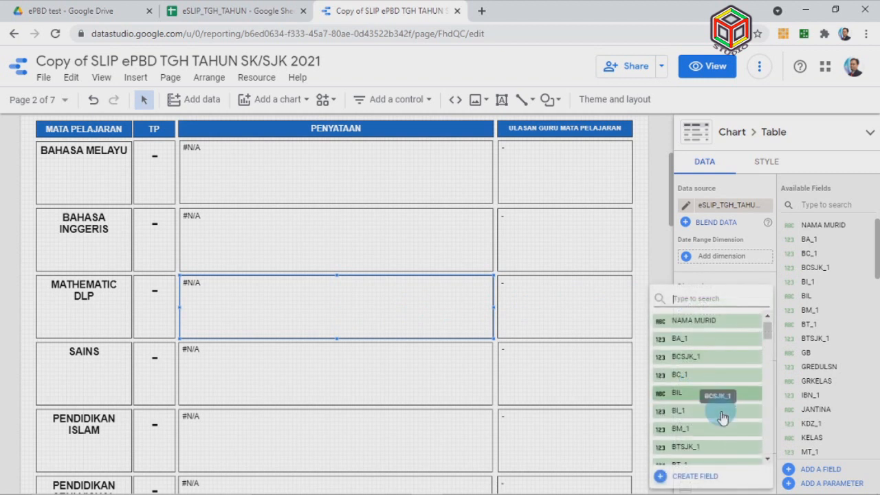
scroll(723, 413, "down", 10)
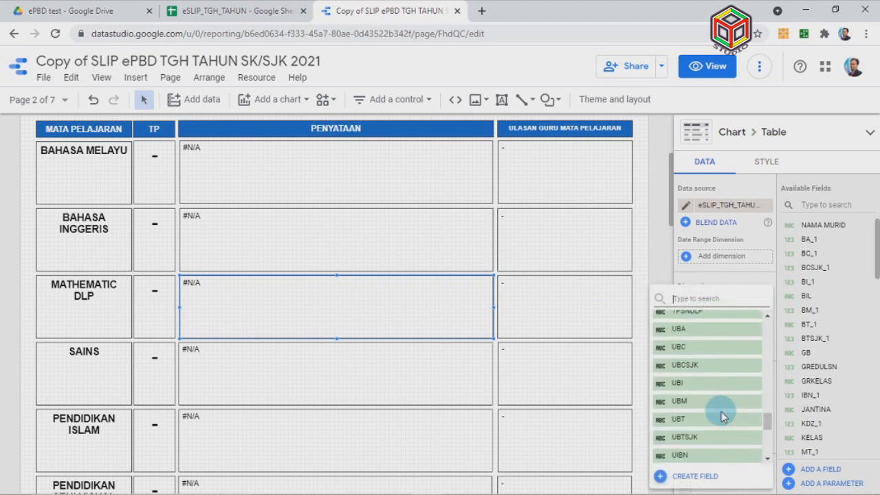
scroll(714, 408, "up", 1)
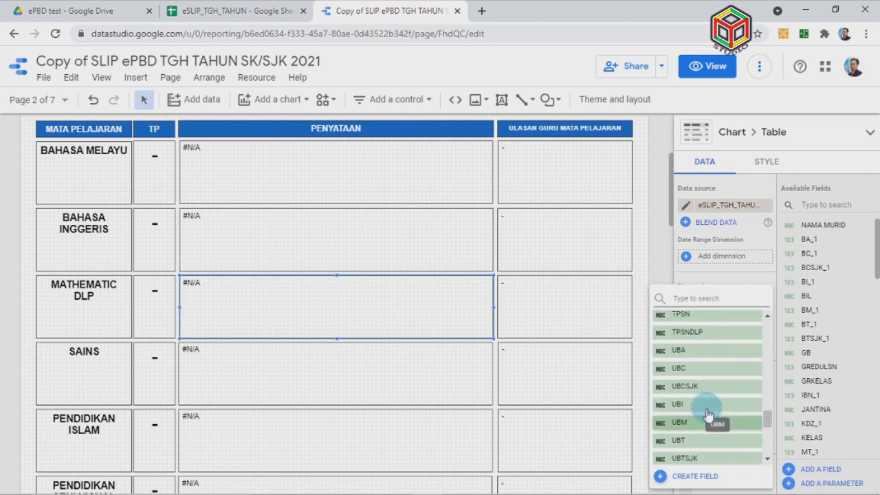
scroll(708, 418, "up", 3)
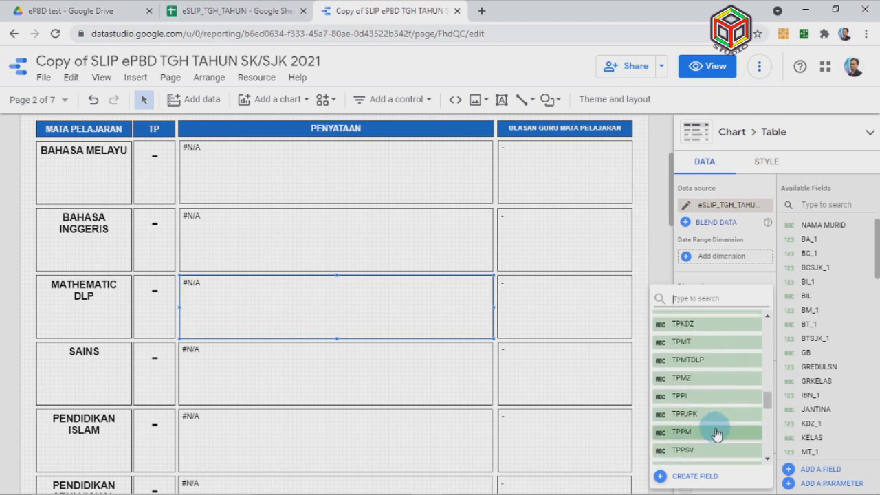
scroll(716, 433, "down", 3)
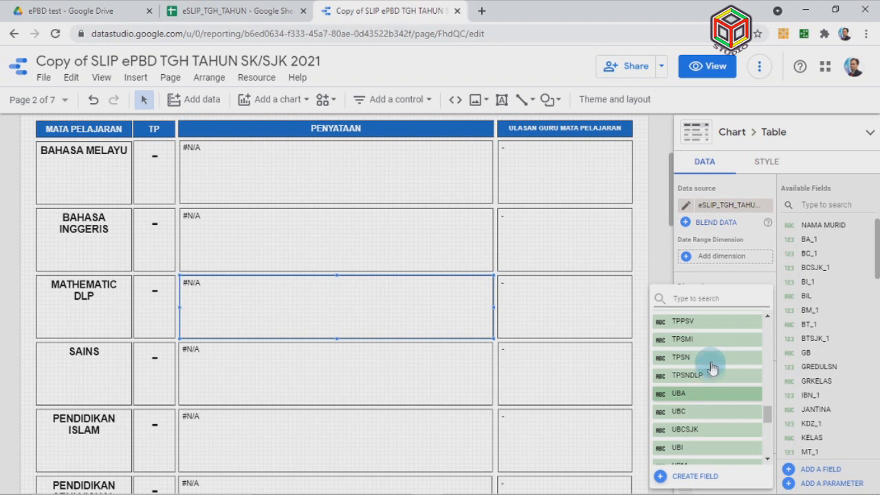
scroll(707, 371, "up", 2)
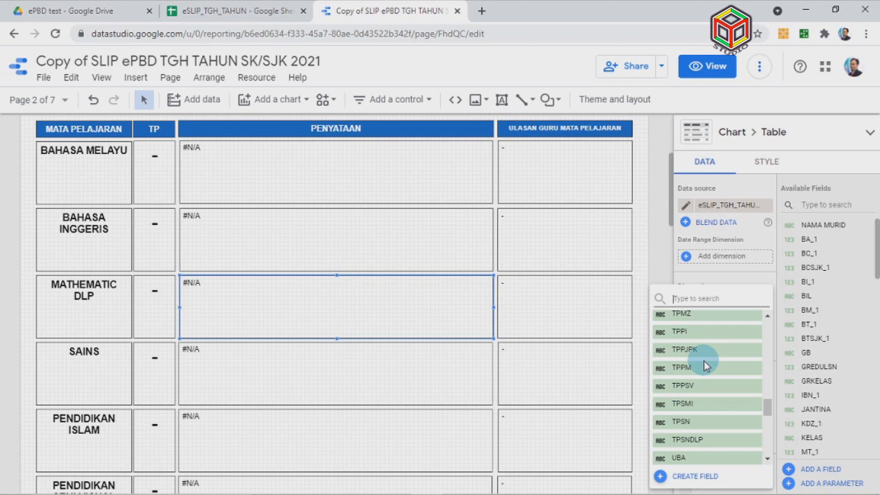
scroll(704, 369, "up", 2)
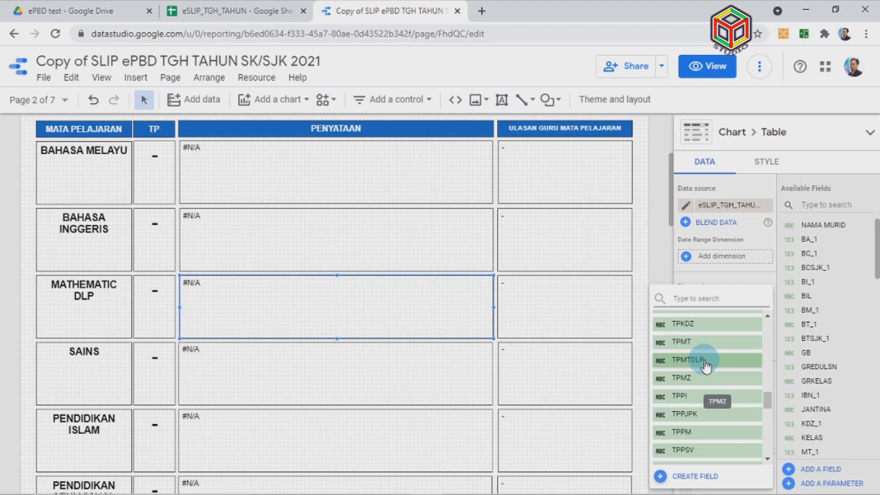
left_click(739, 363)
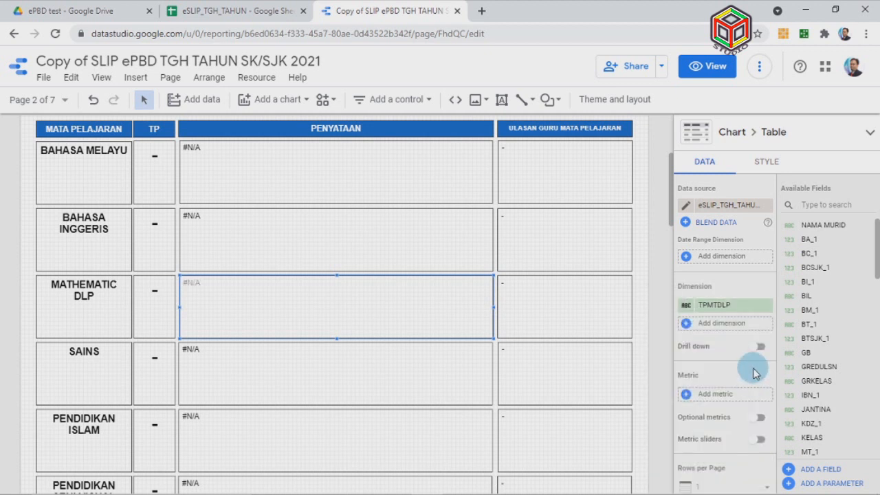
left_click(556, 314)
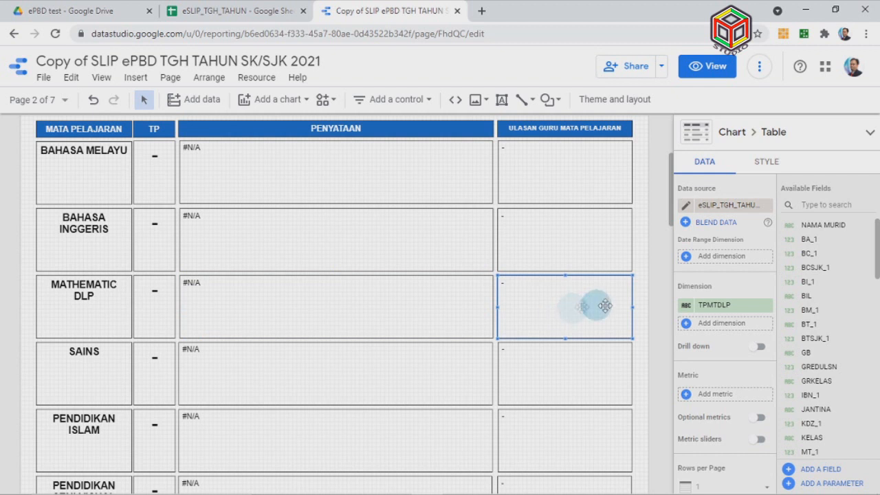
left_click(720, 310)
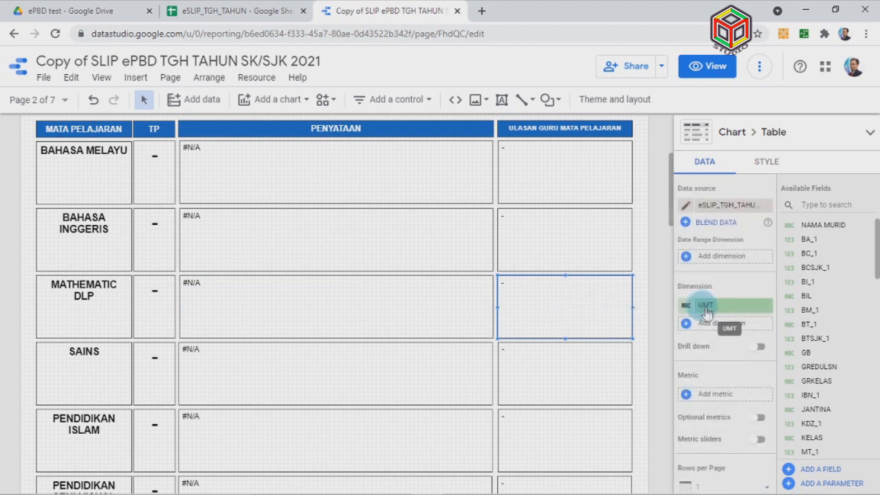
left_click(736, 311)
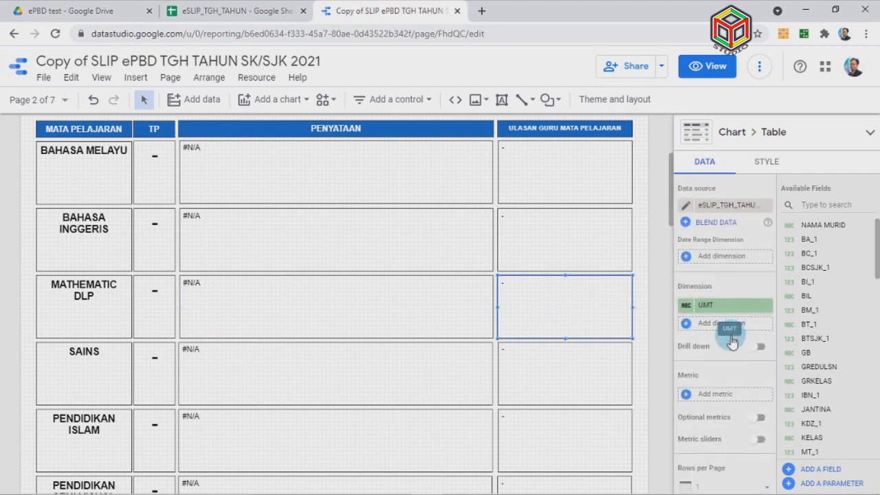
scroll(729, 371, "down", 5)
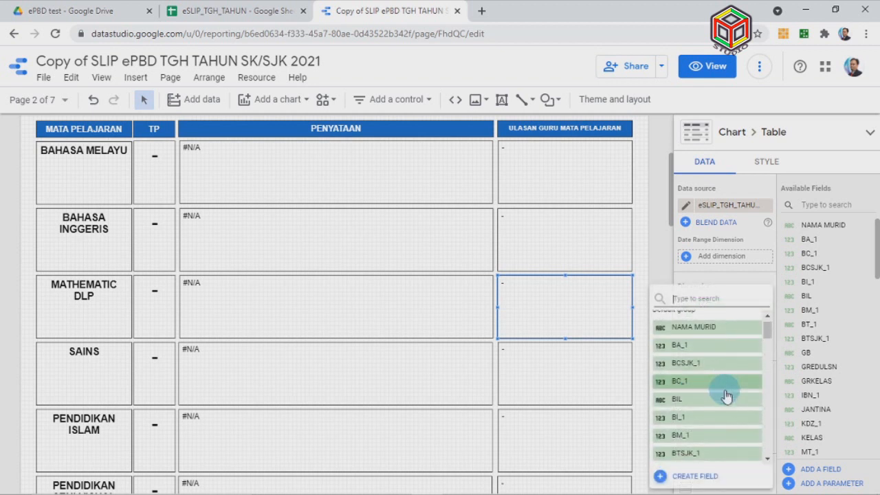
scroll(727, 397, "down", 3)
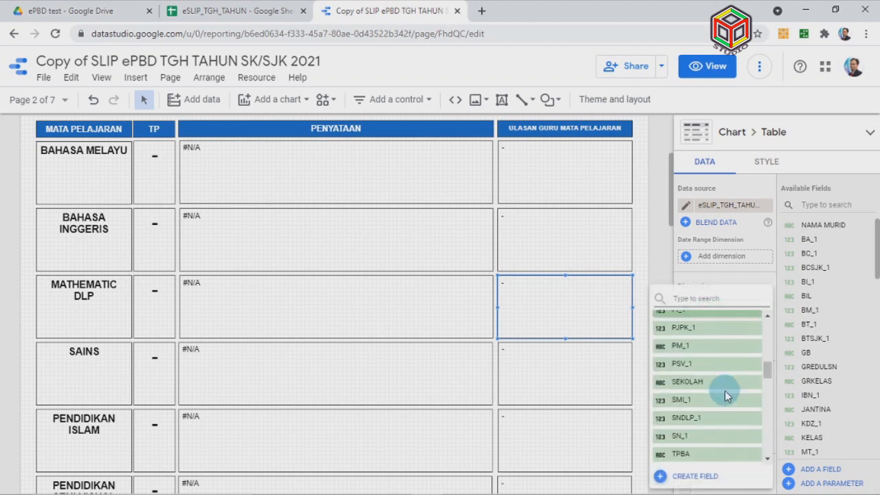
scroll(725, 397, "down", 2)
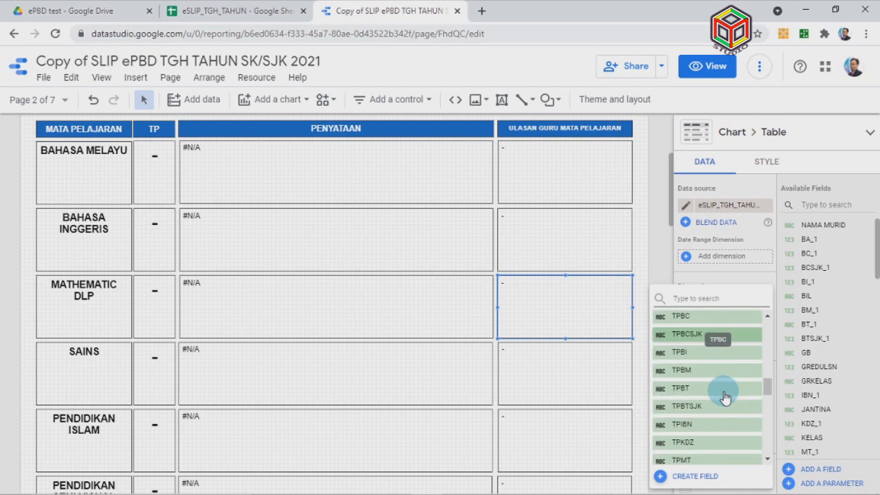
scroll(725, 397, "down", 3)
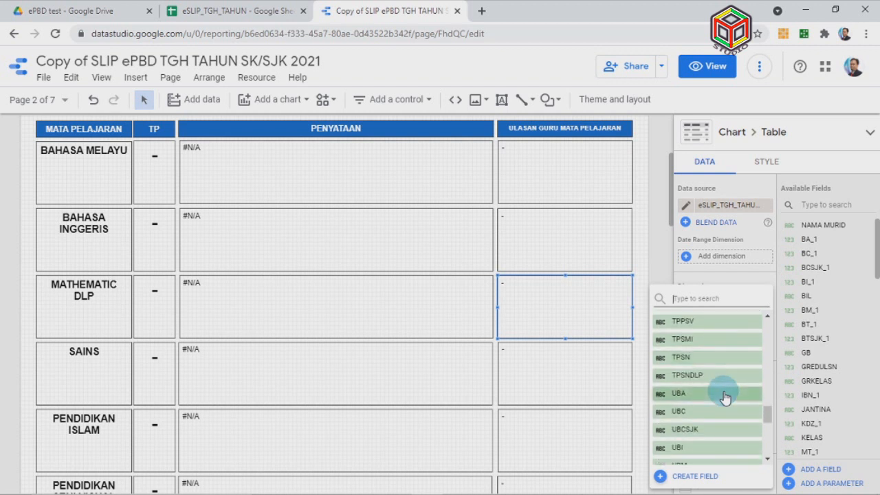
scroll(725, 397, "down", 2)
scroll(725, 397, "up", 1)
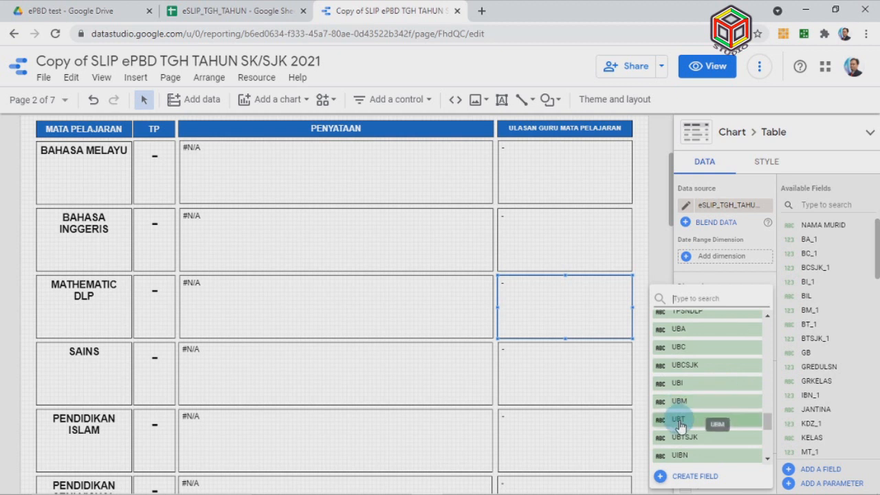
scroll(679, 426, "down", 2)
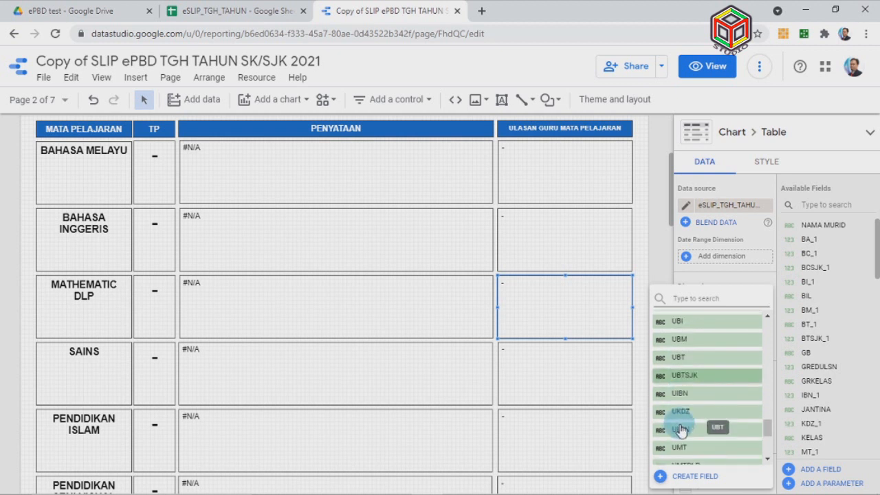
scroll(697, 385, "down", 4)
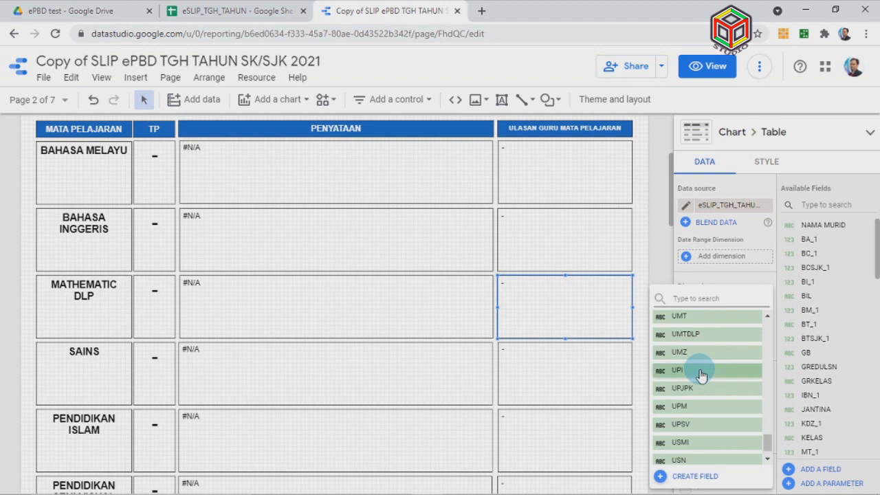
left_click(737, 336)
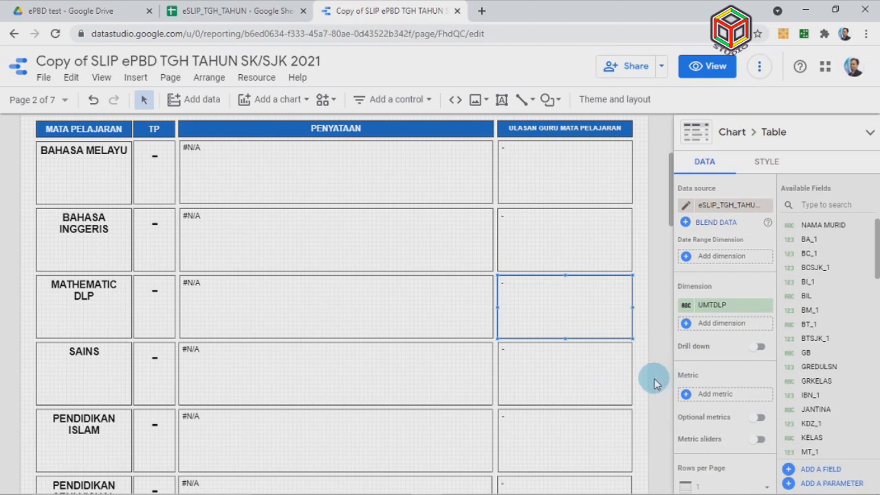
left_click(72, 374)
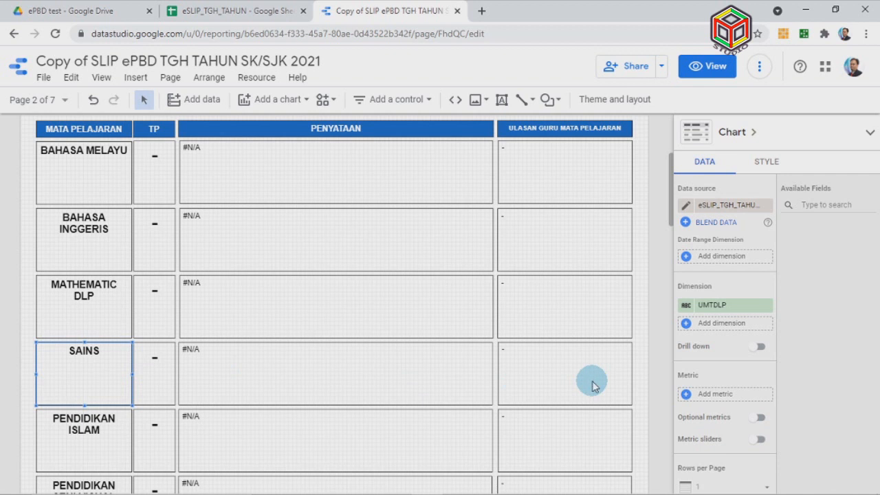
Box-select the four BAHASA CINA row components and delete them, leaving BAHASA TAMIL last
left_click(646, 397)
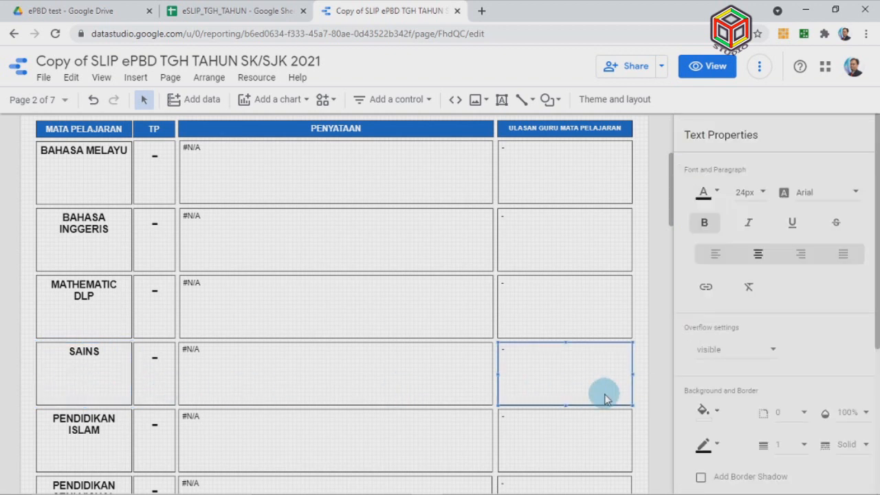
left_click(642, 403)
scroll(641, 402, "down", 4)
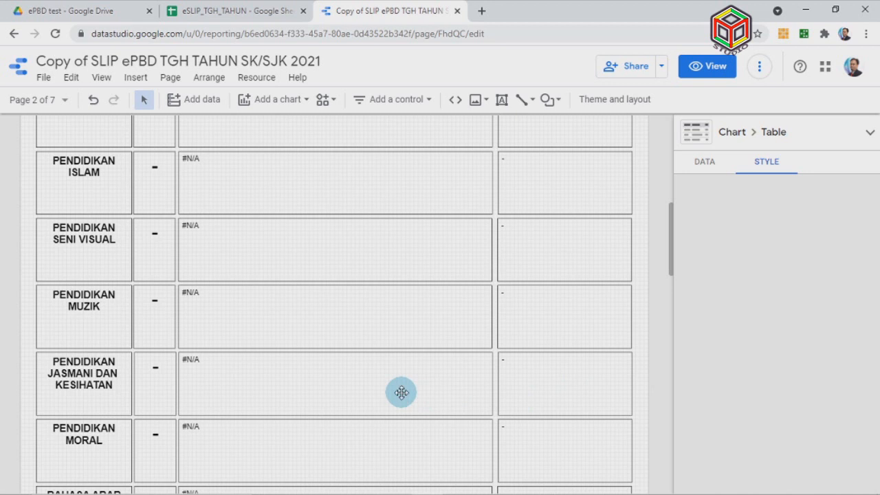
scroll(402, 393, "down", 4)
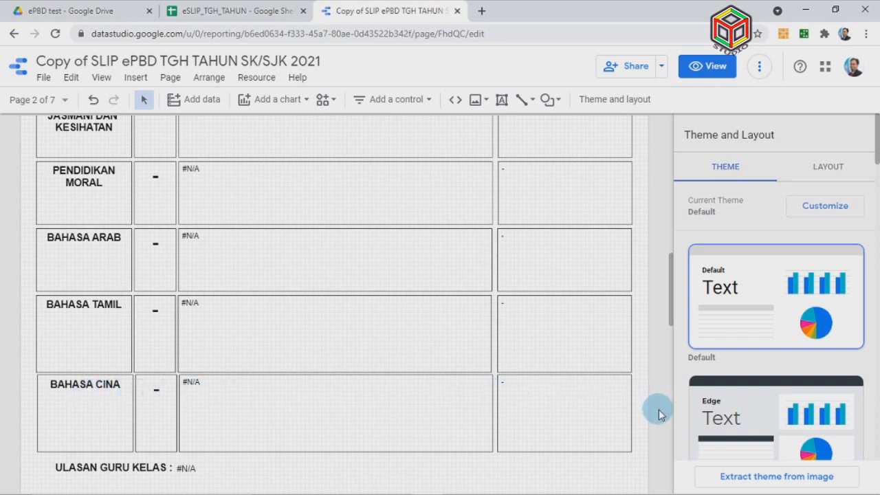
left_click_drag(641, 412, 642, 412)
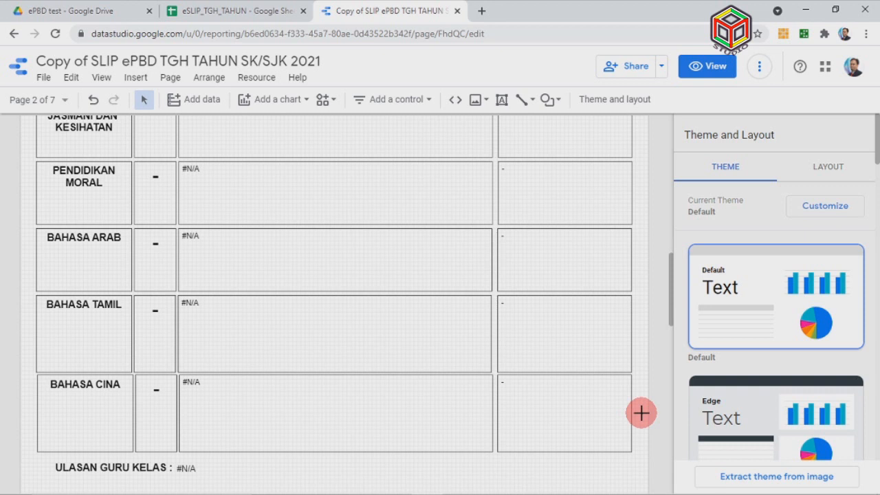
left_click_drag(641, 412, 24, 402)
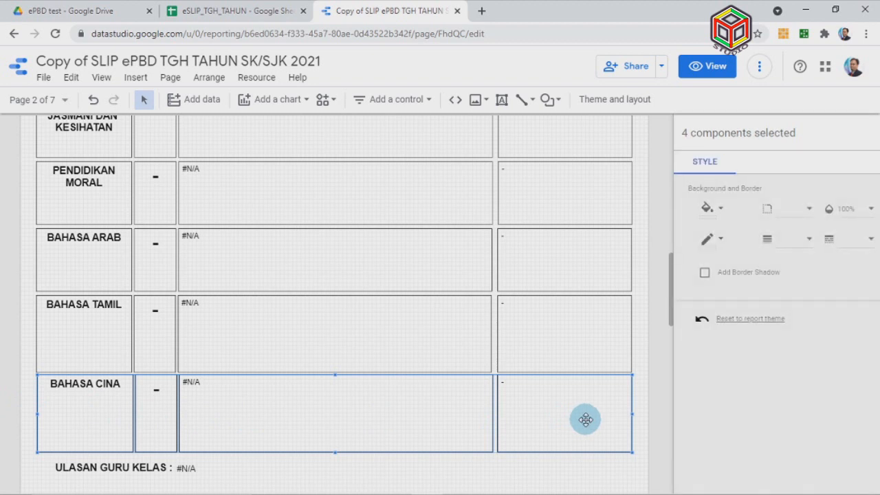
key("Delete")
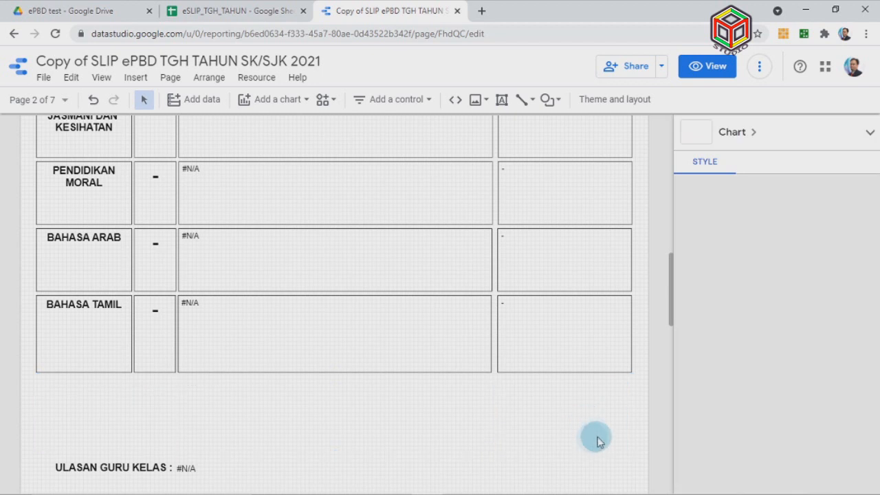
Select the Ulasan Guru Kelas, signature and footer components and nudge them up four steps
left_click(303, 406)
scroll(604, 409, "down", 3)
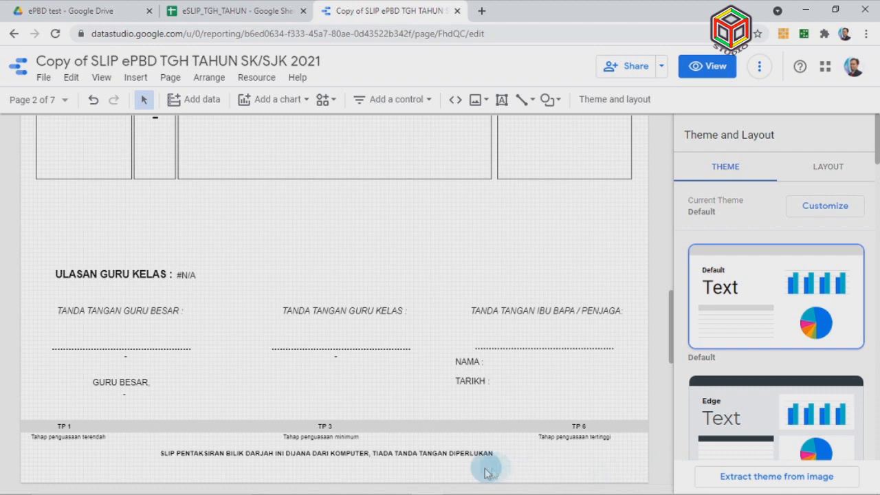
left_click(663, 474)
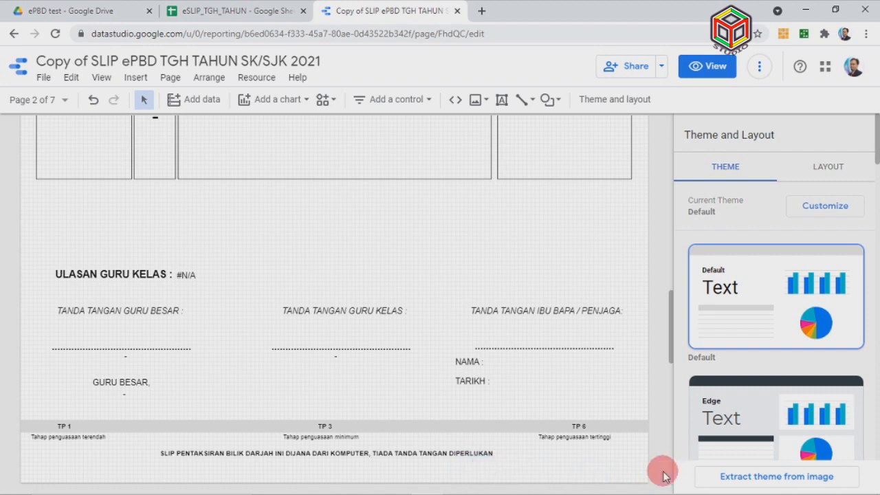
left_click(657, 468)
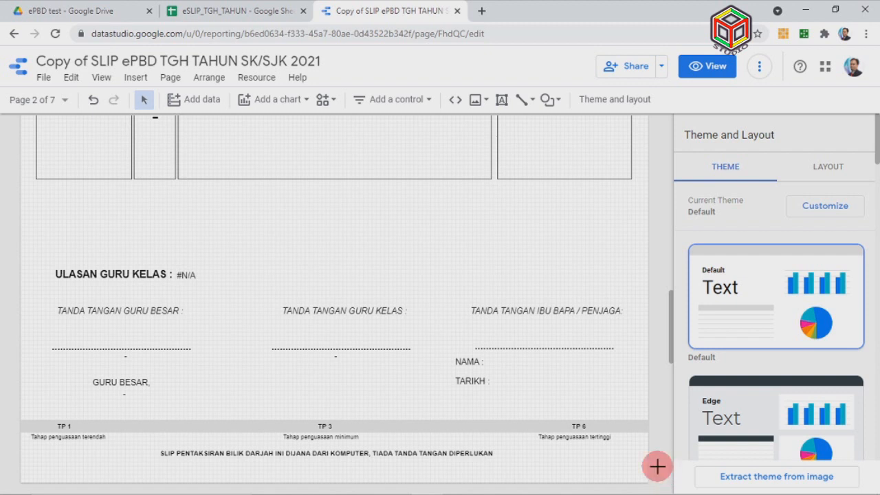
mouse_move(658, 466)
left_mouse_down()
mouse_move(294, 434)
mouse_move(17, 396)
mouse_move(8, 367)
mouse_move(12, 263)
left_mouse_up()
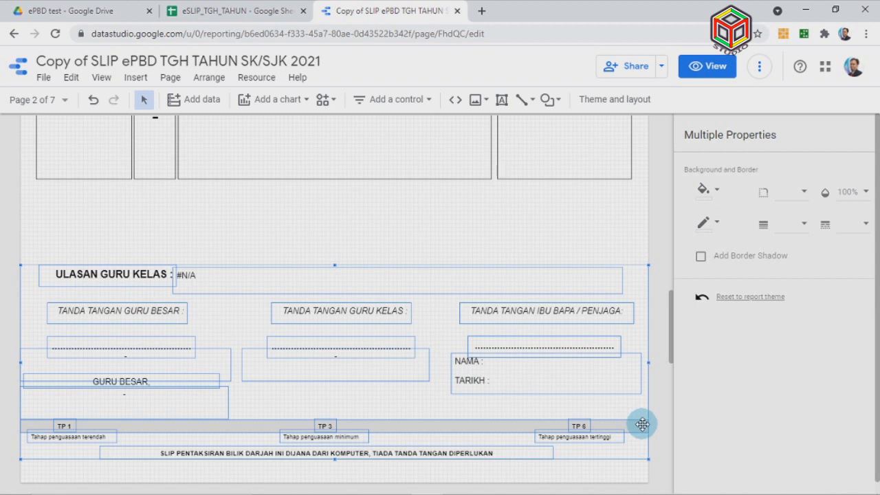
key("Up")
key("Up")
key("Up")
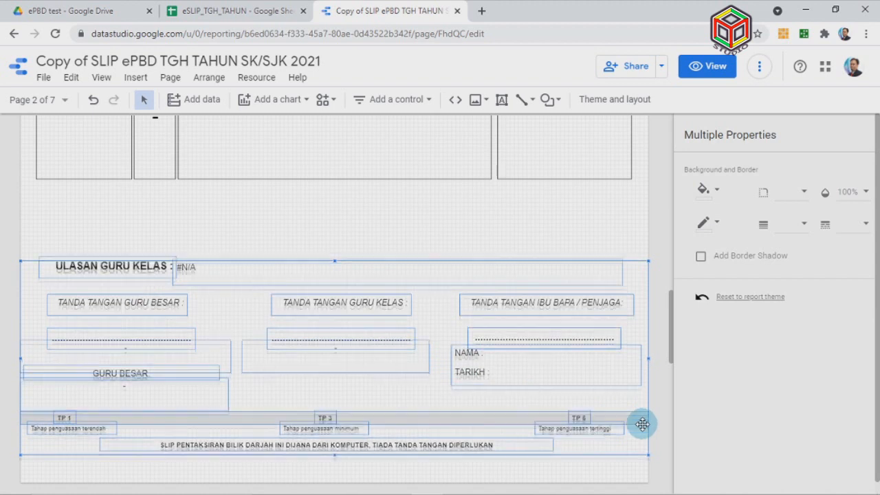
key("Up")
key("Up")
key("Up")
key("Up")
key("Up")
key("Up")
key("Up")
key("Up")
key("Up")
key("Up")
key("Up")
key("Up")
key("Up")
key("Up")
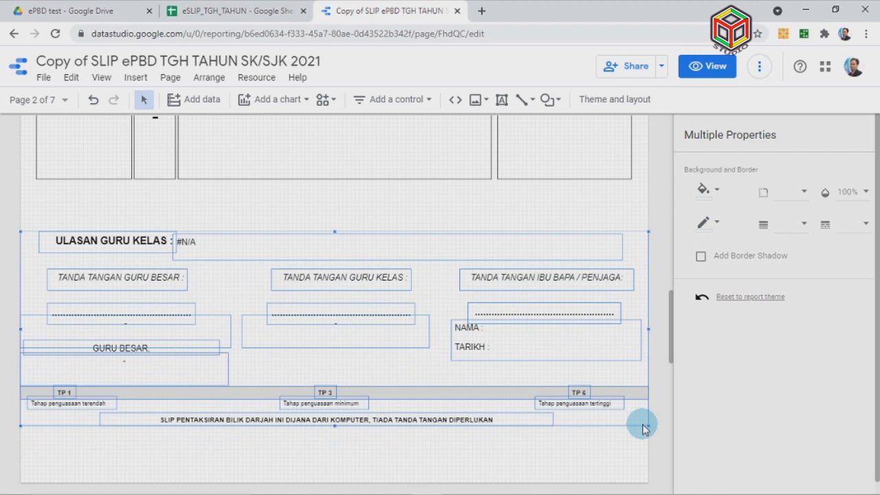
key("Up")
key("Up")
key("Up")
key("Up")
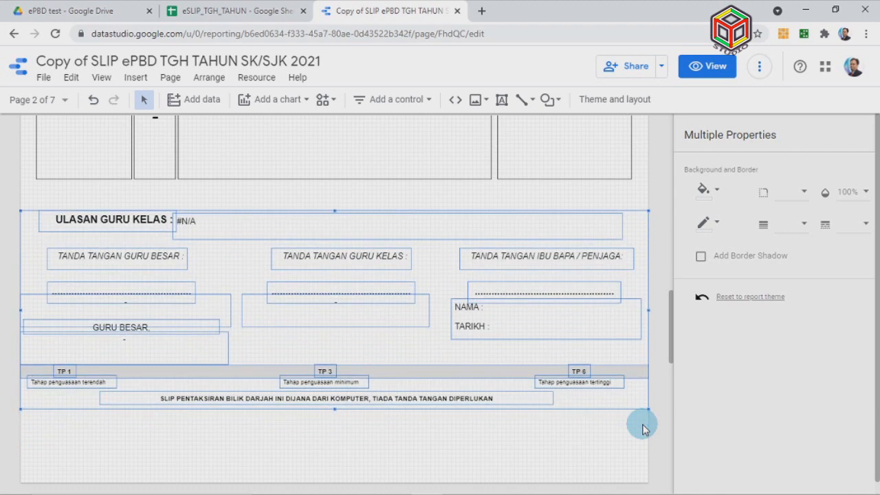
key("Up")
key("Up")
key("Up")
key("Up")
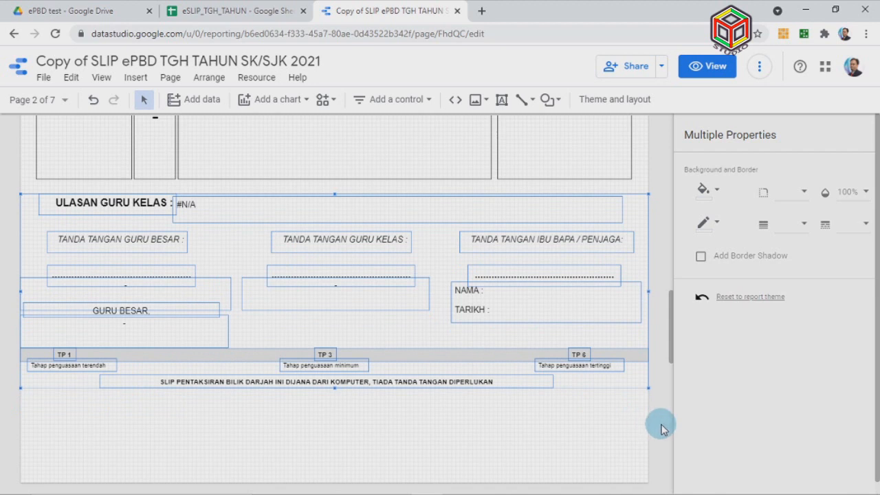
left_click(661, 429)
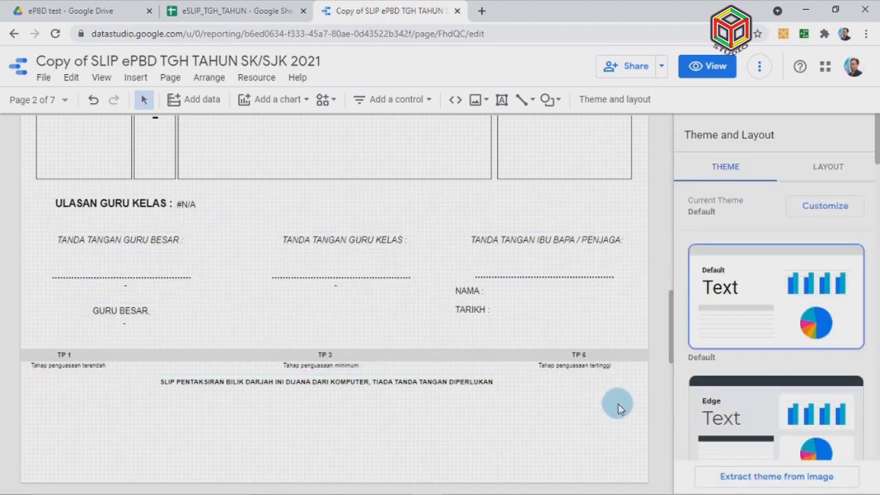
scroll(414, 396, "up", 5)
Go to the TAHUN 2 page, page 3 of 7
scroll(413, 397, "up", 6)
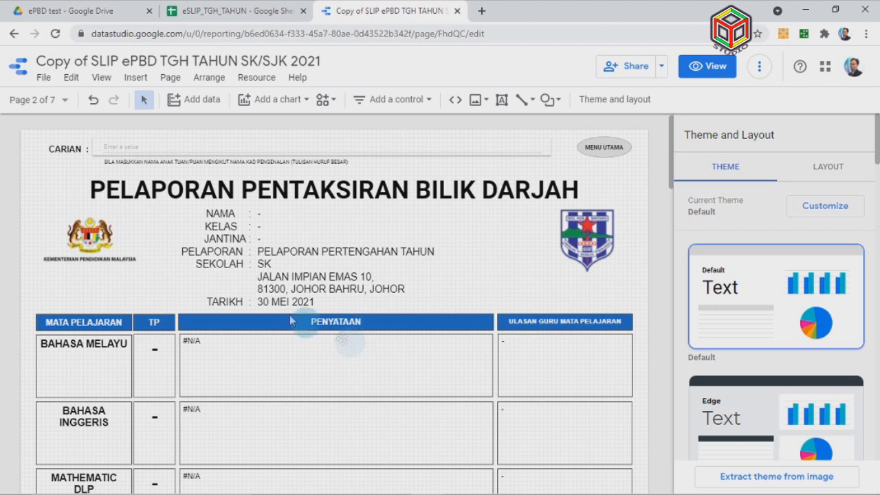
left_click(65, 101)
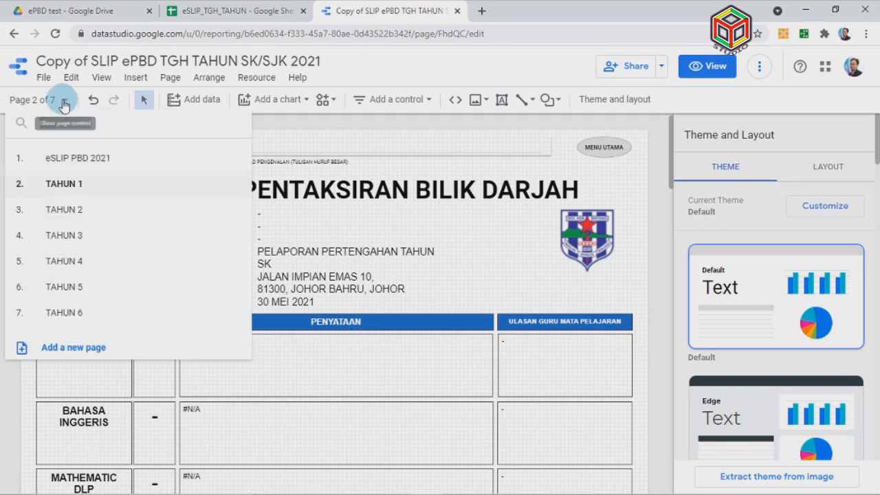
left_click(60, 214)
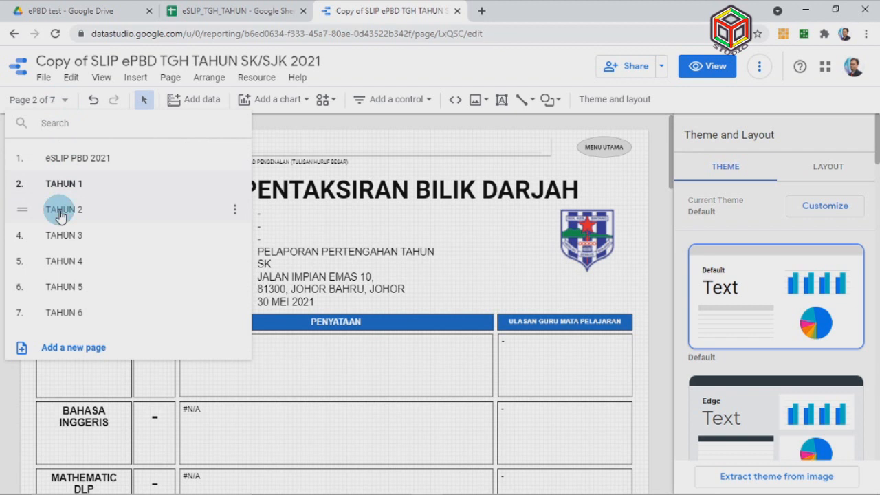
left_click(658, 271)
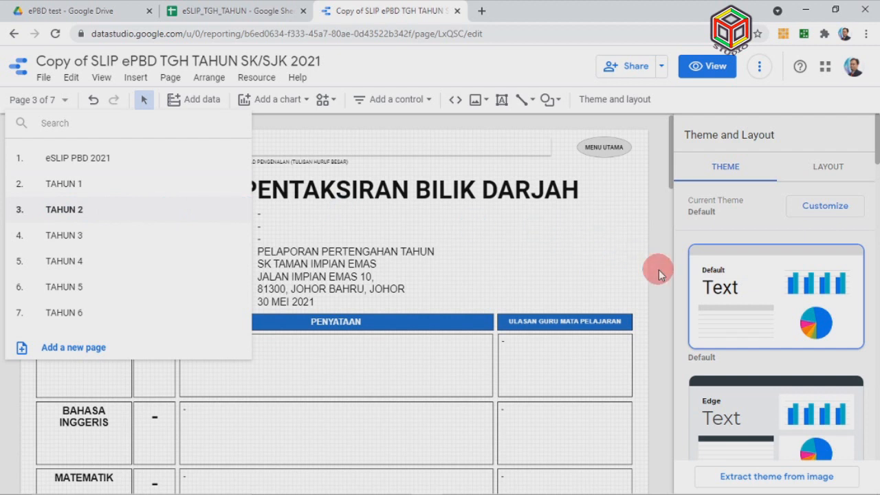
Review the TAHUN 2 crest, address line and MATEMATIK label, then go to TAHUN 3
left_click(309, 267)
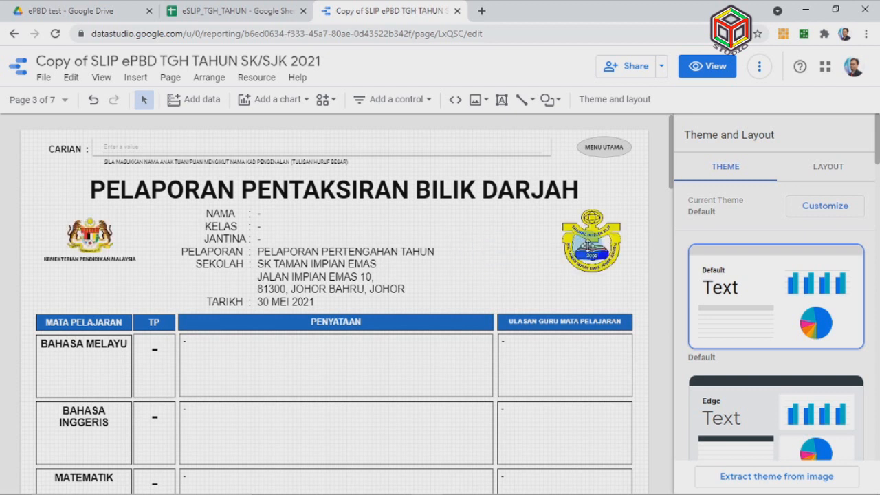
left_click(586, 246)
left_click(340, 289)
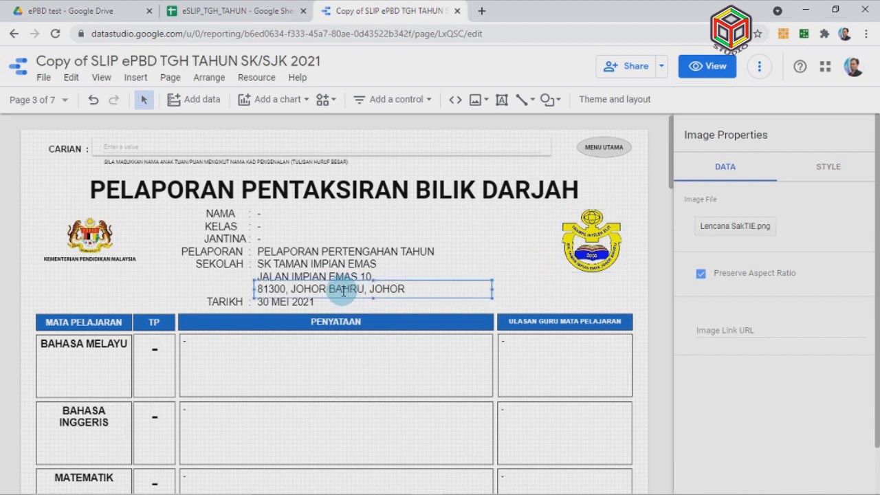
scroll(350, 314, "down", 2)
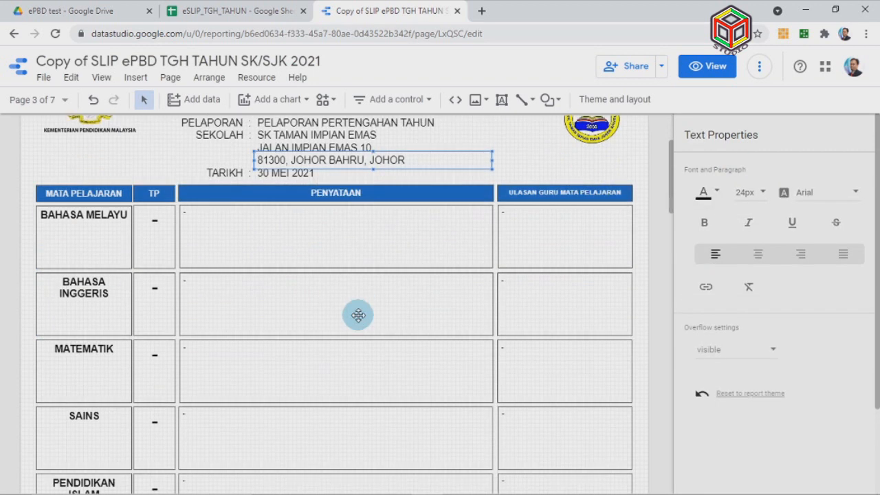
left_click(107, 365)
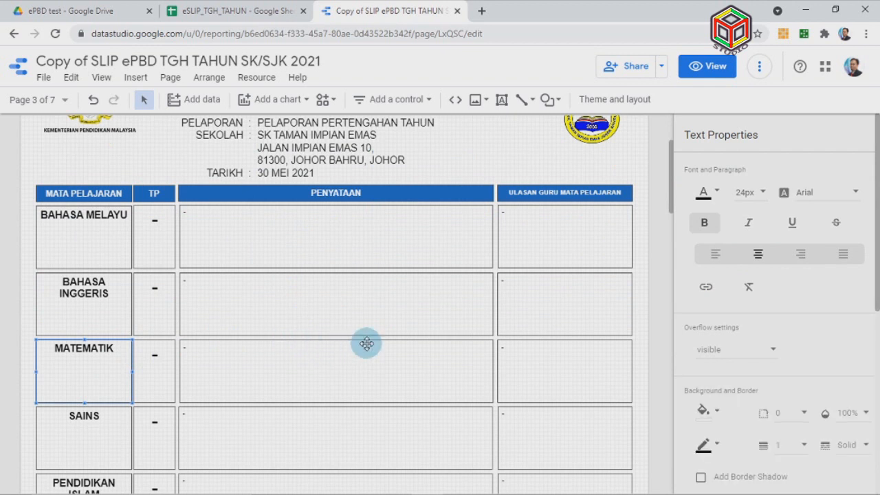
scroll(366, 343, "down", 10)
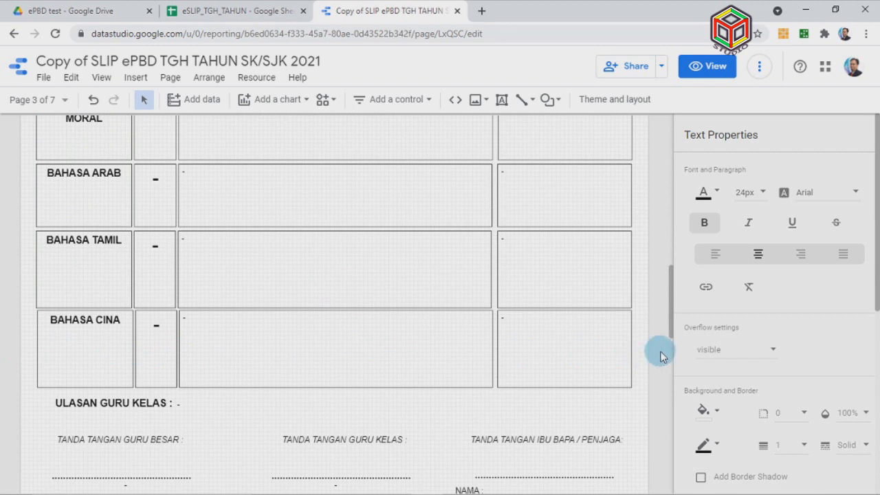
scroll(657, 357, "down", 3)
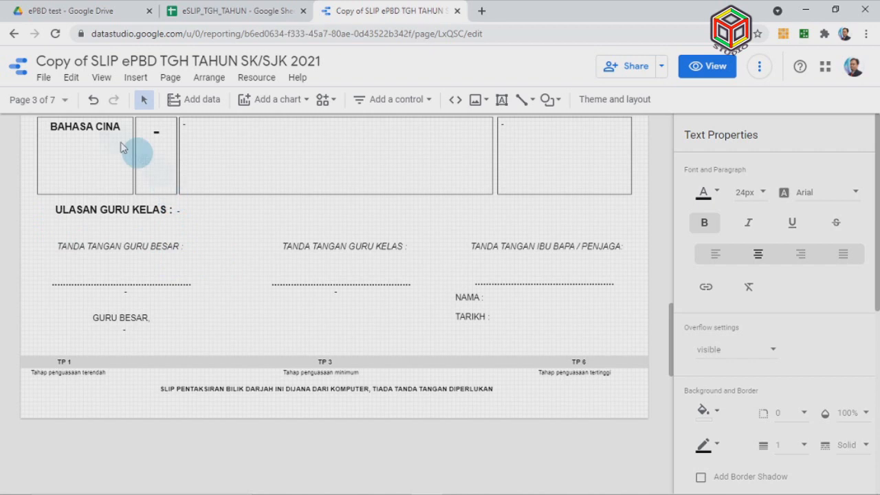
left_click(57, 103)
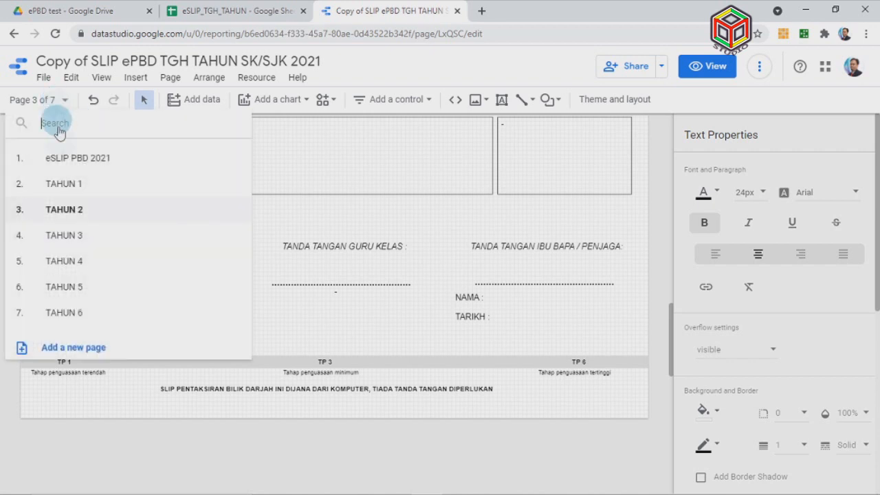
left_click(62, 238)
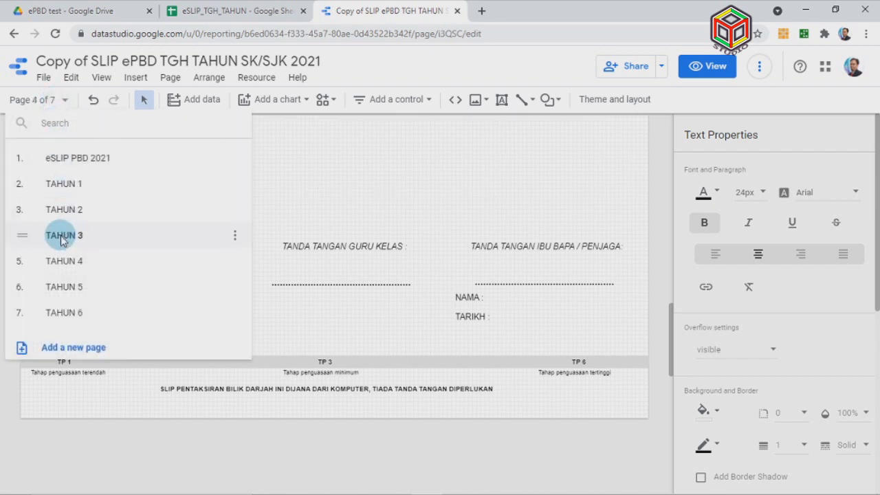
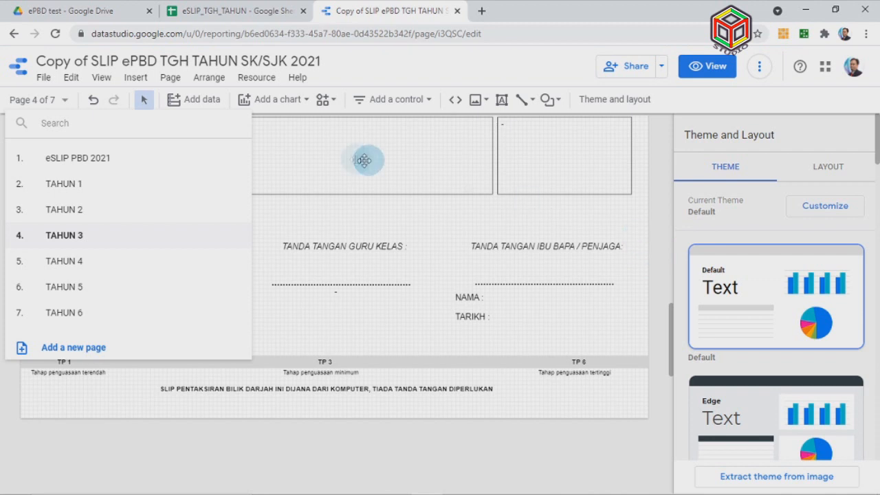
Switch to the TAHUN 4 page, page 5 of 7, from the report's page list
left_click(657, 257)
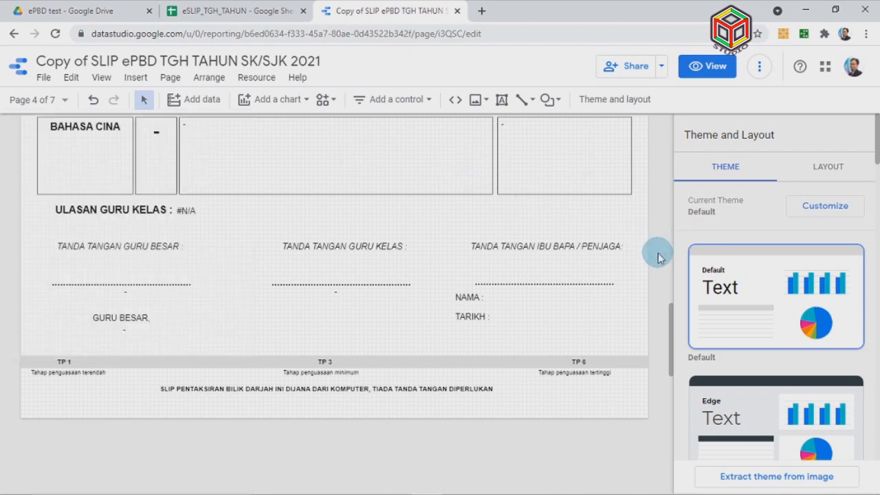
scroll(385, 236, "up", 2)
scroll(126, 248, "up", 12)
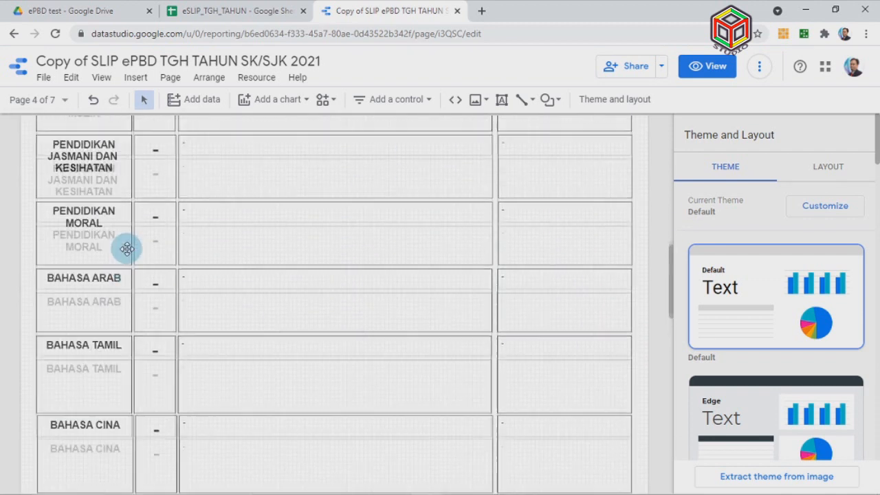
scroll(126, 249, "down", 12)
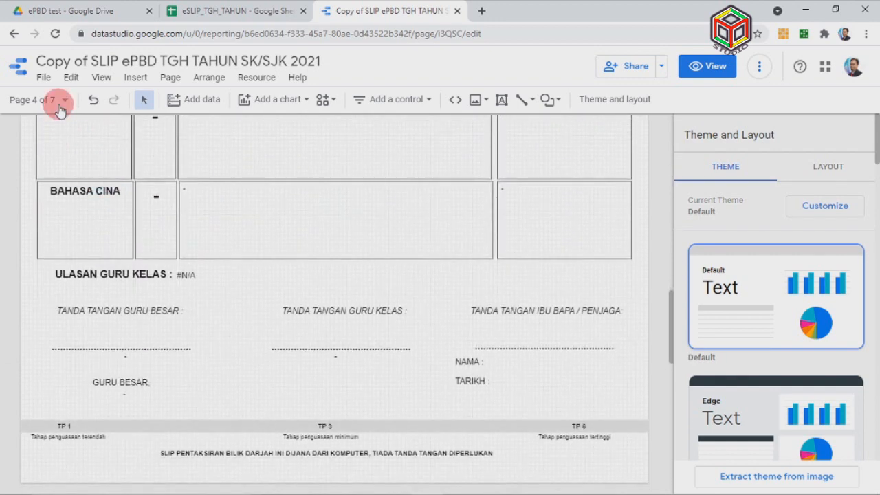
left_click(61, 109)
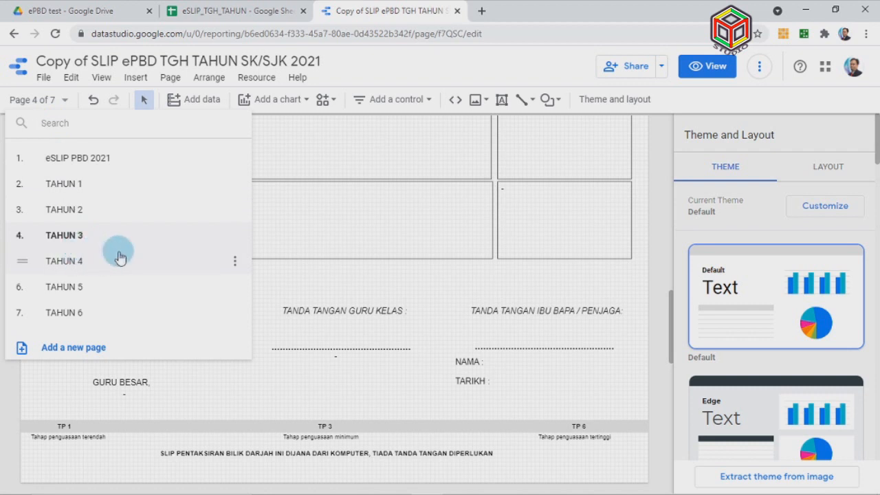
left_click(123, 262)
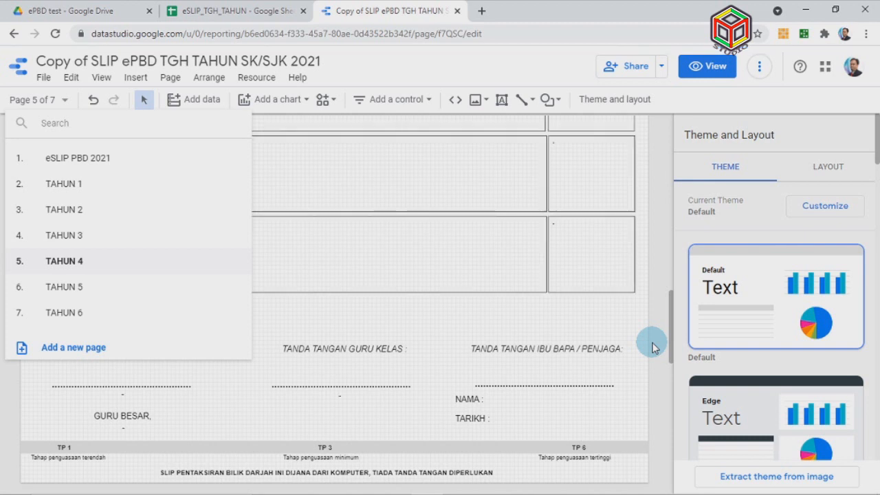
left_click(653, 347)
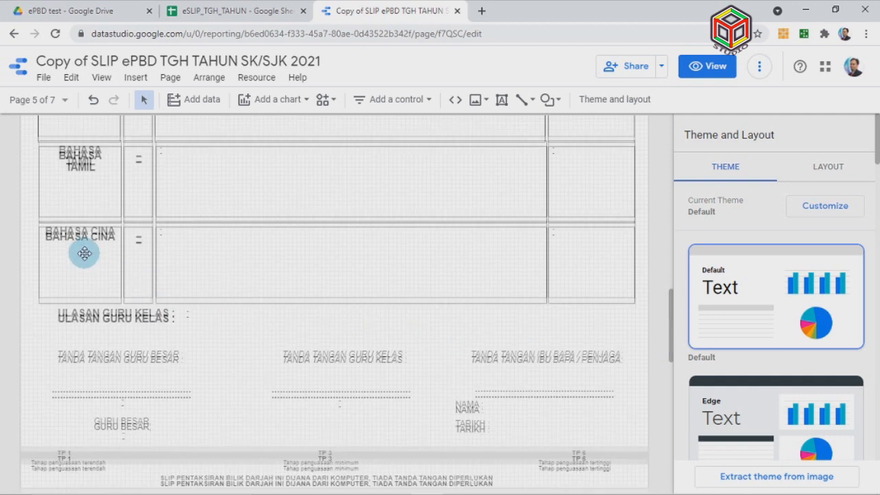
scroll(80, 251, "up", 2)
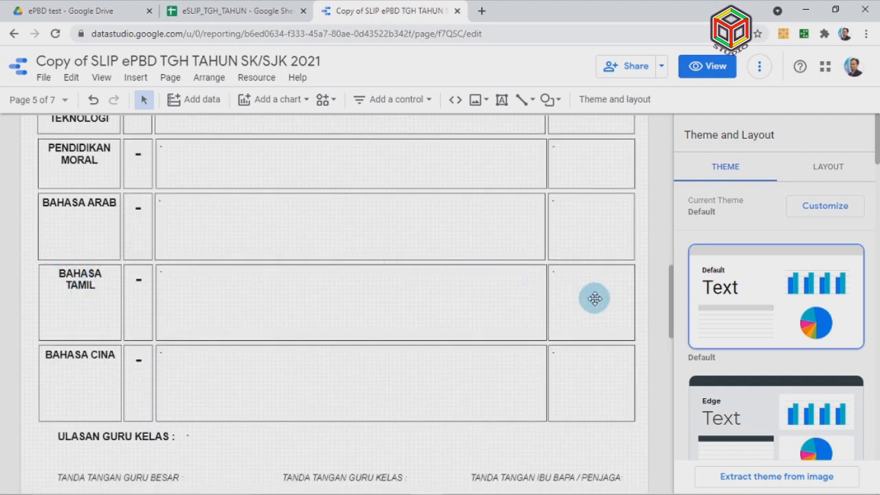
scroll(583, 301, "up", 2)
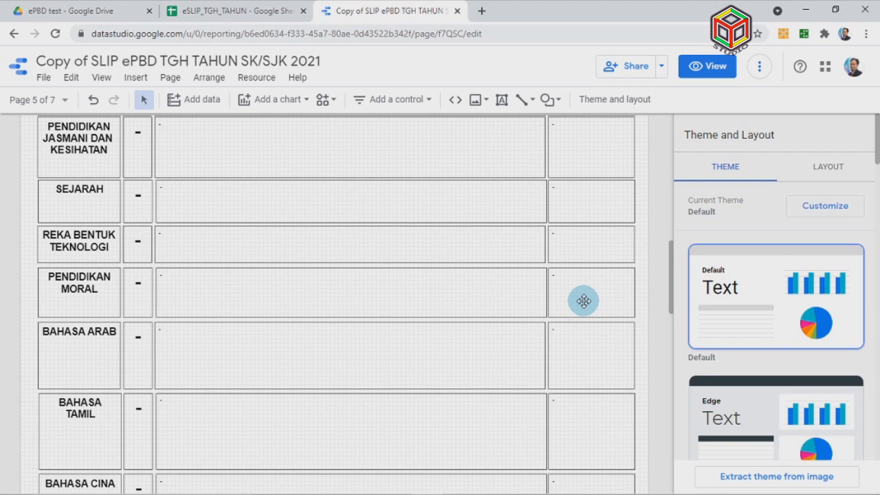
scroll(572, 306, "down", 2)
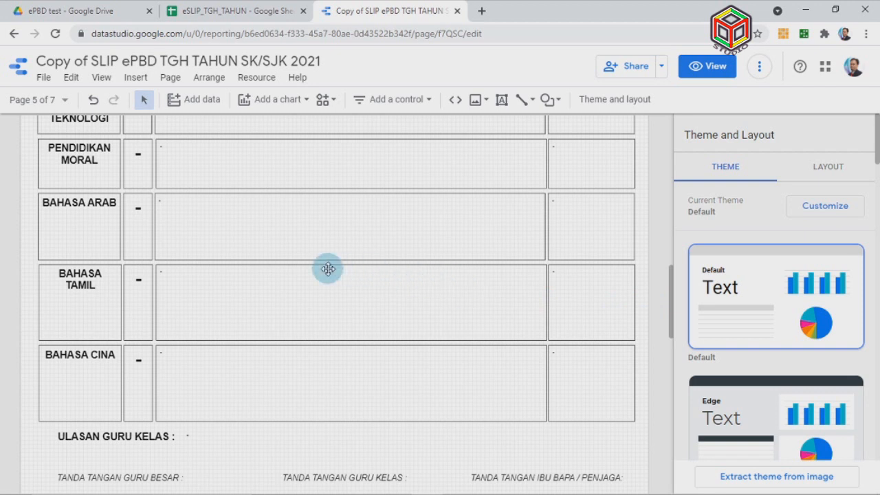
scroll(328, 268, "up", 2)
scroll(328, 268, "up", 4)
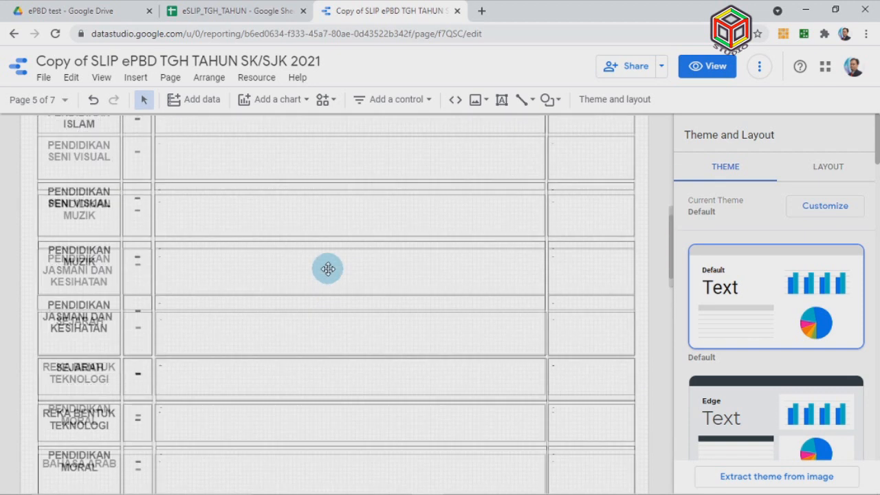
scroll(335, 269, "up", 4)
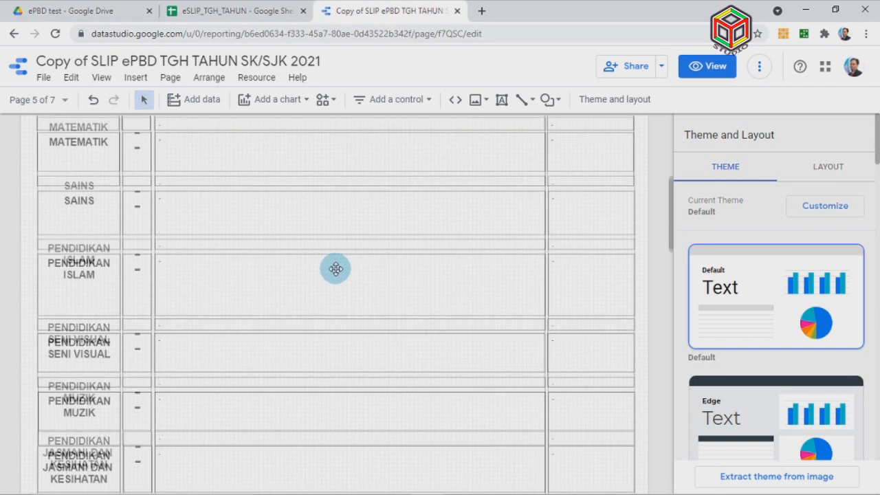
scroll(335, 269, "down", 3)
scroll(336, 268, "down", 6)
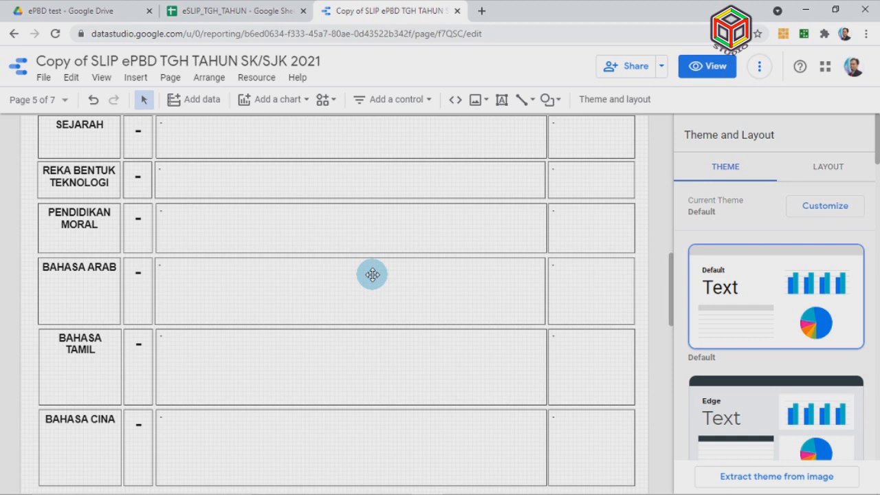
scroll(372, 274, "down", 2)
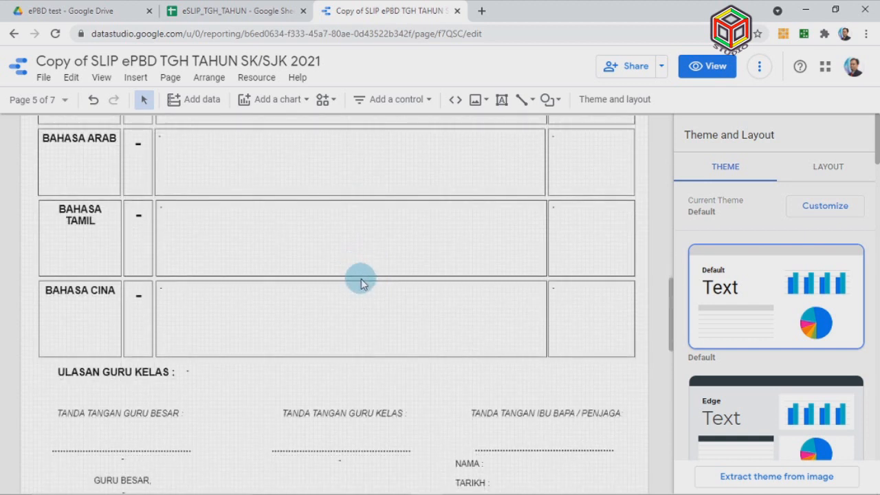
scroll(372, 281, "down", 1)
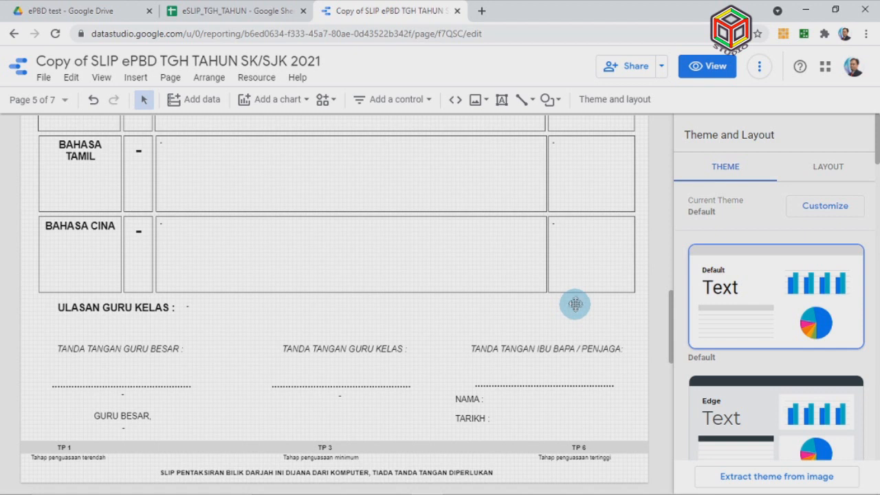
left_click(64, 105)
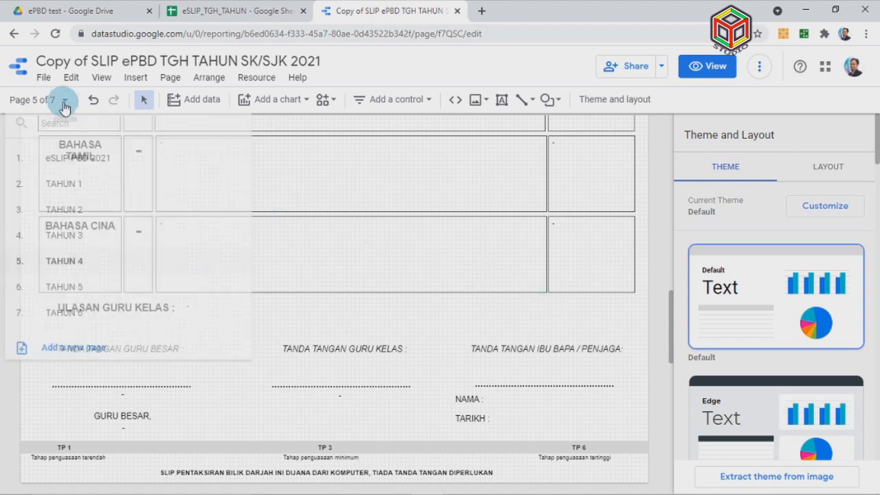
left_click(96, 314)
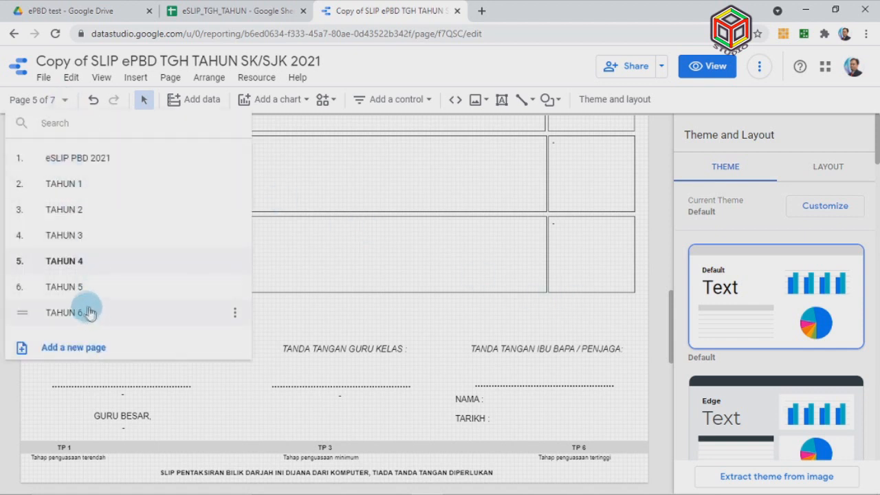
Go to TAHUN 6, page 7 of 7, scroll to its header and select the school logo
left_click(135, 300)
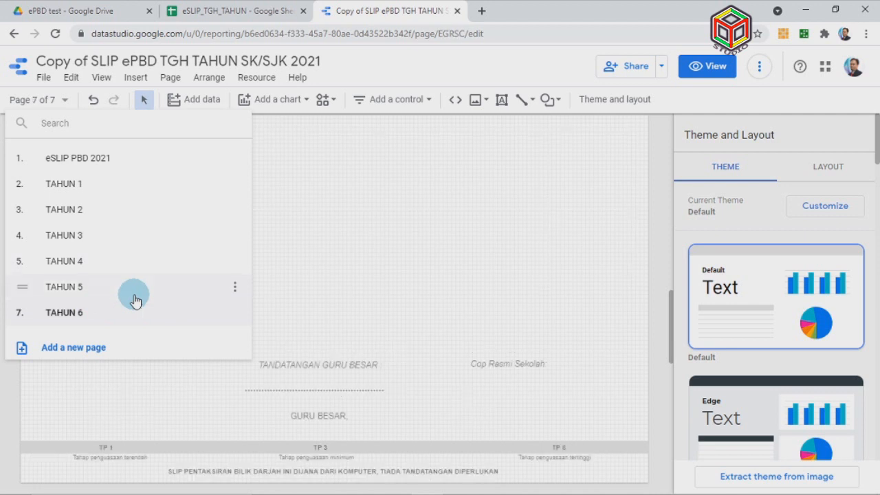
left_click(656, 331)
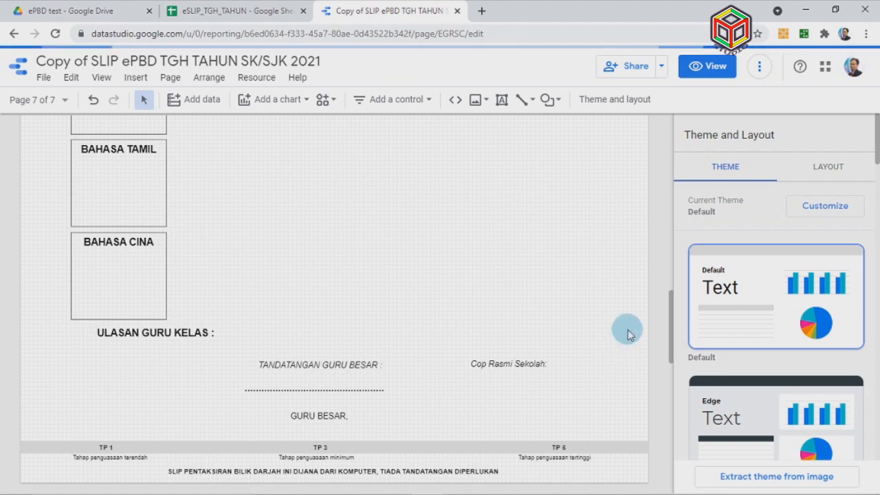
scroll(592, 328, "up", 4)
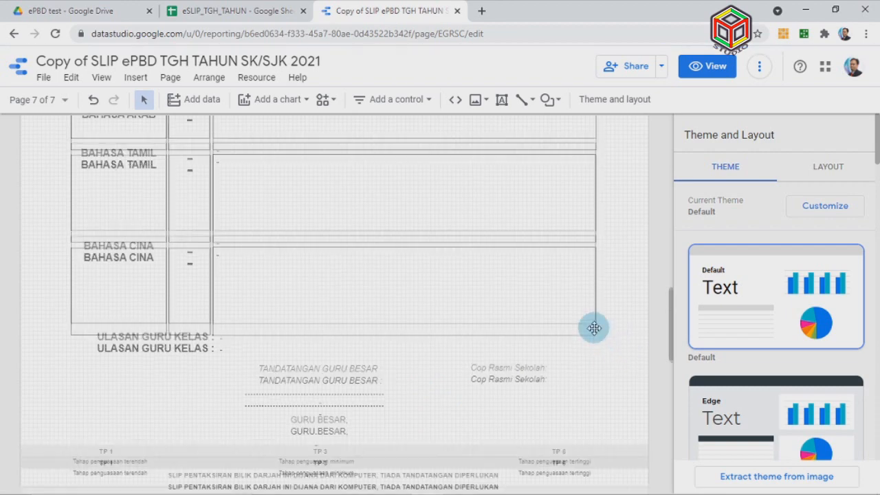
scroll(592, 327, "up", 8)
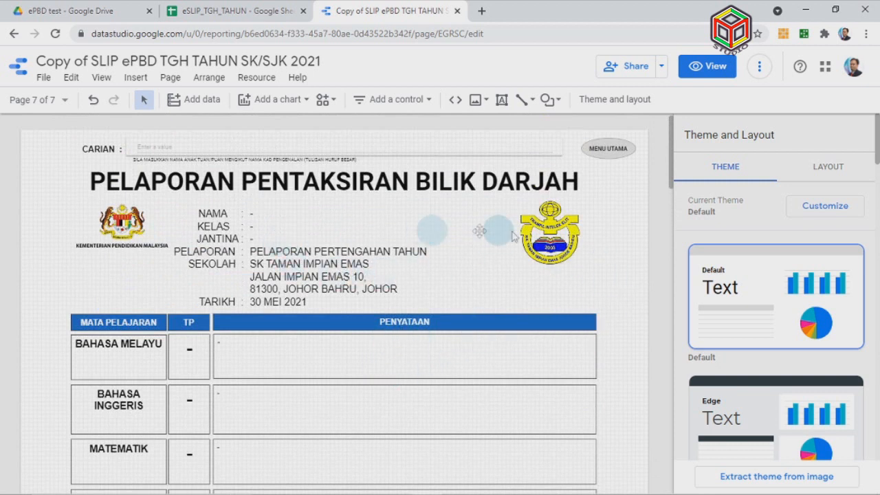
left_click(549, 233)
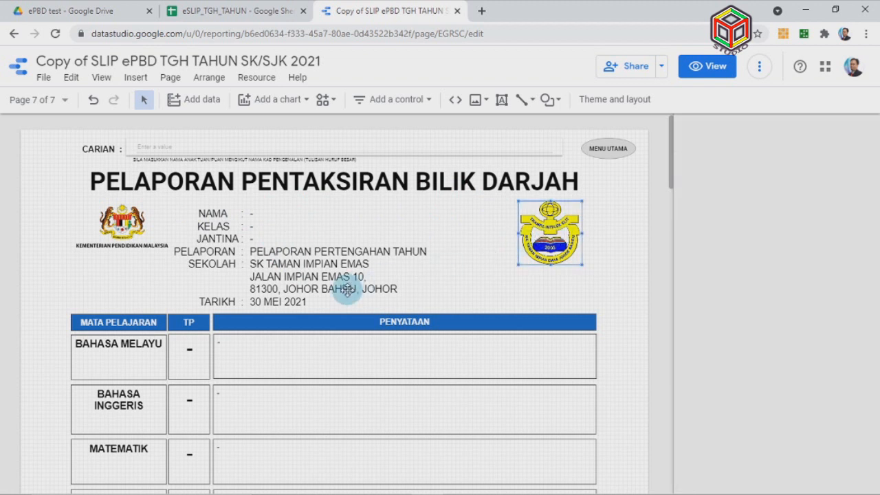
left_click(459, 145)
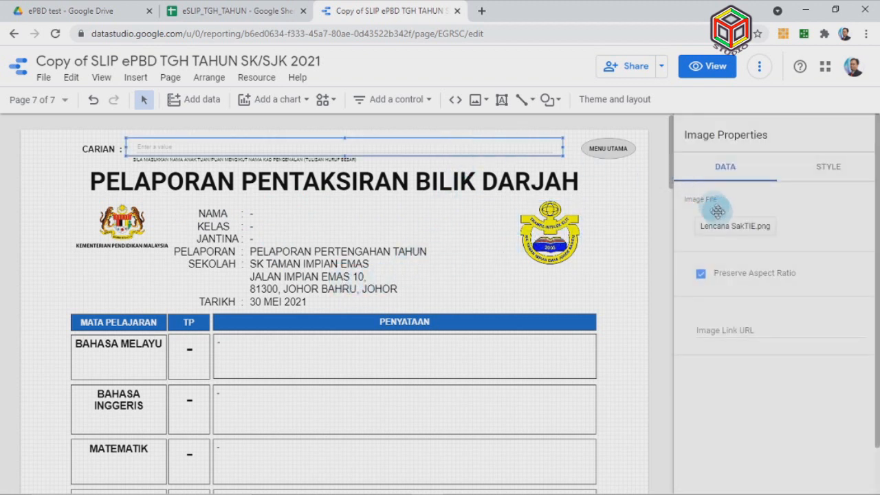
left_click(338, 151)
left_click(730, 209)
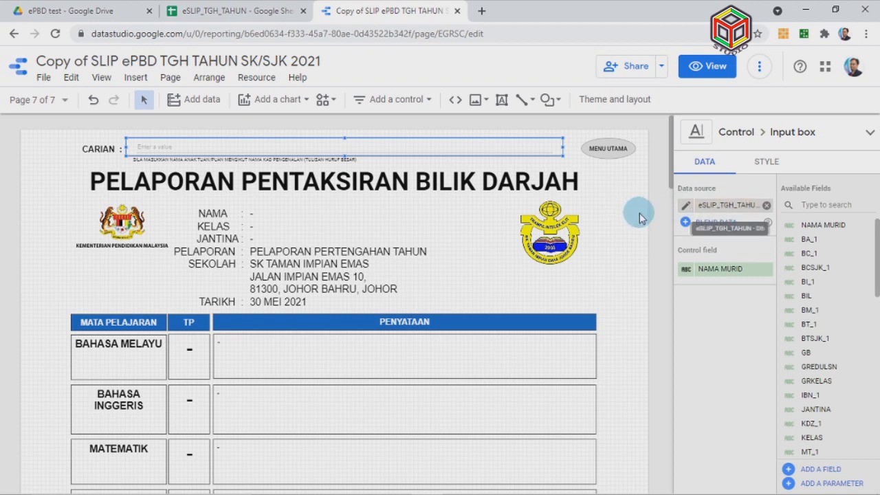
left_click(732, 280)
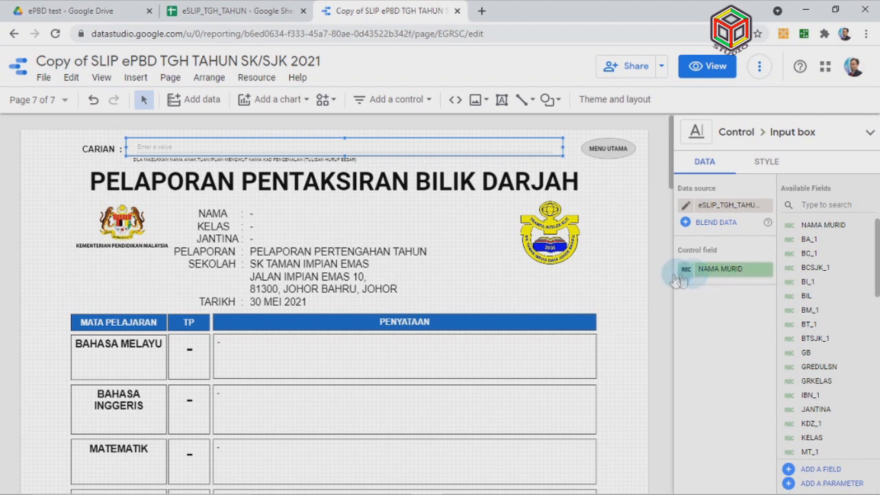
left_click(634, 283)
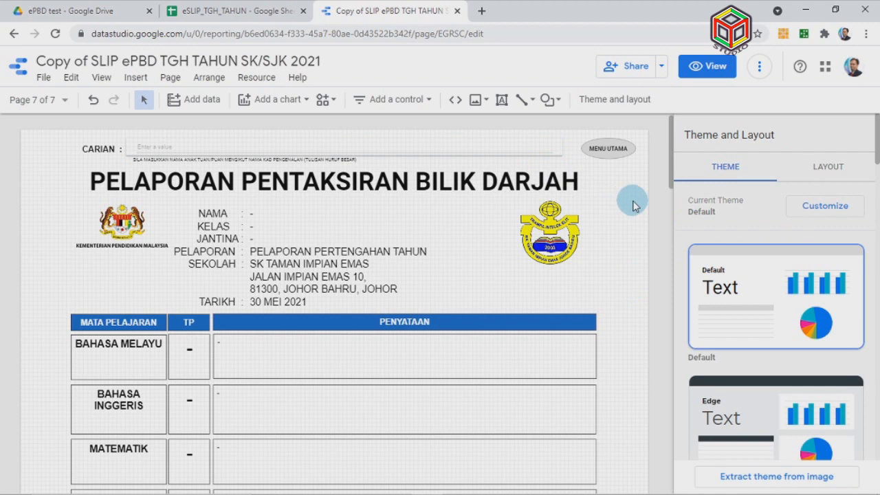
Set the report's link sharing to 'Anyone with the link can view'
left_click(661, 68)
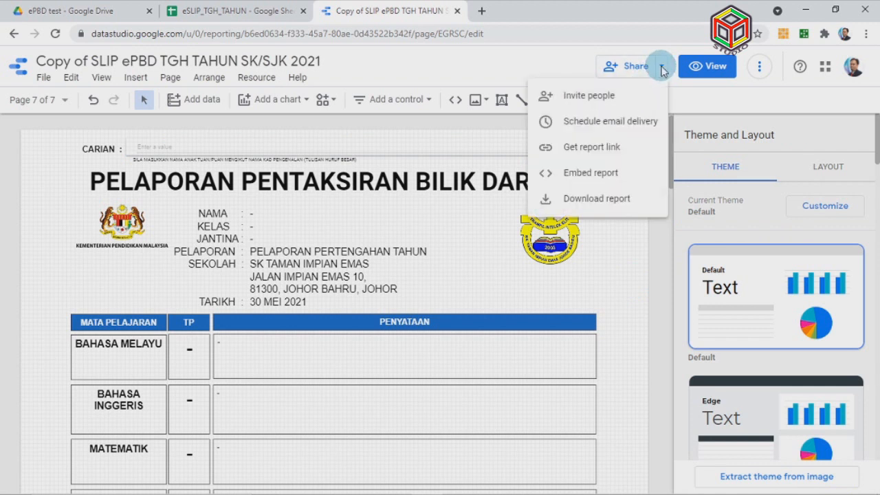
left_click(661, 69)
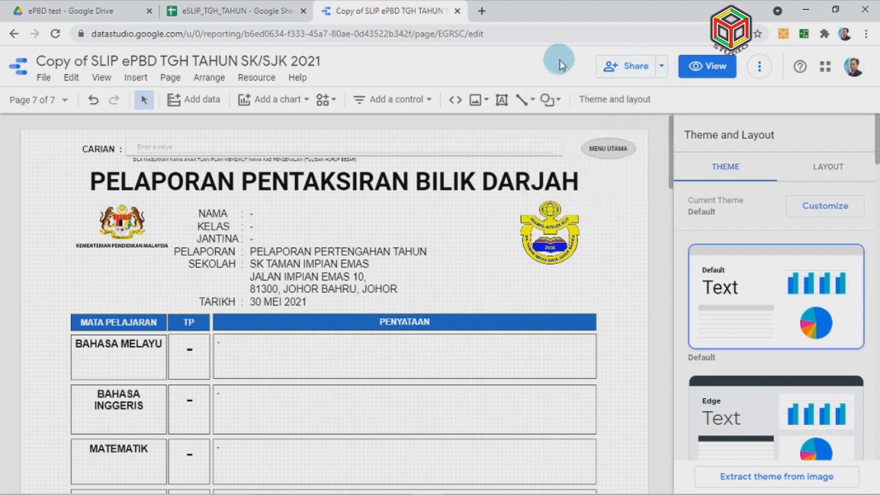
left_click(635, 72)
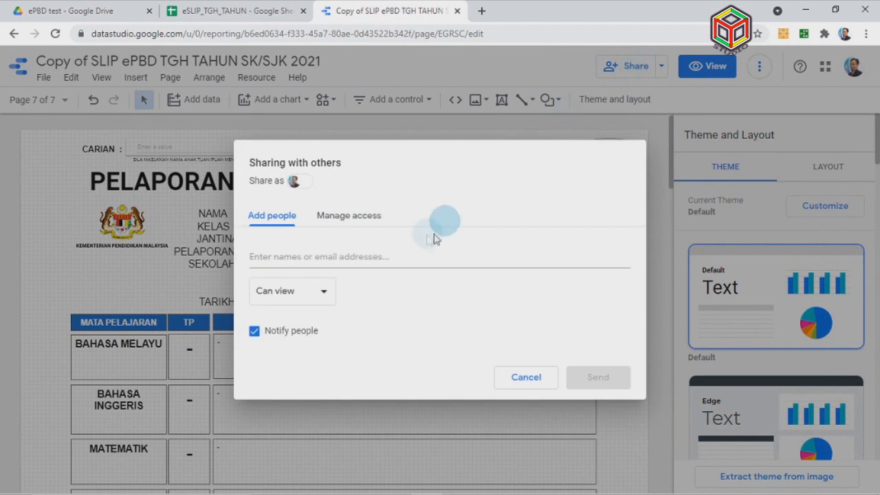
left_click(360, 221)
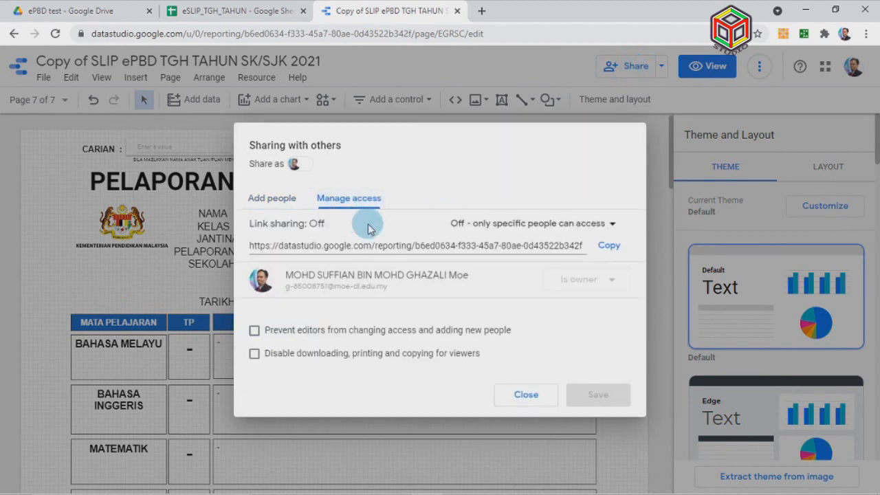
left_click(601, 225)
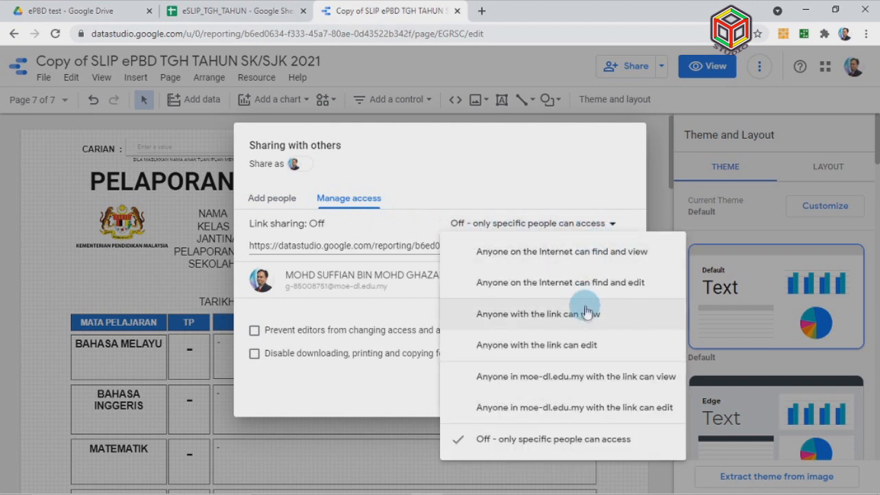
left_click(609, 315)
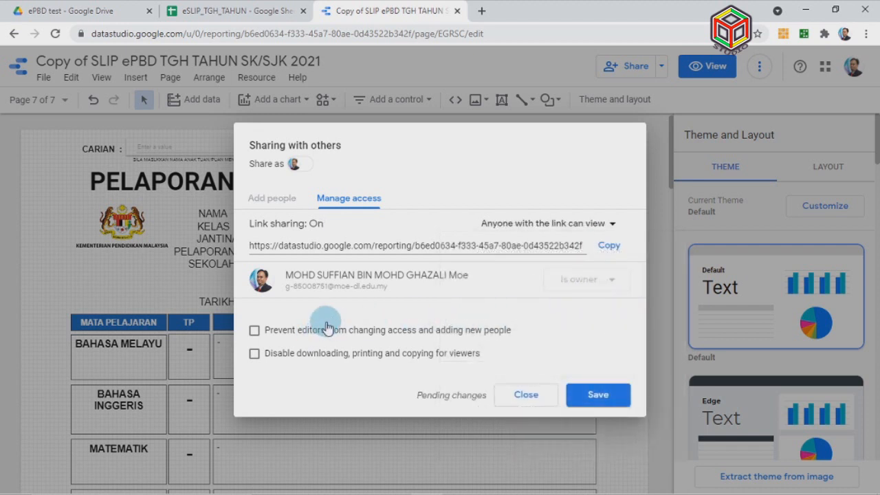
Block editor resharing and viewer downloading/printing/copying, save, and copy the report link
left_click(254, 330)
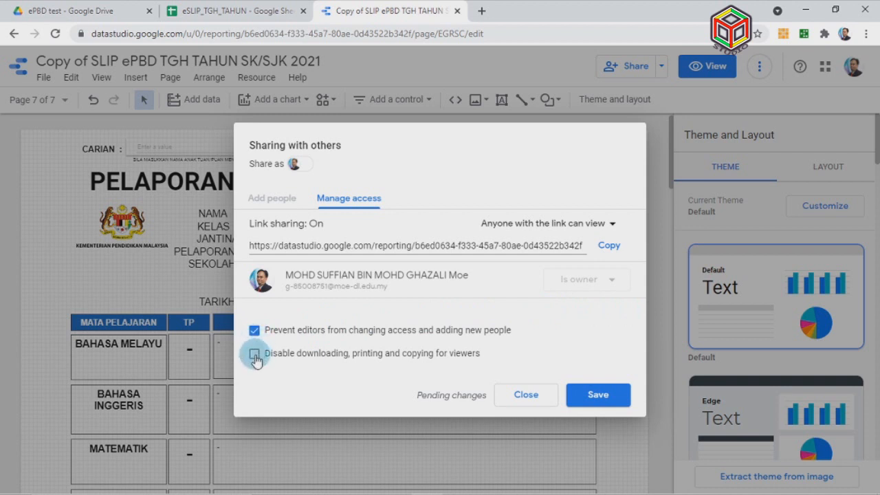
left_click(254, 355)
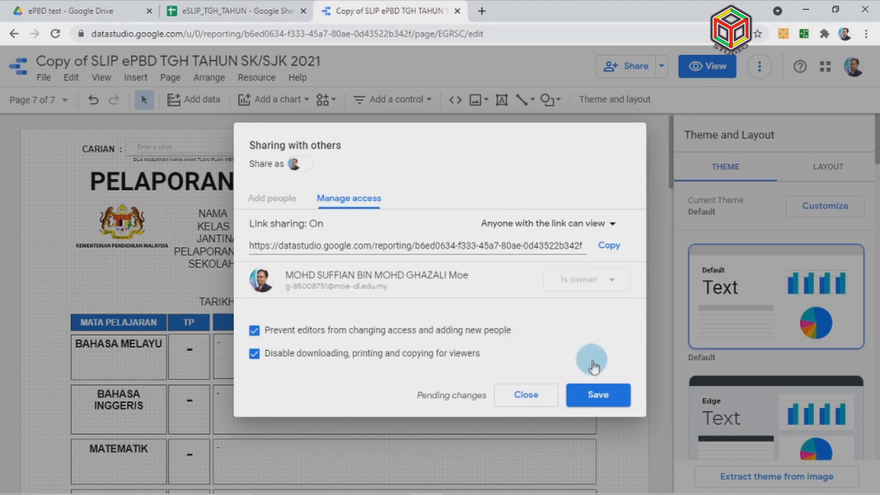
left_click(593, 404)
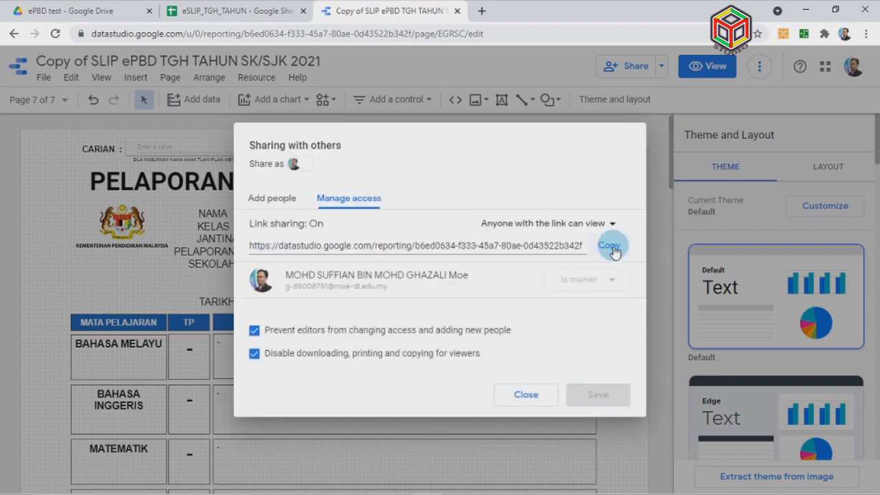
left_click(535, 404)
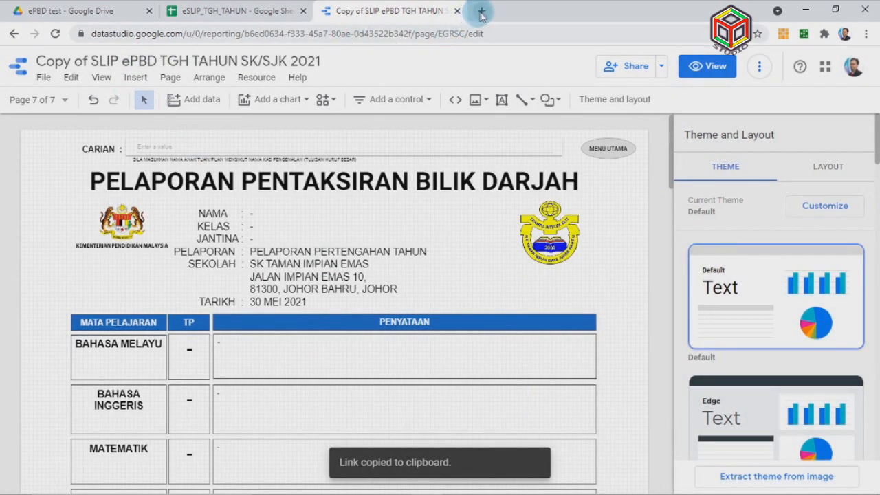
Load the copied report link in a new Chrome tab to see the SEMAKAN eSLIP PBD SKTIE 2021 cover
left_click(483, 14)
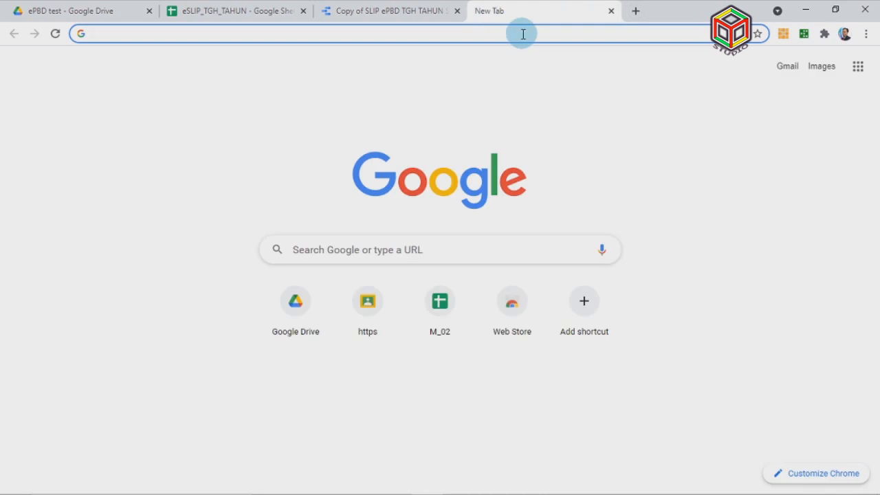
left_click(453, 35)
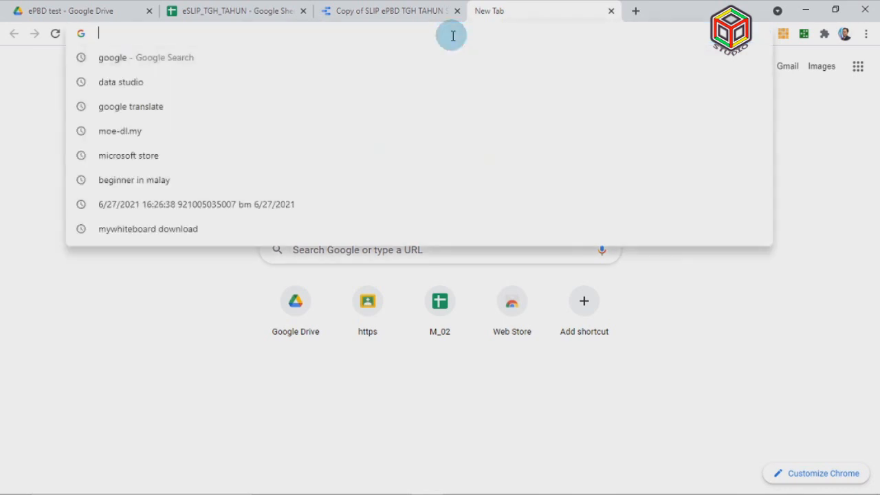
left_click(453, 36)
key("Return")
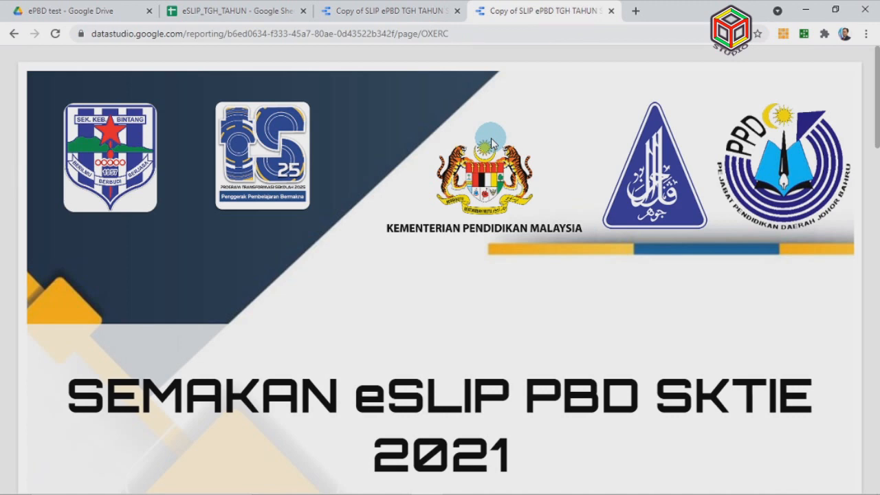
Open the TAHUN 1 page and run the CARIAN search for a student's name
scroll(541, 150, "down", 9)
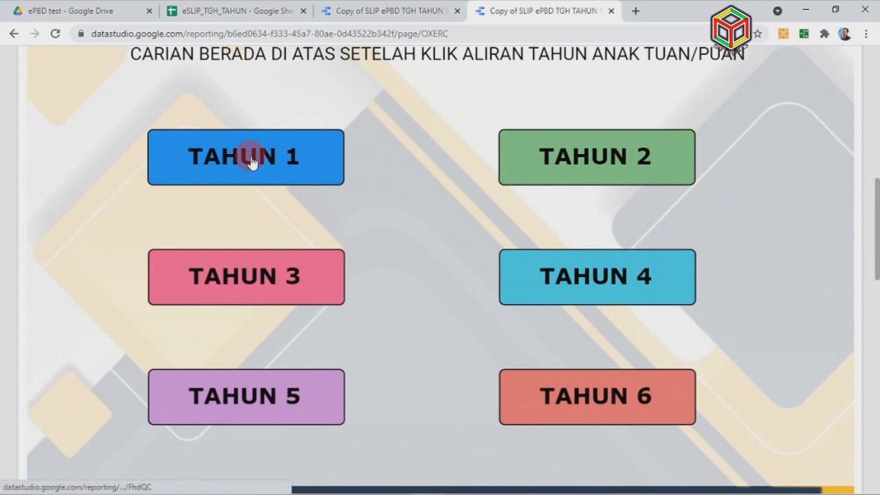
left_click(251, 161)
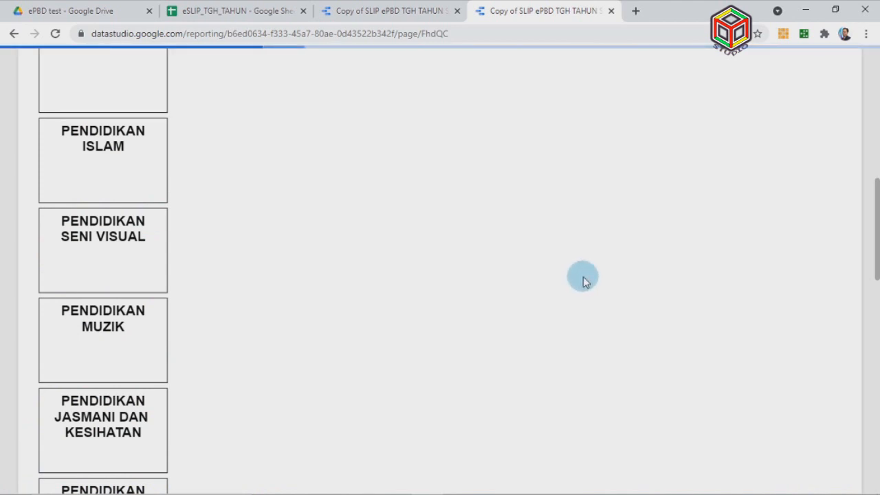
scroll(583, 276, "up", 4)
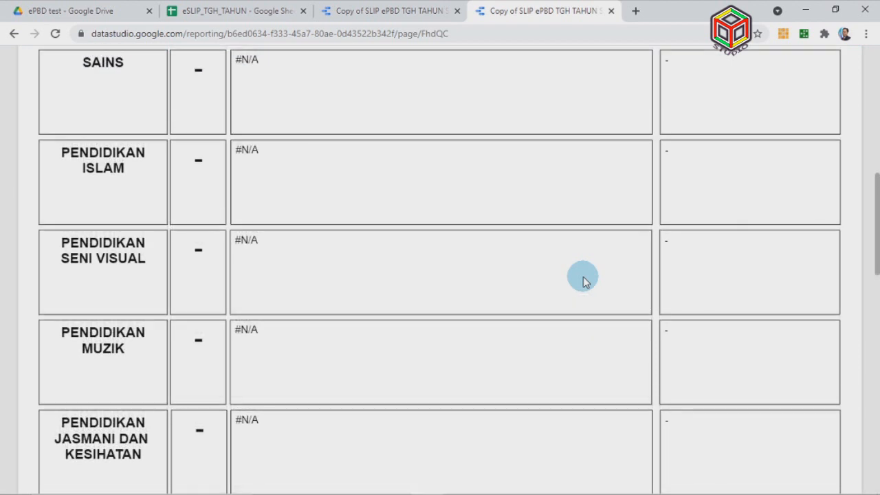
scroll(583, 282, "up", 3)
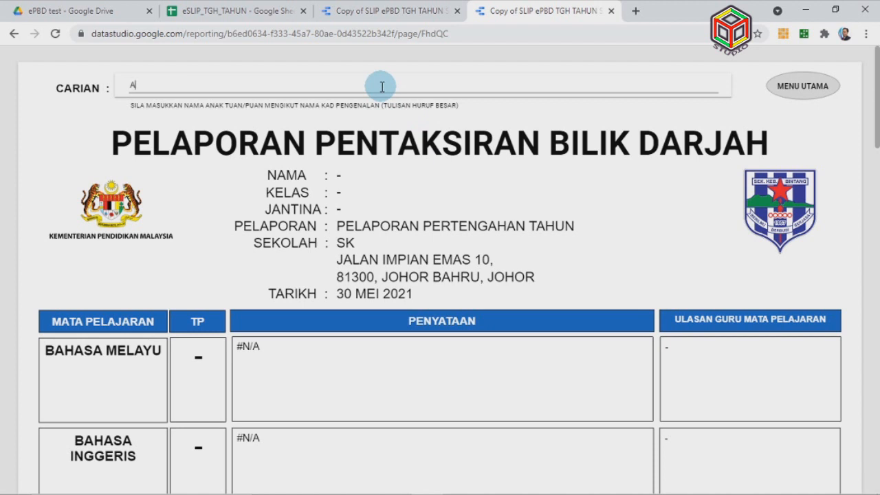
key("Return")
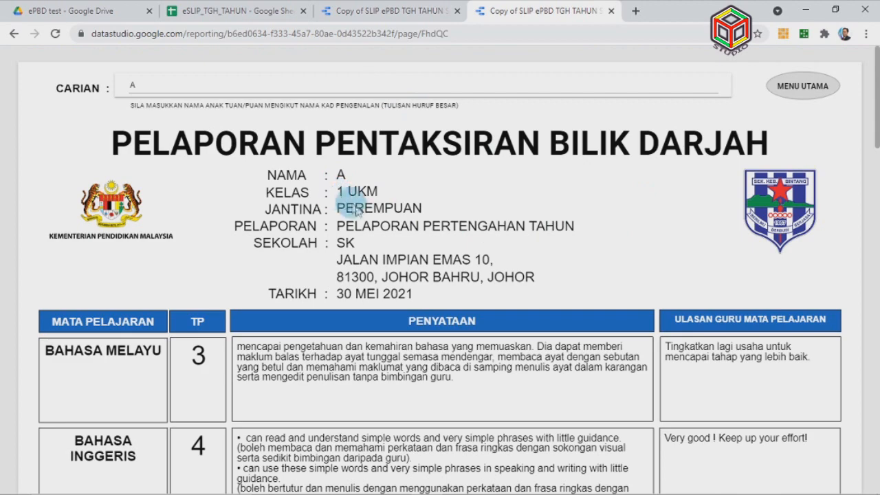
Scroll through the student's class 1 UKM slip with TP scores and teacher comments
scroll(654, 384, "down", 1)
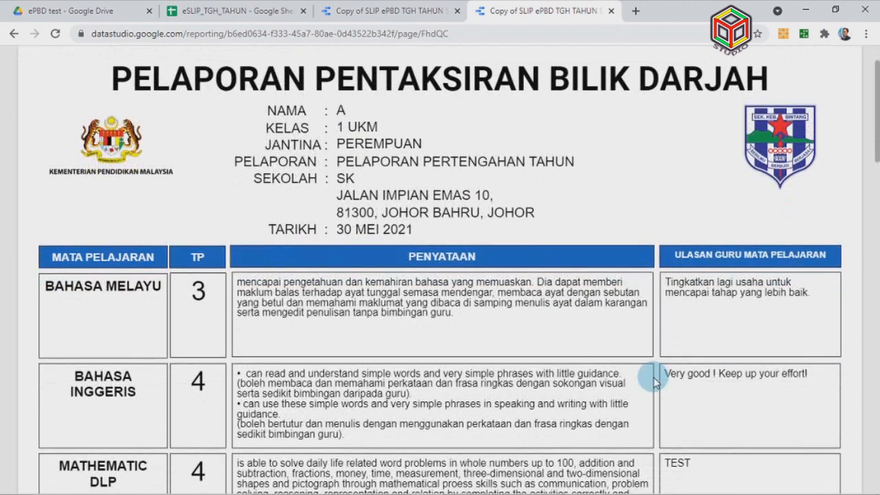
scroll(654, 384, "down", 4)
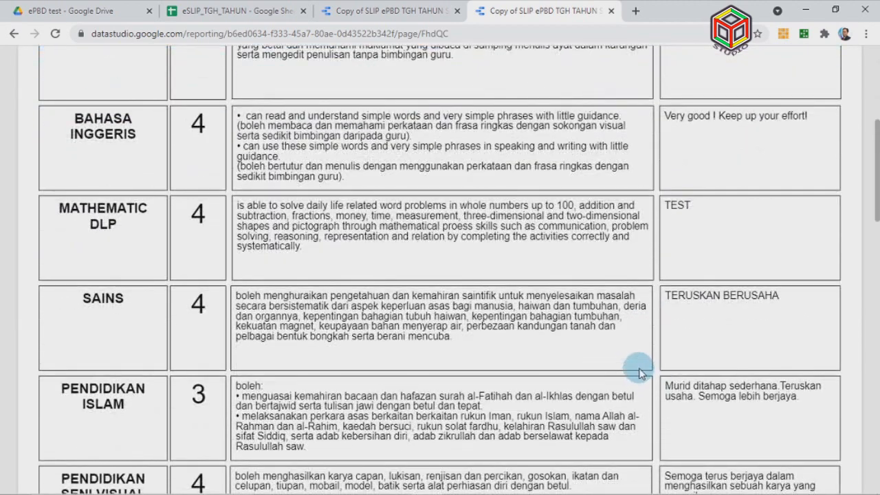
scroll(623, 370, "down", 7)
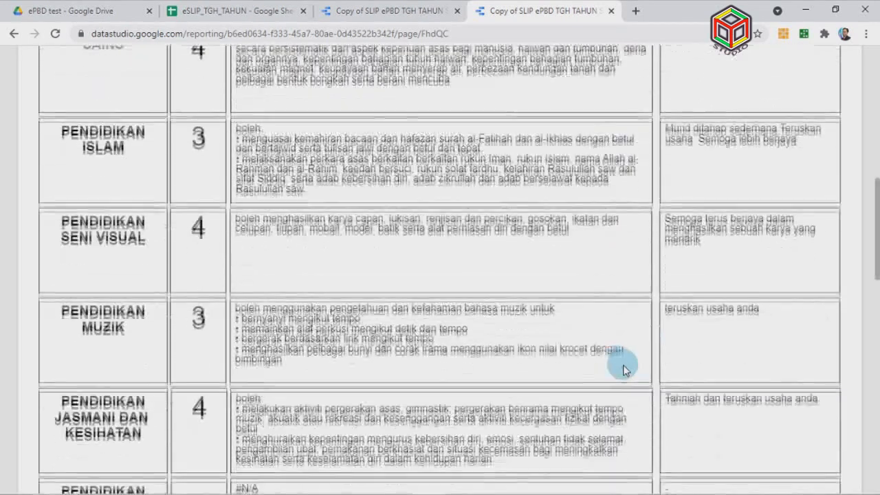
scroll(623, 370, "down", 2)
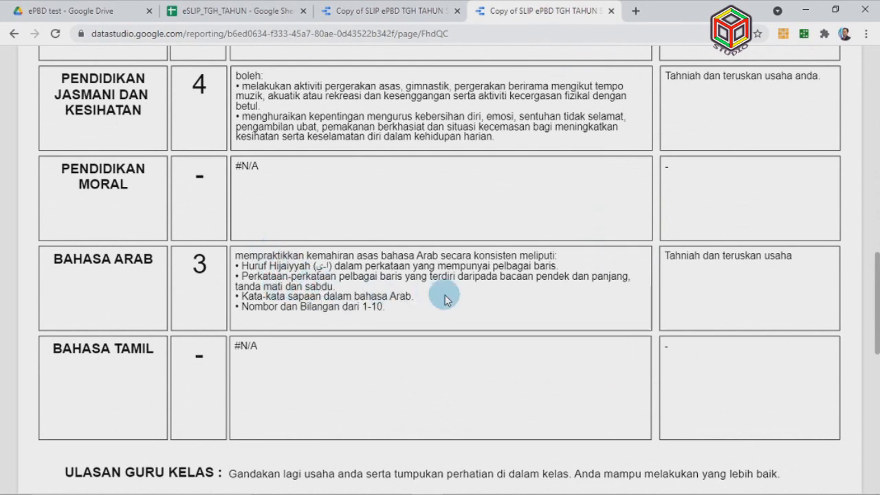
scroll(570, 318, "down", 5)
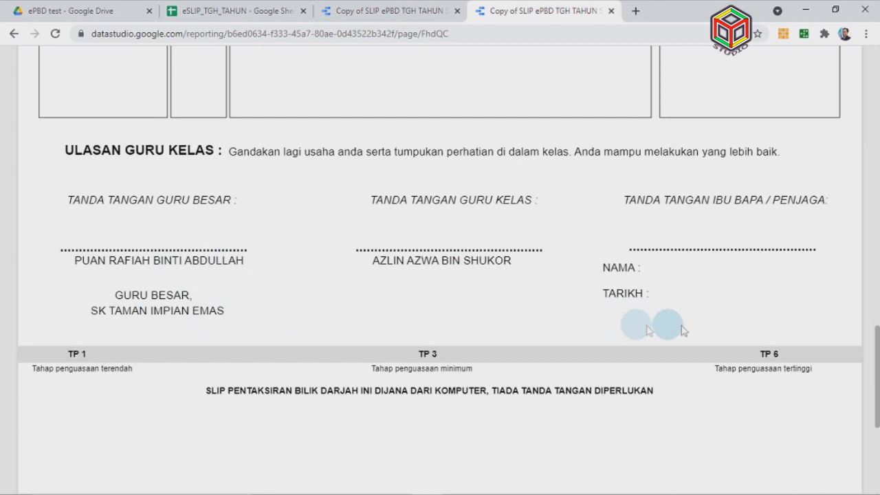
scroll(680, 323, "up", 6)
scroll(683, 330, "up", 10)
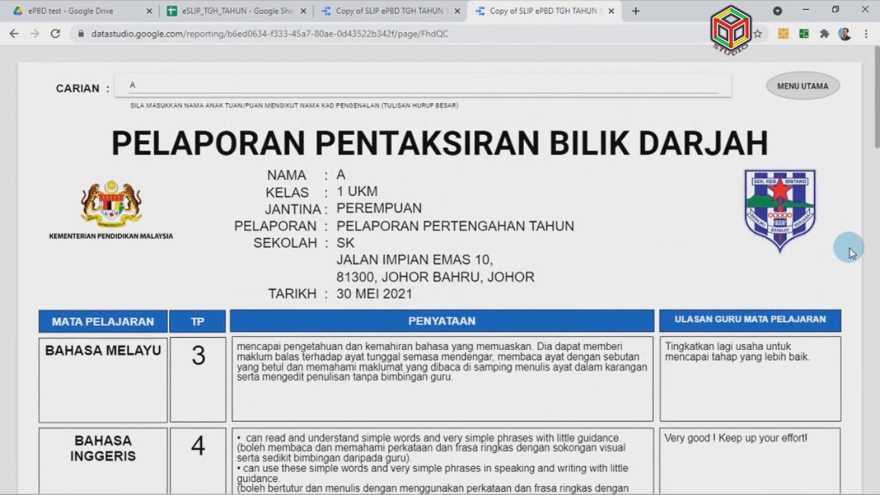
Download only the TAHUN 1 page as Copy_of_SLIP_ePBD_TGH_TAHUN_SK_SJK_2021.pdf
right_click(680, 241)
right_click(529, 216)
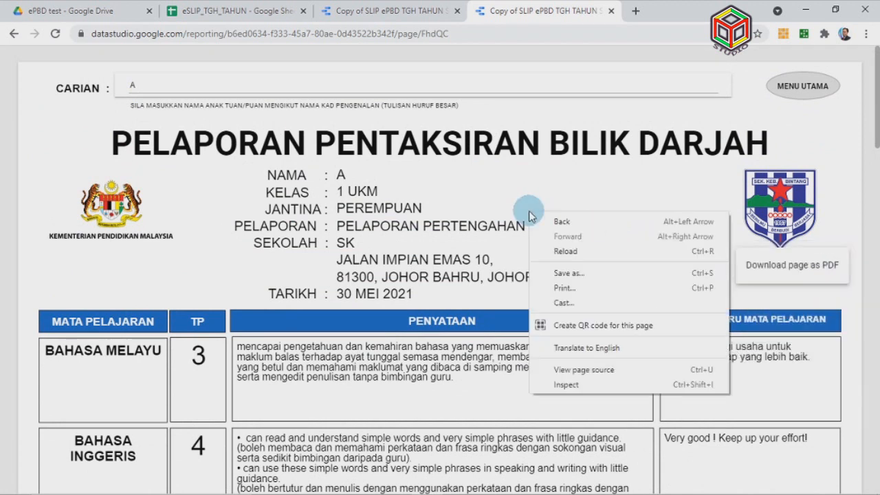
right_click(570, 183)
left_click(853, 188)
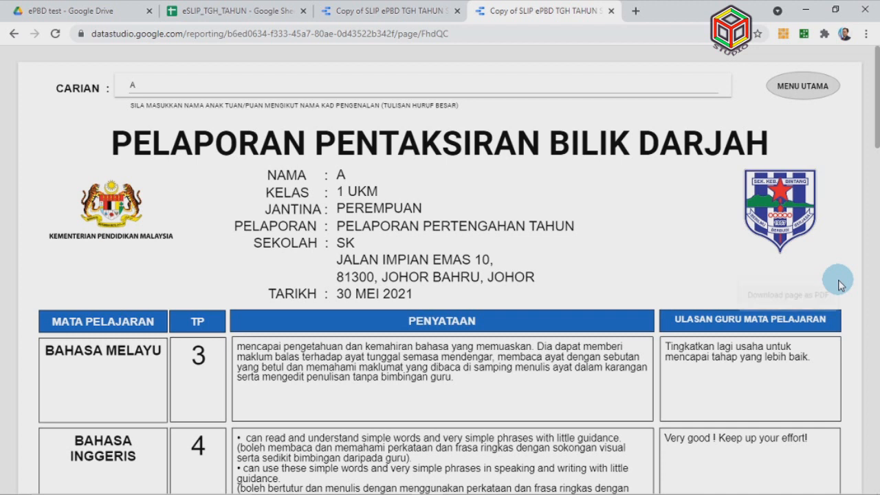
left_click(798, 303)
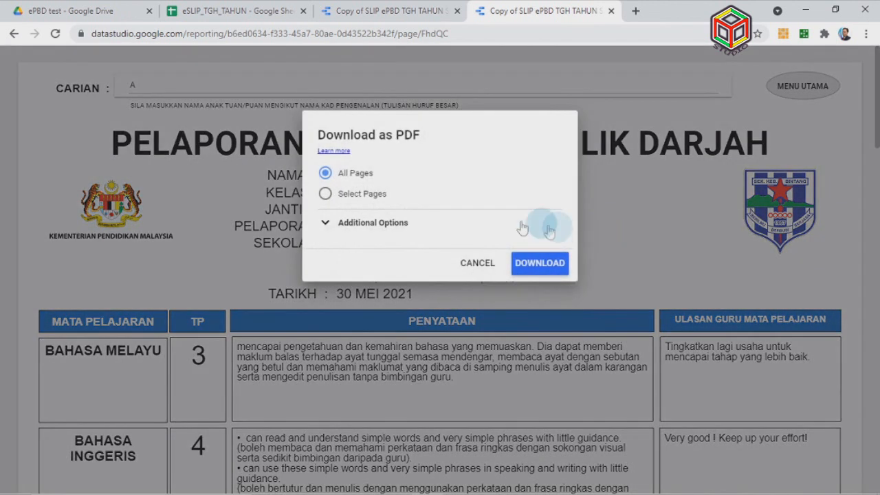
left_click(326, 194)
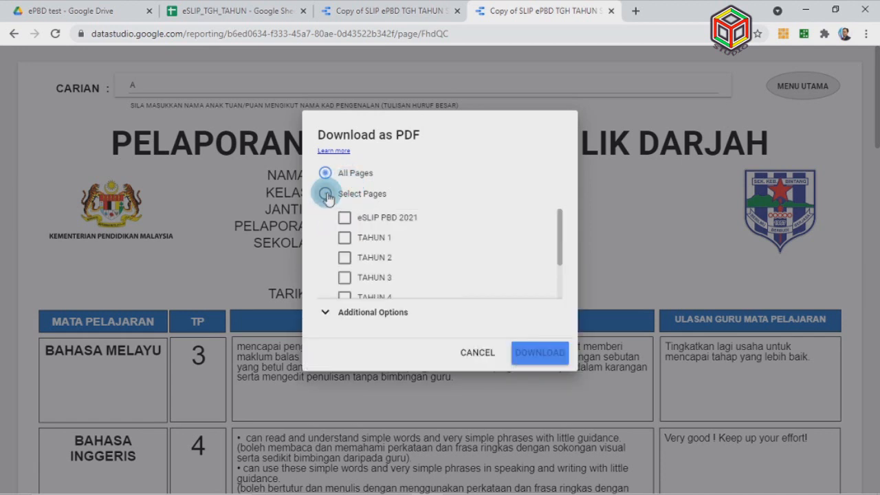
left_click(345, 240)
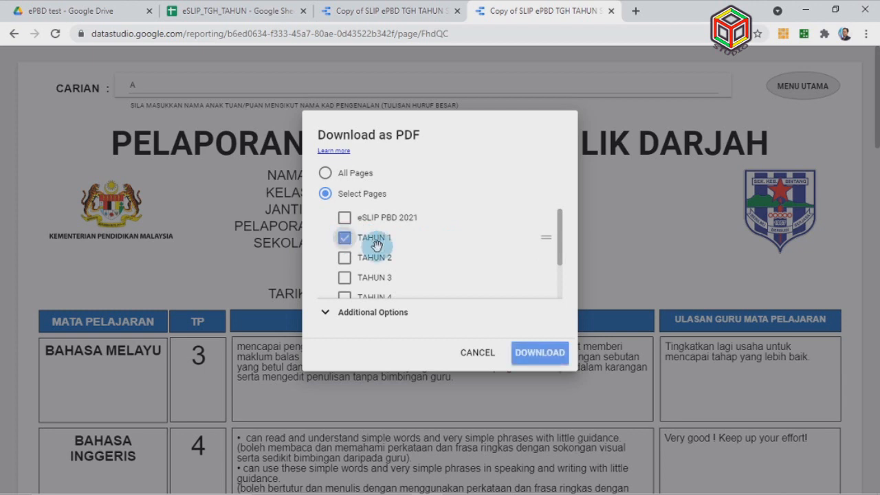
left_click(548, 355)
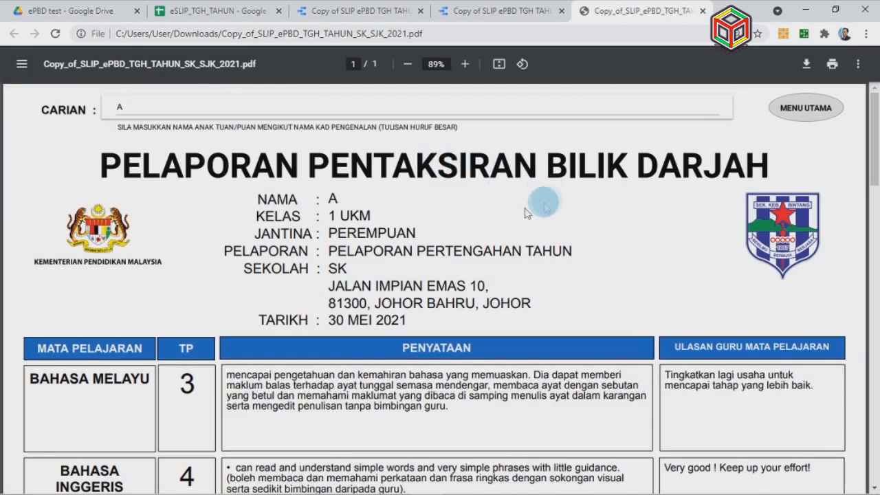
Scroll through the downloaded eSLIP PDF to check its content
scroll(500, 197, "down", 10)
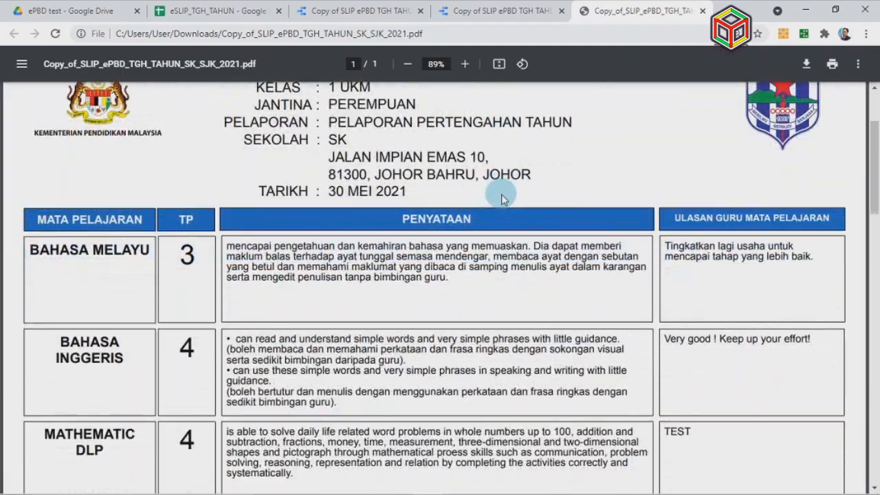
scroll(500, 198, "down", 5)
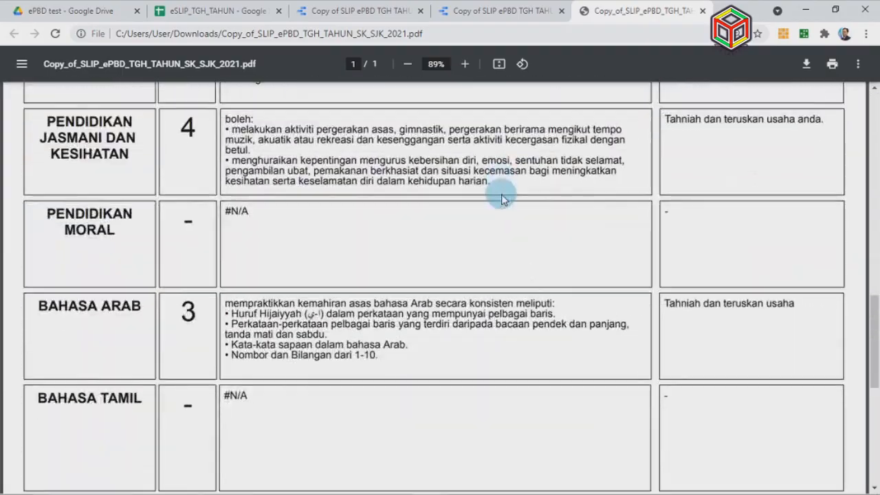
scroll(501, 198, "up", 15)
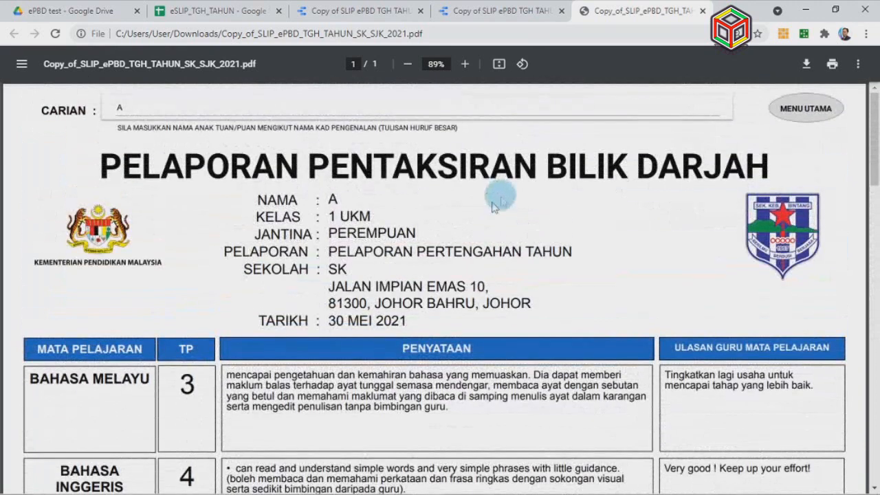
Print the PDF on A4 to the EPSON L805, scaled to fit the printable area
left_click(832, 66)
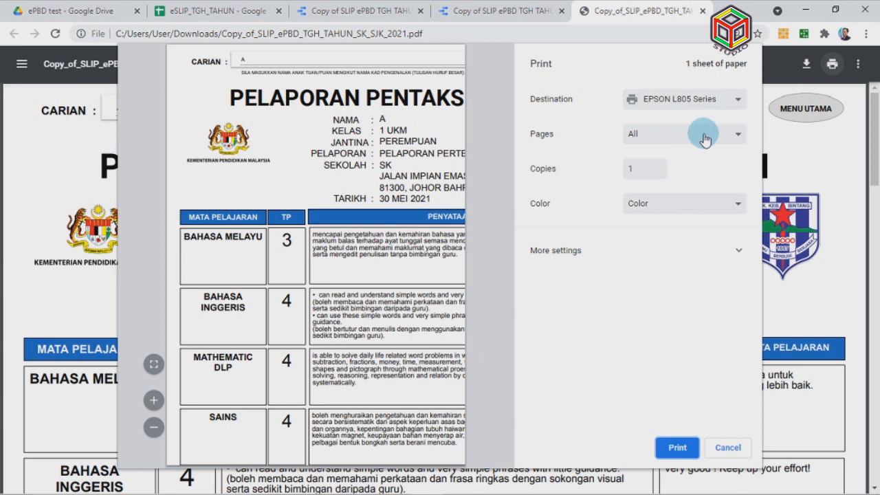
left_click(689, 249)
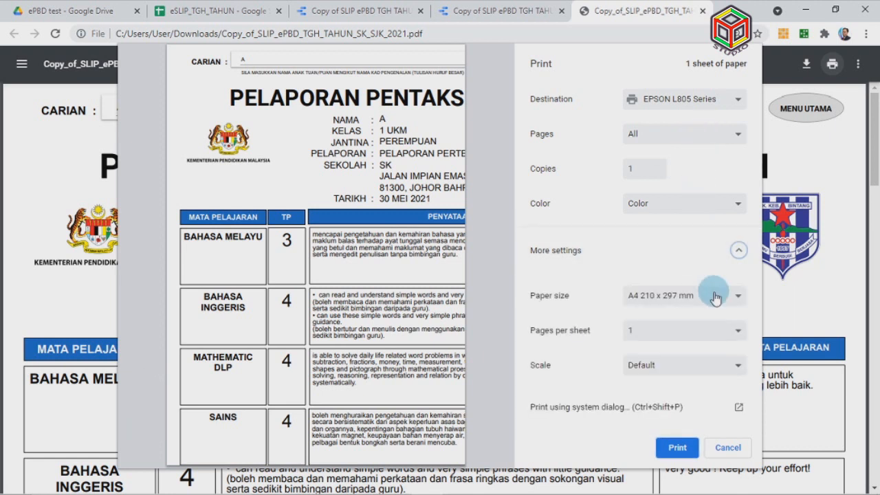
left_click(700, 365)
left_click(691, 403)
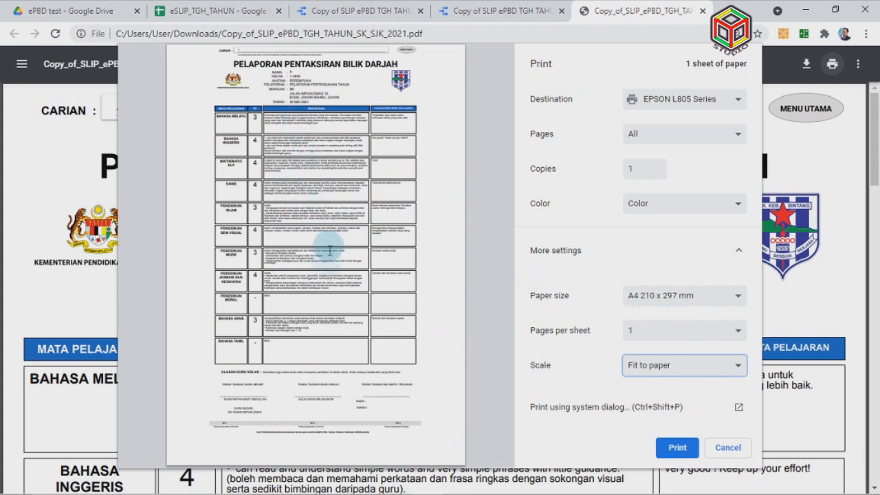
key("Up")
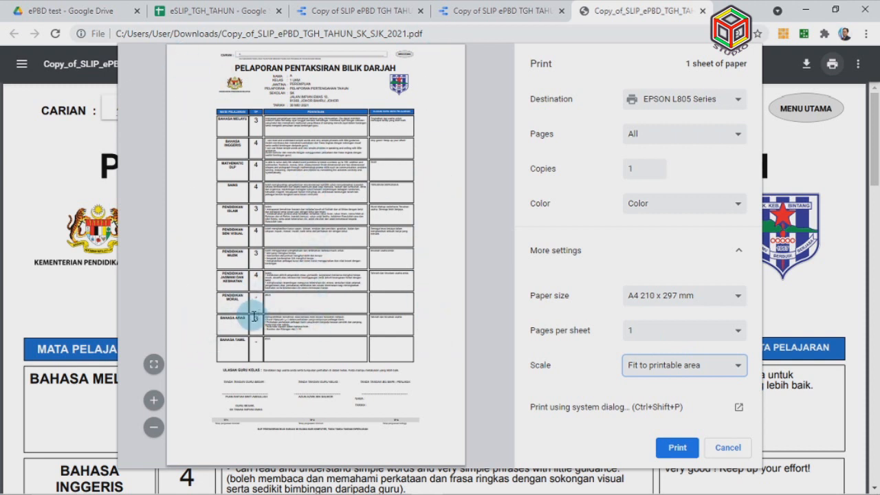
left_click(679, 448)
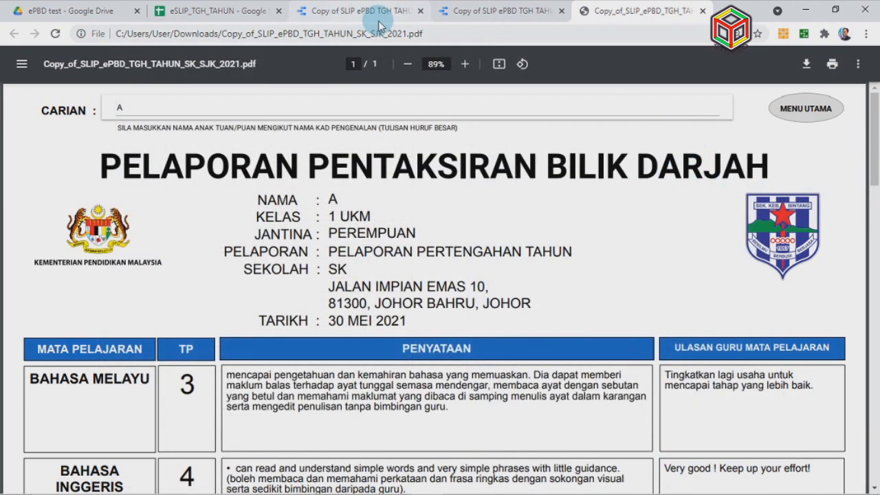
Close the PDF and view-only tabs to return to the report editor
left_click(702, 11)
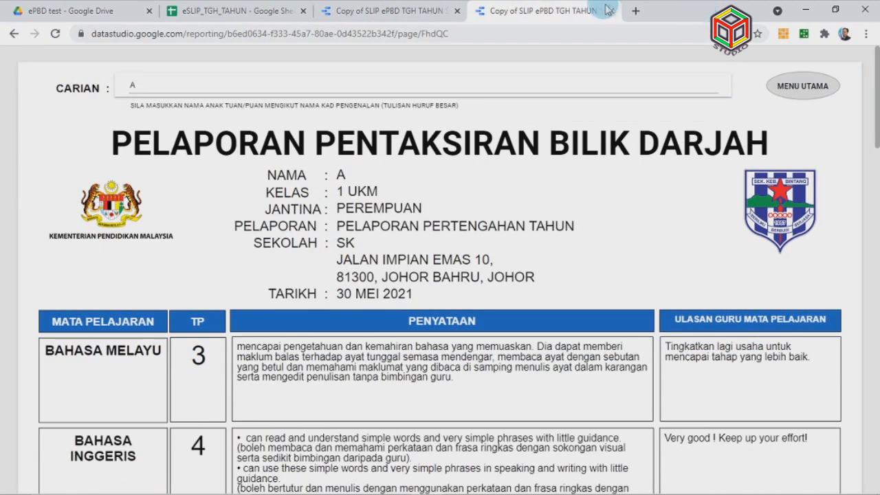
left_click(612, 11)
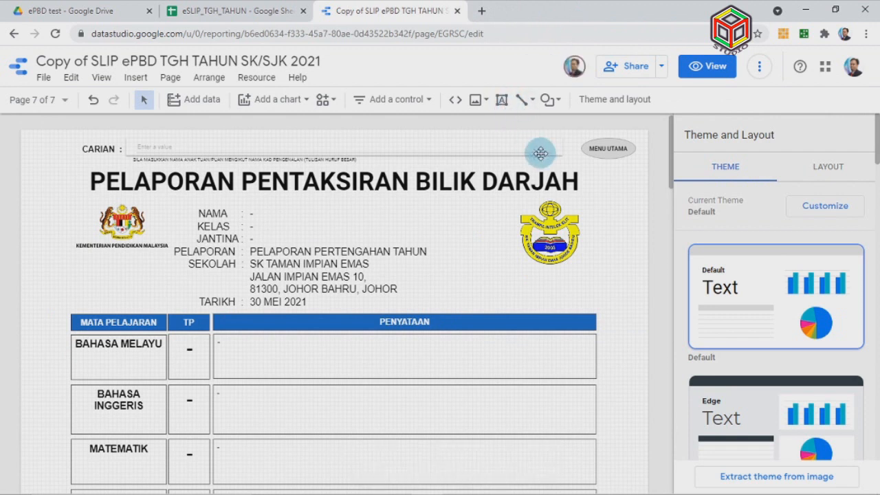
scroll(648, 256, "down", 3)
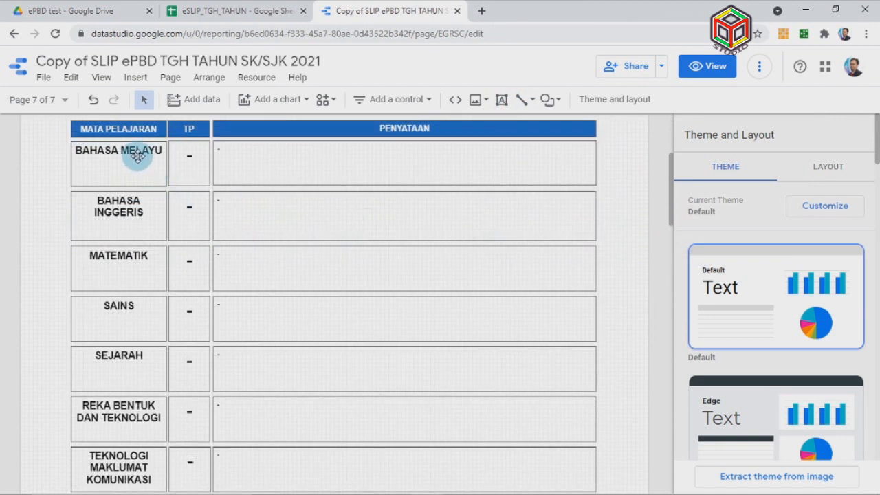
scroll(170, 180, "up", 3)
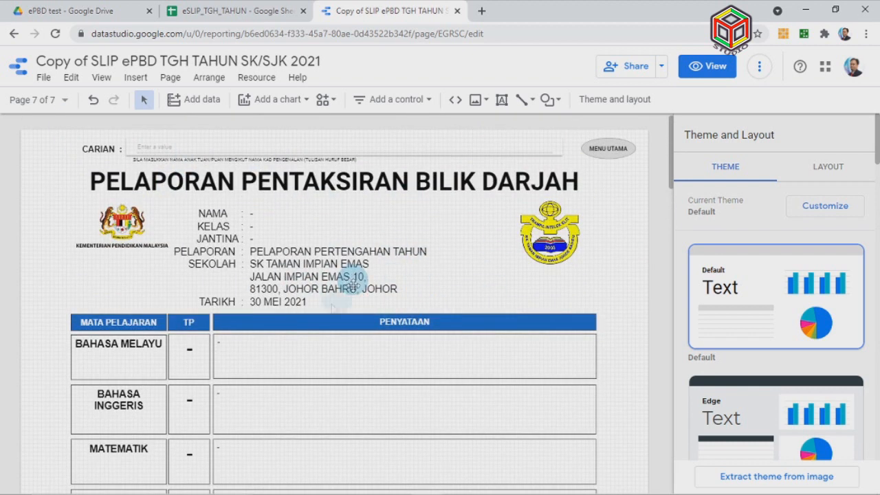
scroll(300, 314, "down", 1)
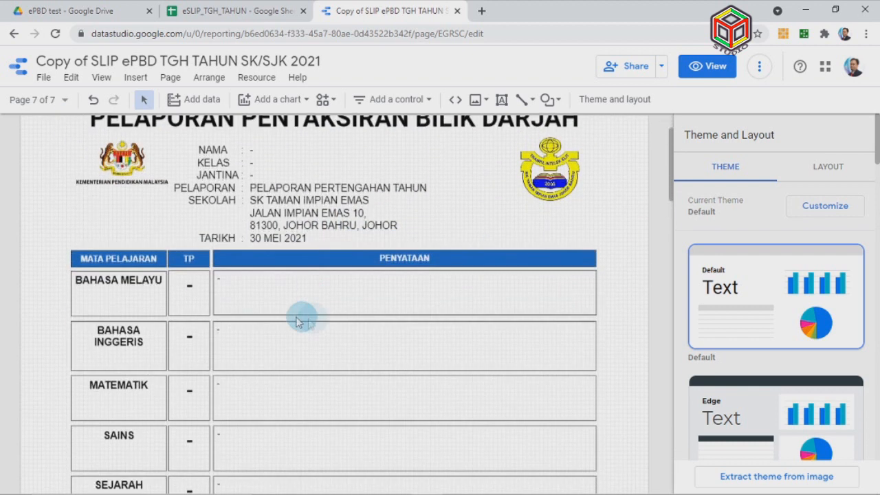
Select the BAHASA MELAYU, BAHASA INGGERIS and MATEMATIK subject labels in turn
left_click(142, 287)
scroll(141, 288, "down", 2)
left_click(142, 220)
left_click(136, 263)
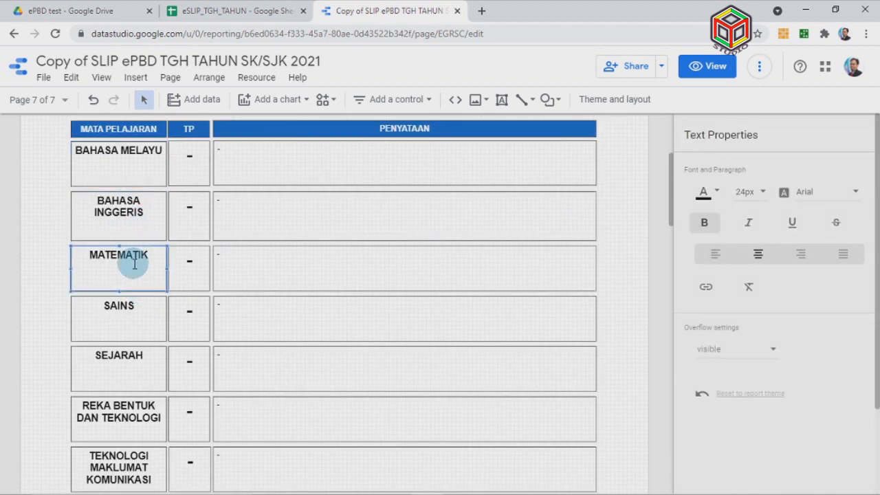
scroll(133, 289, "down", 1)
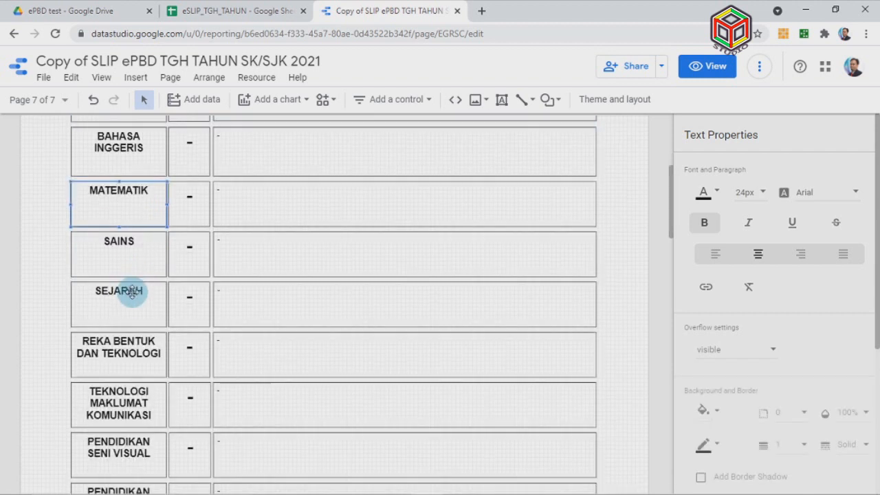
Enter the SAINS label's text and highlight the word SAINS
left_click(130, 248)
left_click(131, 243)
left_click(136, 242)
left_click(111, 244)
double_click(110, 243)
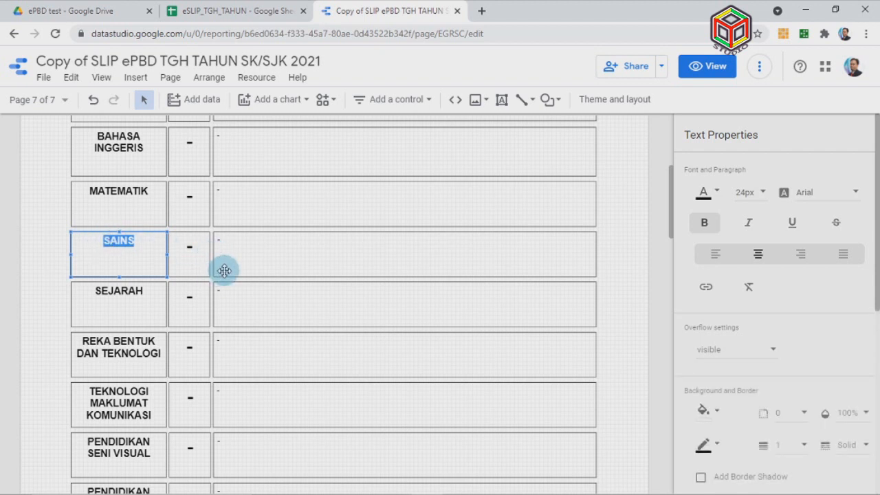
Select the SEJARAH and PENDIDIKAN MORAL subject labels further down the table
left_click(145, 291)
scroll(144, 291, "down", 5)
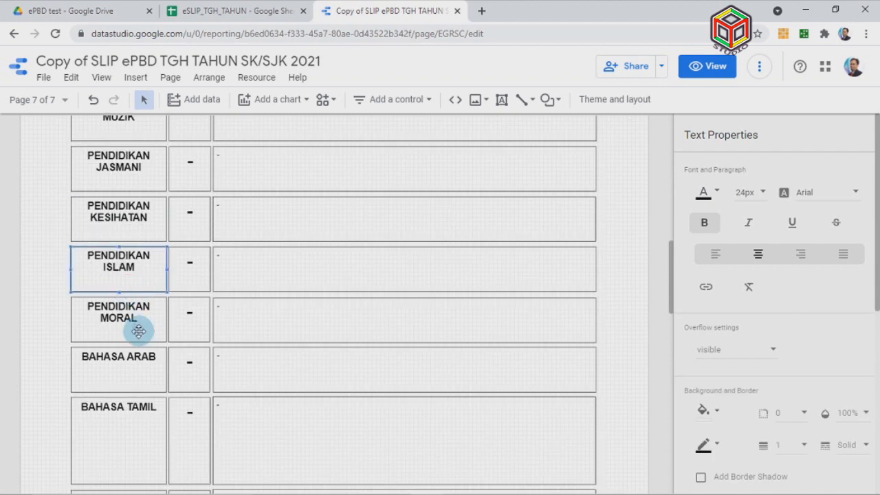
left_click(131, 318)
scroll(132, 321, "down", 5)
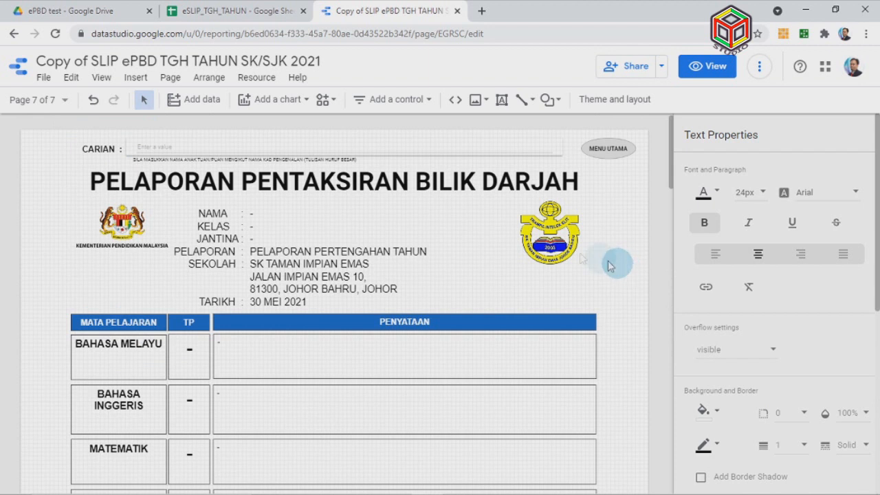
Retitle the report 'SLIP ePBD TGH SKB 2021', dropping 'Copy of', then close its tab
left_click(92, 60)
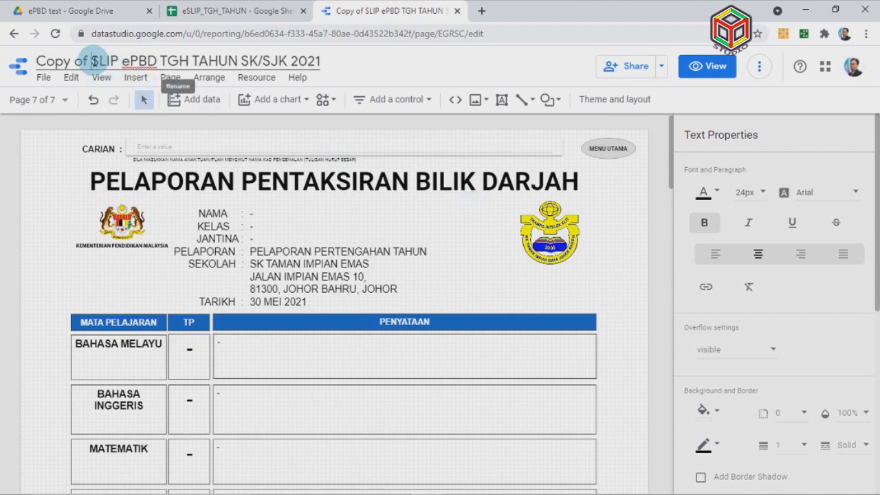
left_click_drag(91, 60, 10, 59)
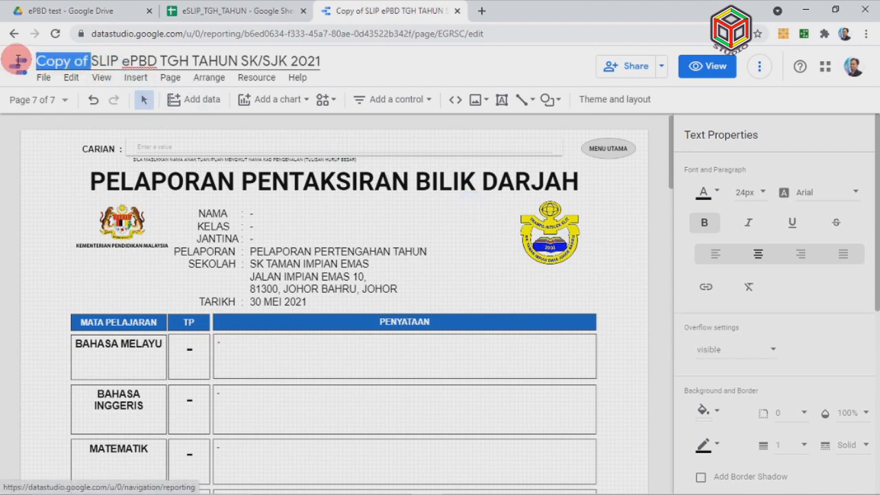
key("BackSpace")
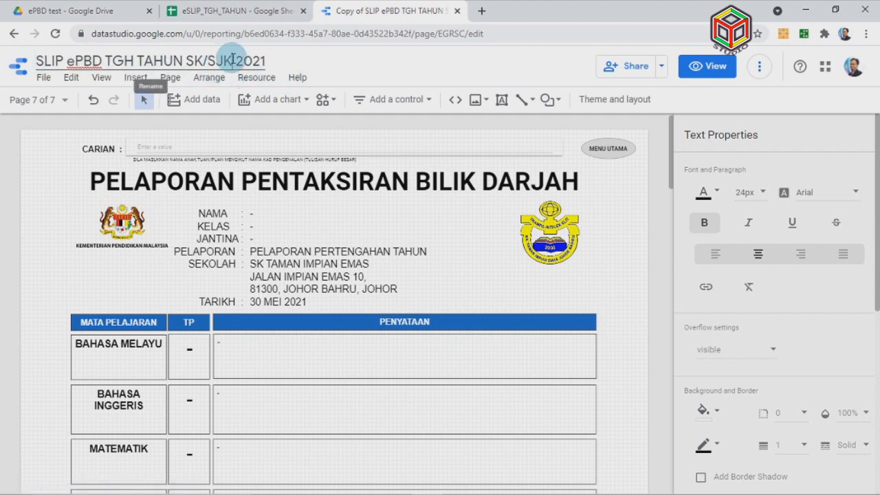
left_click_drag(233, 60, 152, 60)
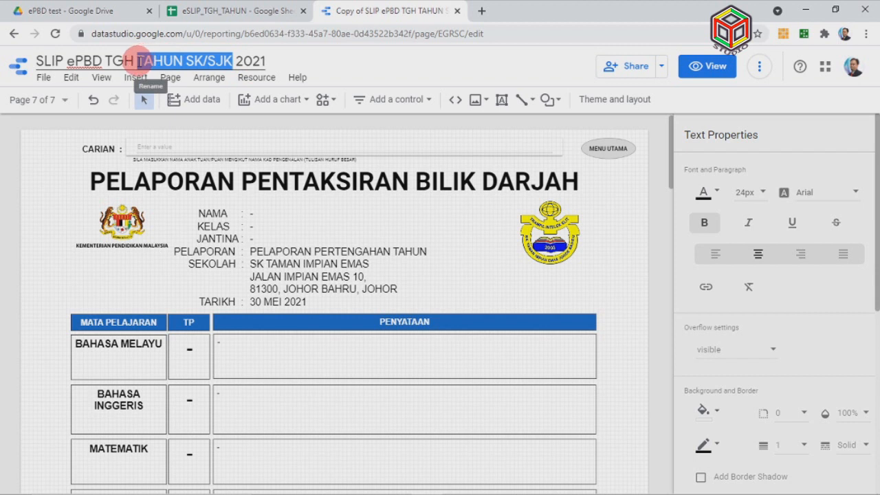
type("S")
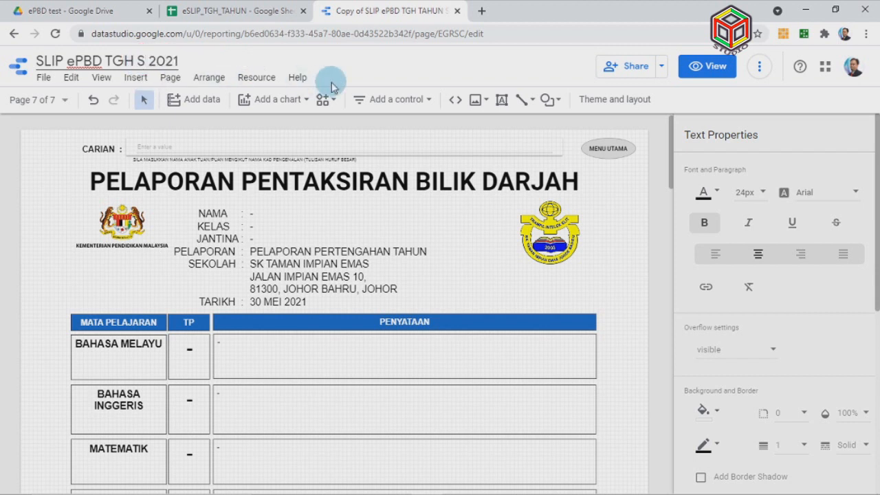
type("KB")
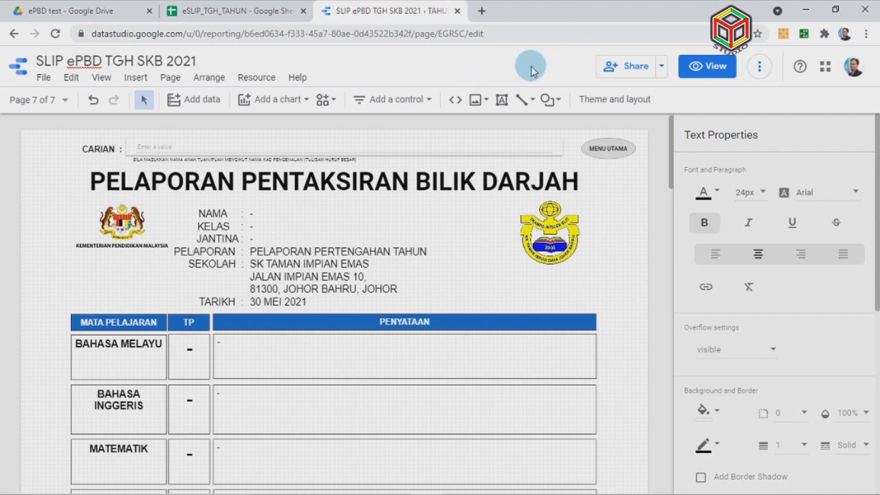
left_click(457, 12)
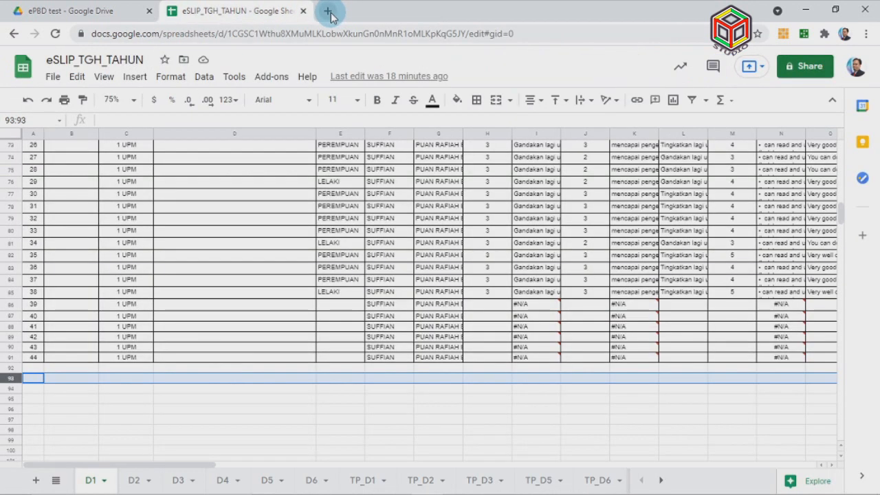
Search Google for 'DATA' in a new tab and open the Google Data Studio site
left_click(328, 13)
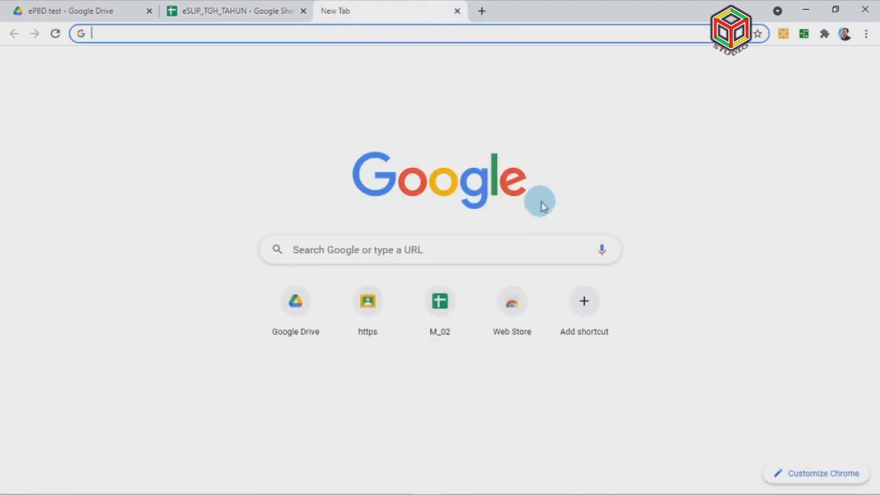
left_click(448, 251)
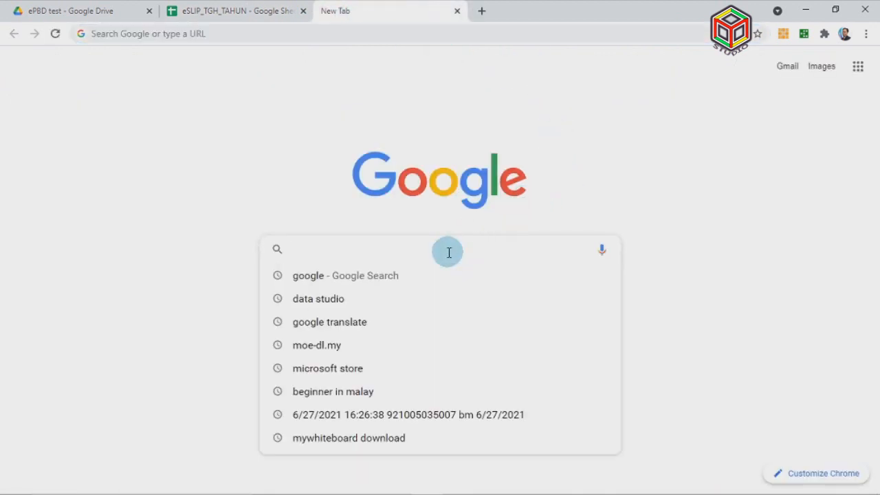
type("DATA studio")
key("Return")
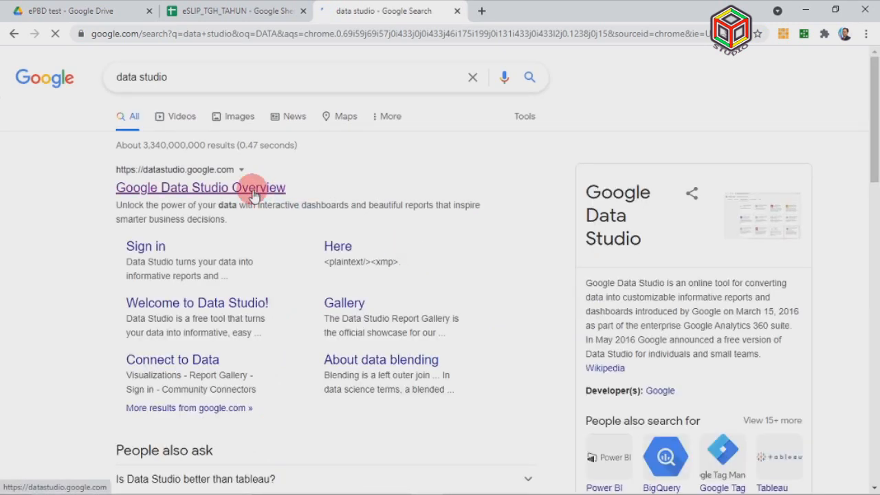
left_click(254, 194)
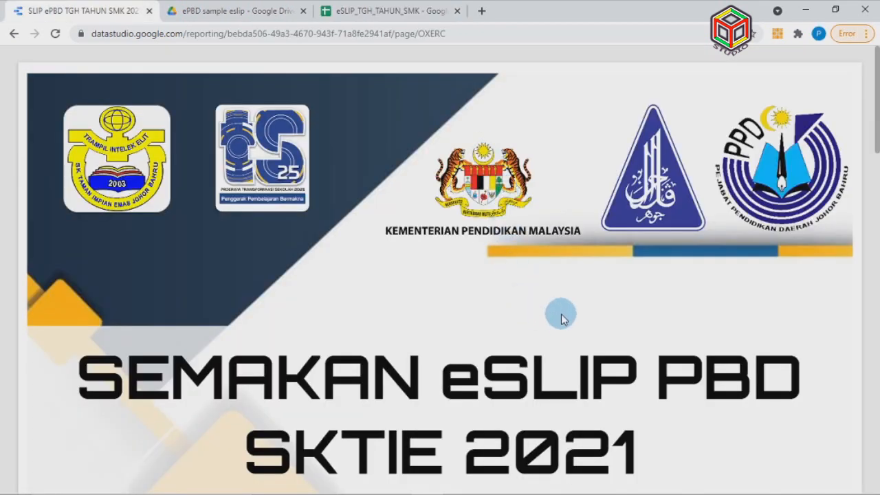
Review the report's TINGKATAN 1–5 links, then switch to the eSLIP_TGH_TAHUN_SMK spreadsheet
scroll(561, 315, "down", 7)
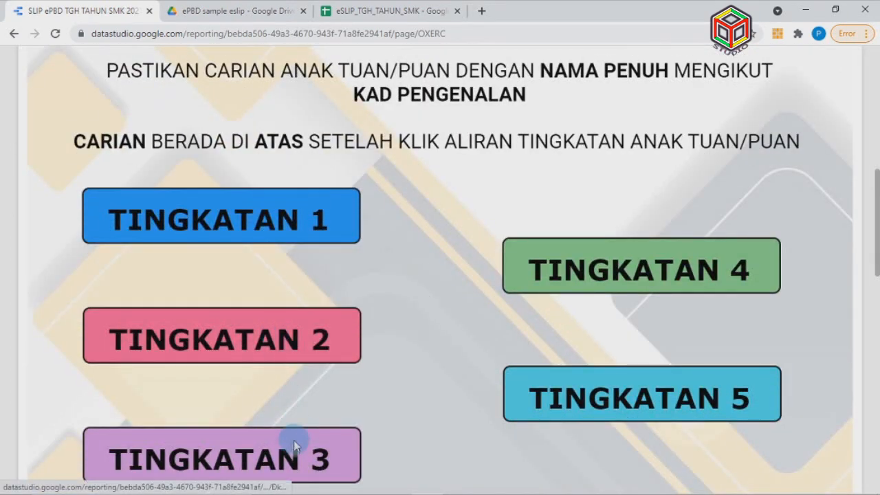
scroll(494, 357, "down", 5)
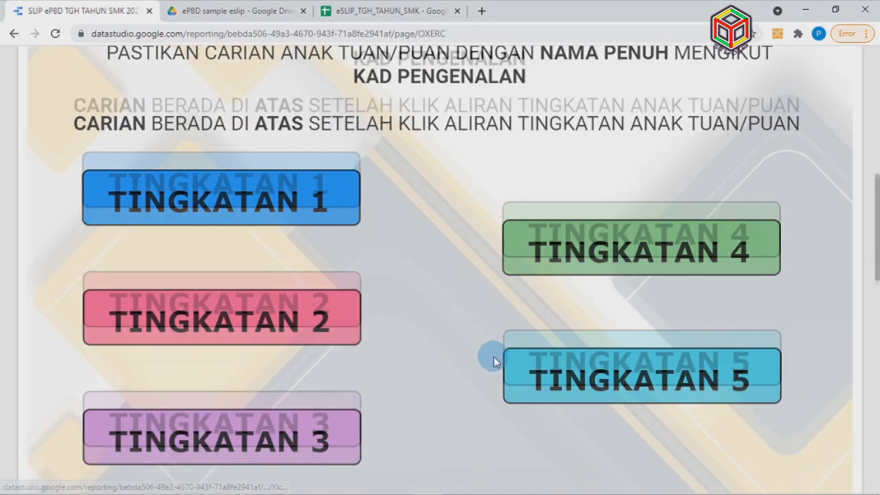
scroll(493, 353, "up", 12)
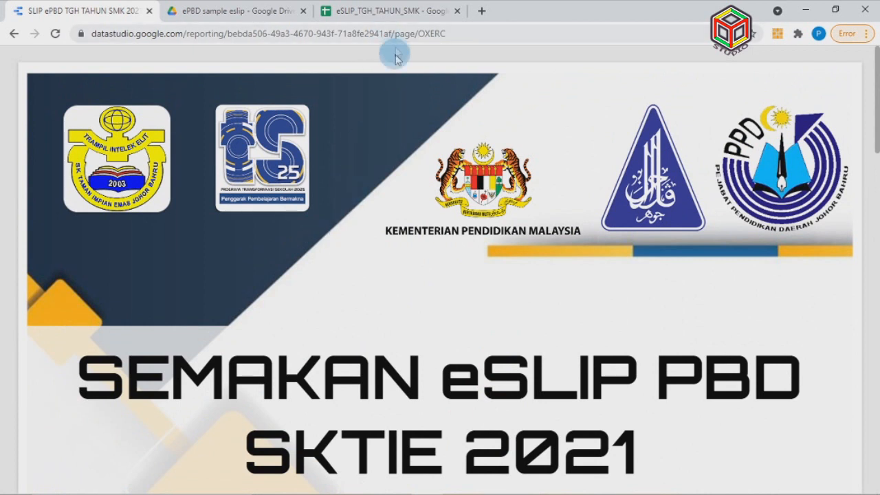
left_click(388, 9)
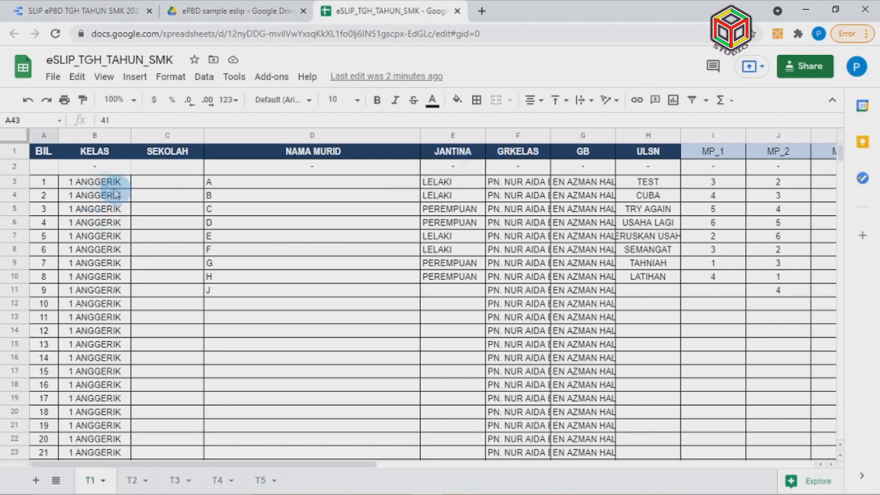
left_click(104, 183)
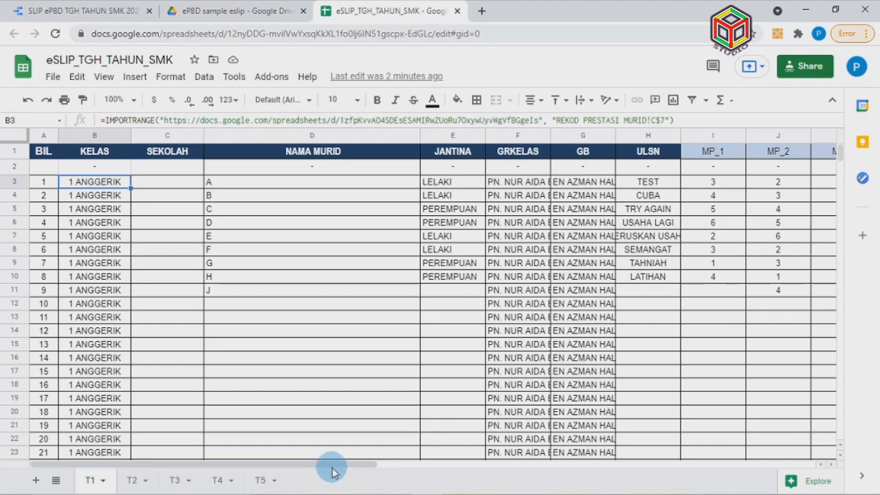
left_click_drag(332, 467, 516, 441)
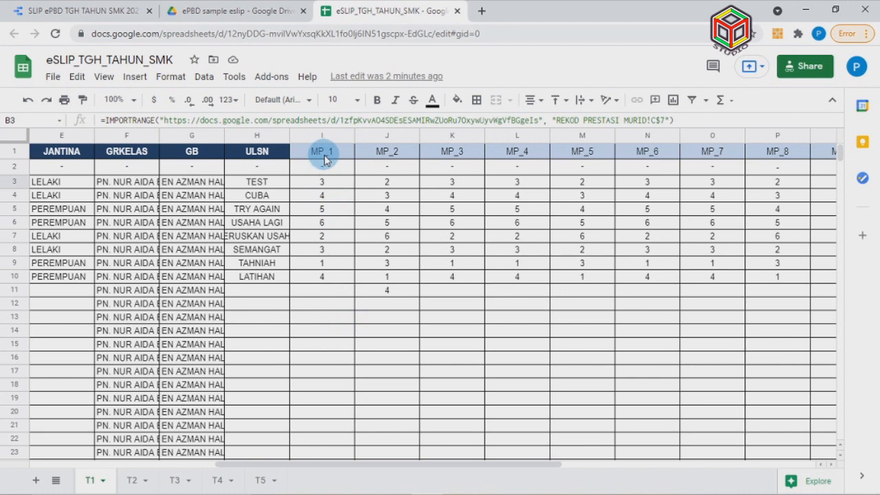
left_click_drag(439, 463, 683, 479)
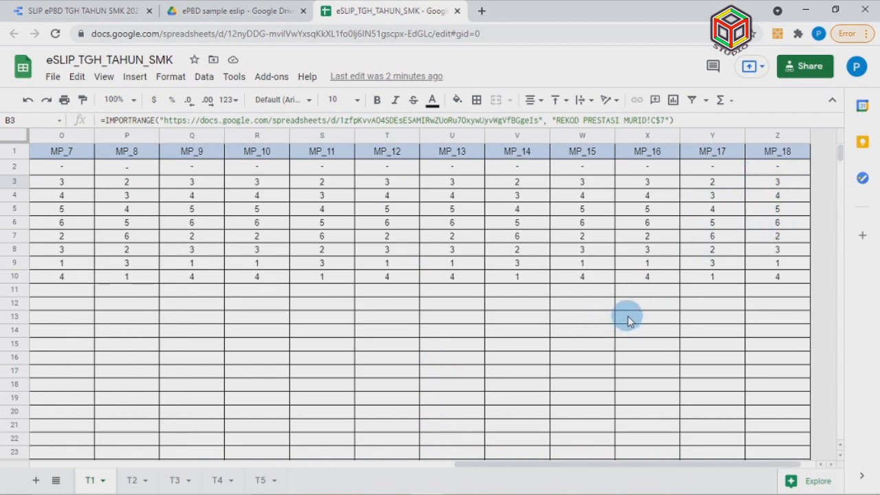
left_click_drag(534, 465, 72, 452)
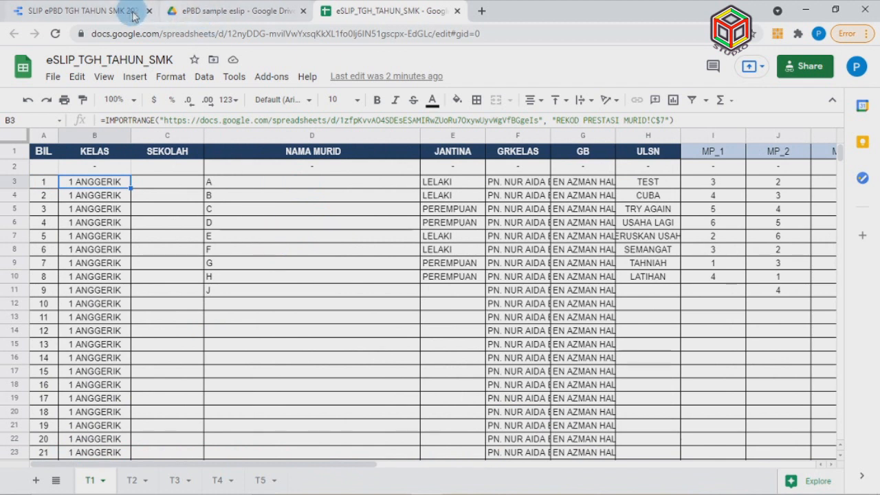
Return to the eSLIP report, switch it to edit mode and open the TINGKATAN 1 page
left_click(104, 15)
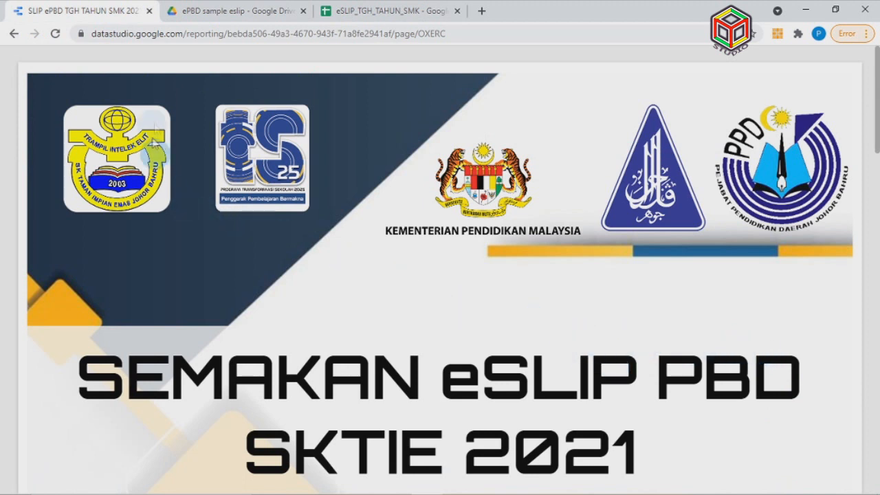
mouse_move(609, 53)
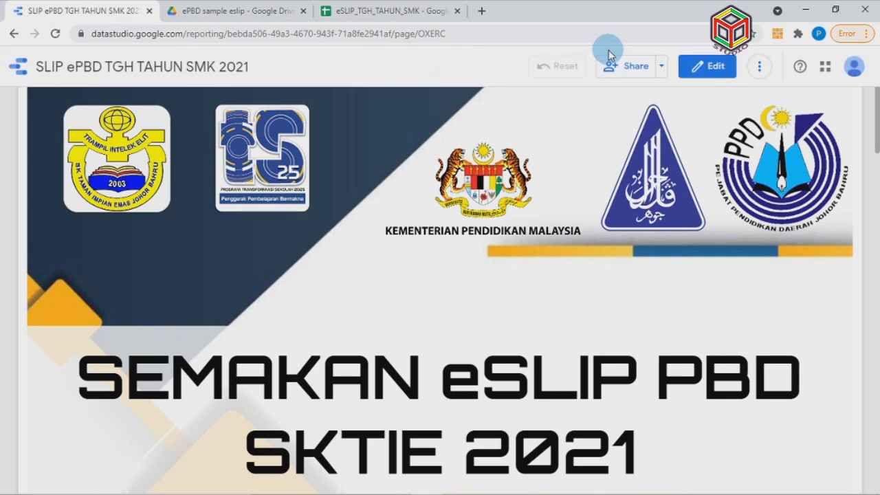
left_click(707, 68)
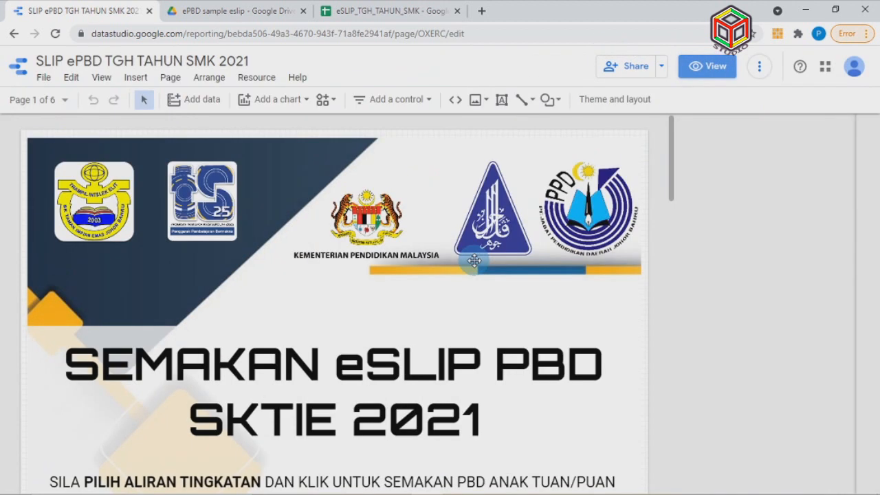
scroll(441, 271, "down", 2)
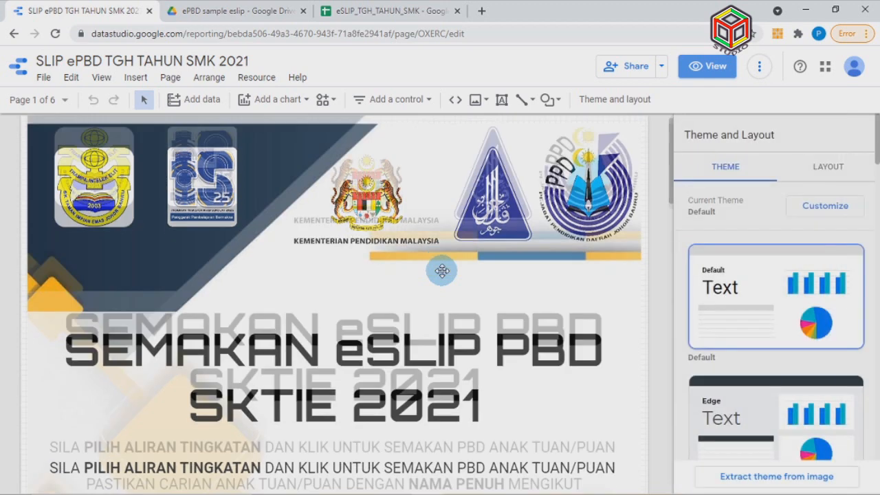
scroll(443, 270, "up", 2)
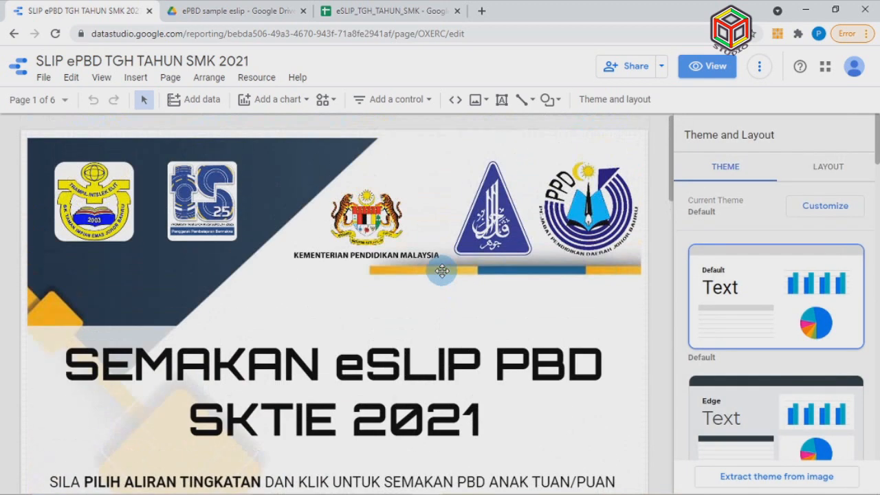
left_click(63, 100)
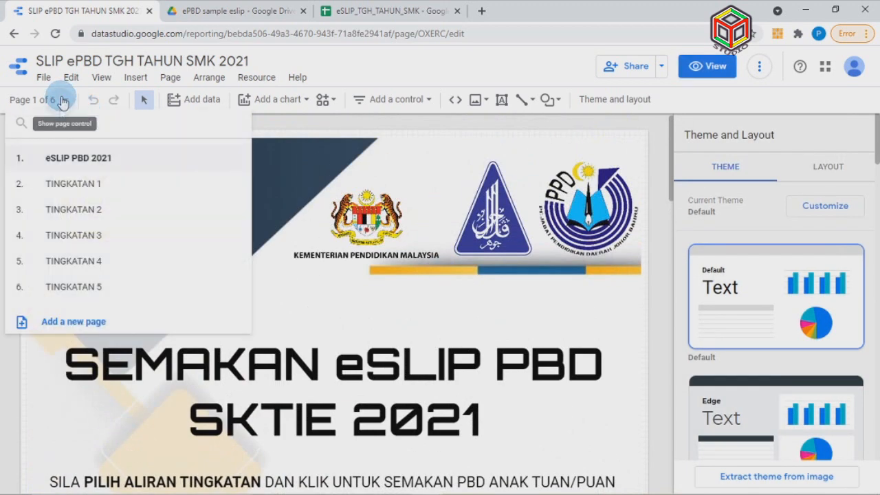
left_click(73, 183)
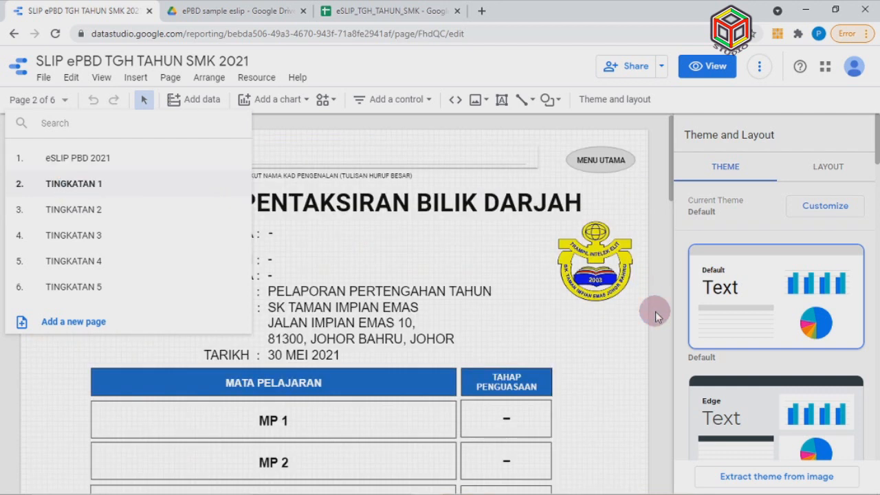
left_click(654, 316)
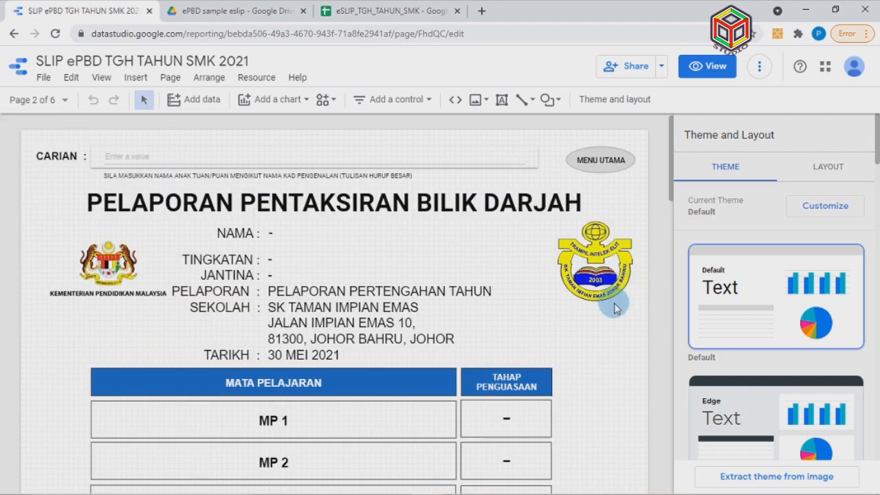
Select the school logo and the SK TAMAN IMPIAN EMAS name and address lines on the slip
left_click(636, 281)
scroll(522, 272, "down", 2)
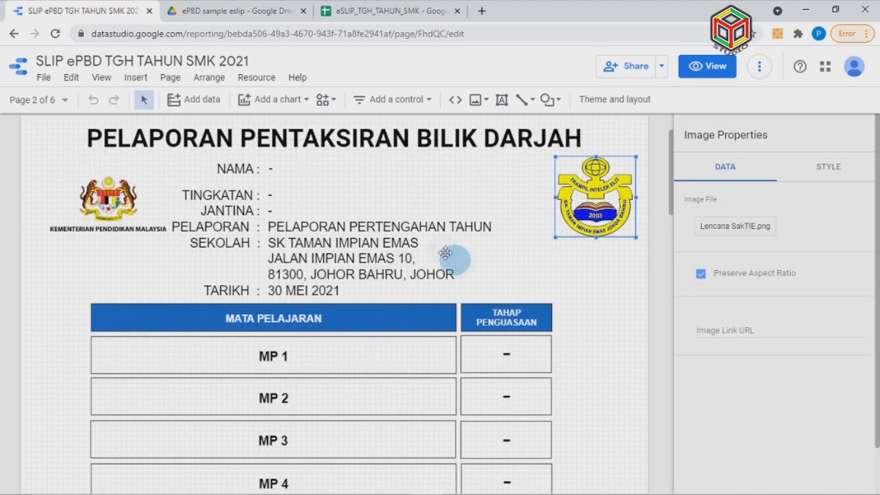
left_click(400, 246)
left_click(400, 258)
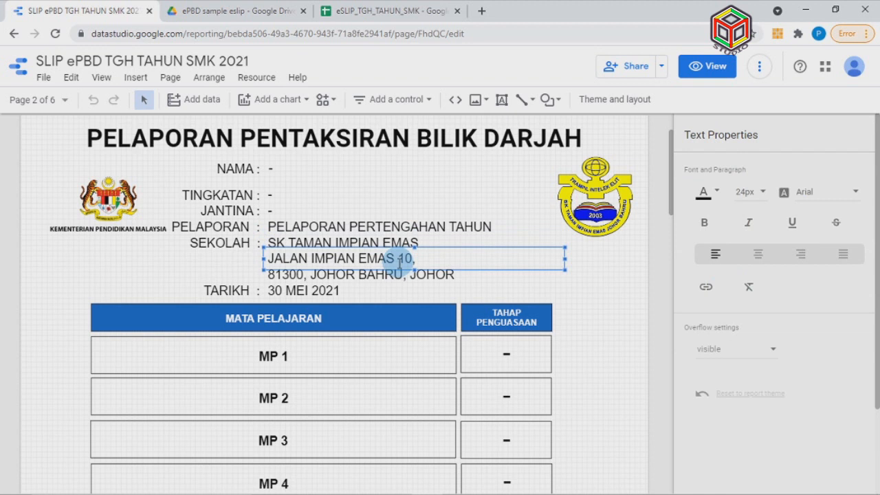
left_click(411, 277)
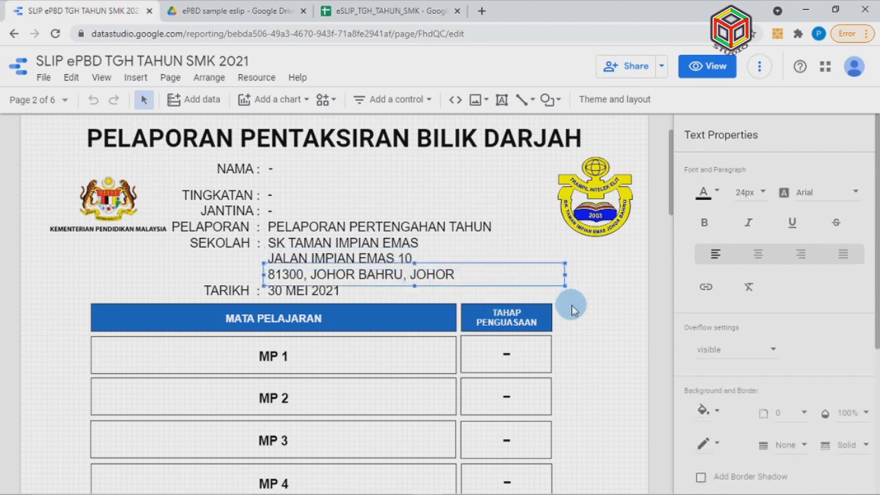
scroll(448, 323, "down", 6)
Edit the MP 1 subject label text, restoring the label after it was accidentally deleted
left_click(309, 163)
left_click(301, 163)
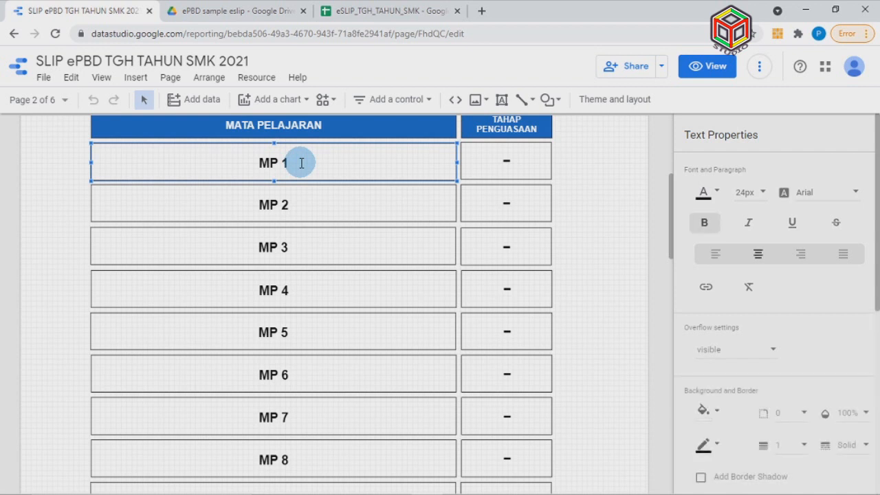
key("Delete")
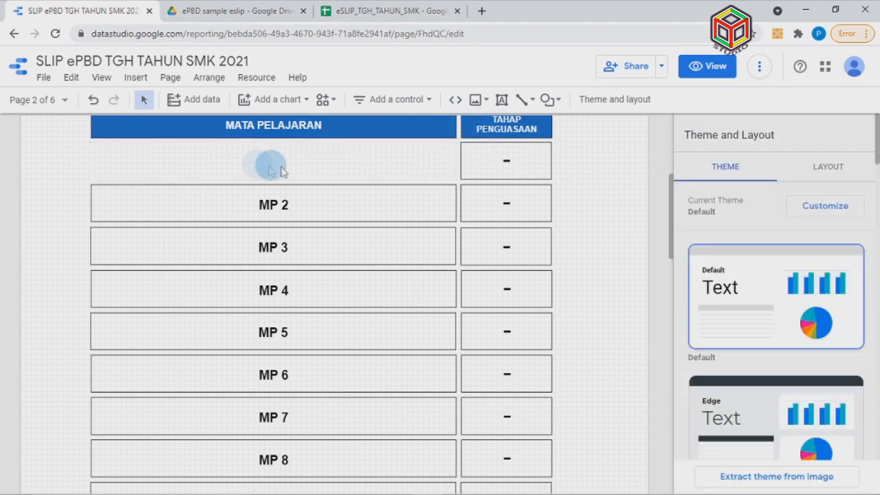
left_click(95, 104)
left_click(246, 156)
left_click(290, 165)
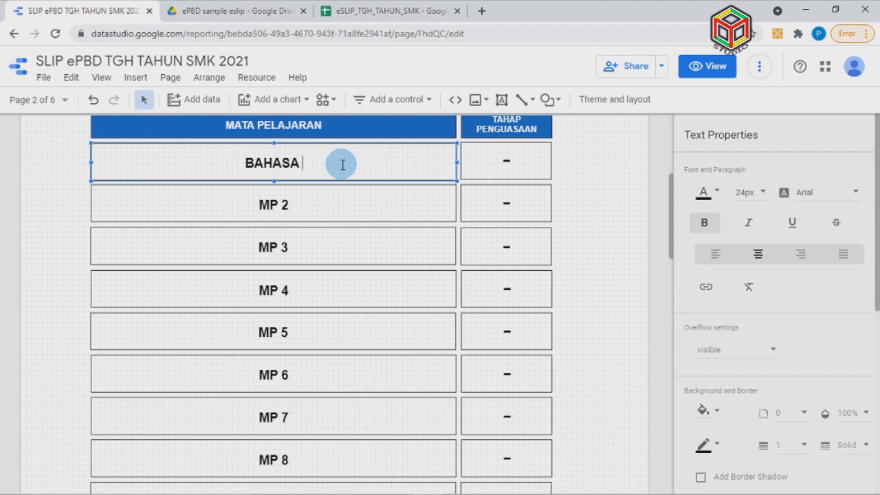
type("U")
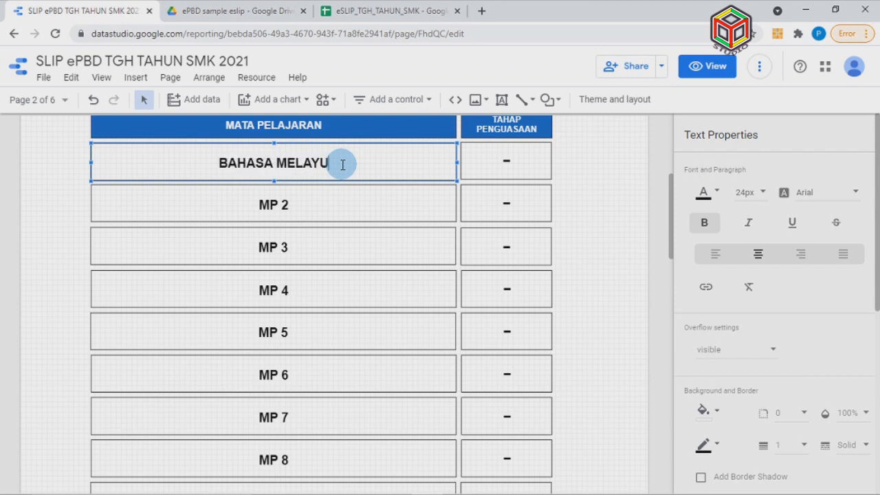
Change the MP 2 subject label to BAHASA INGGERIS
left_click(300, 203)
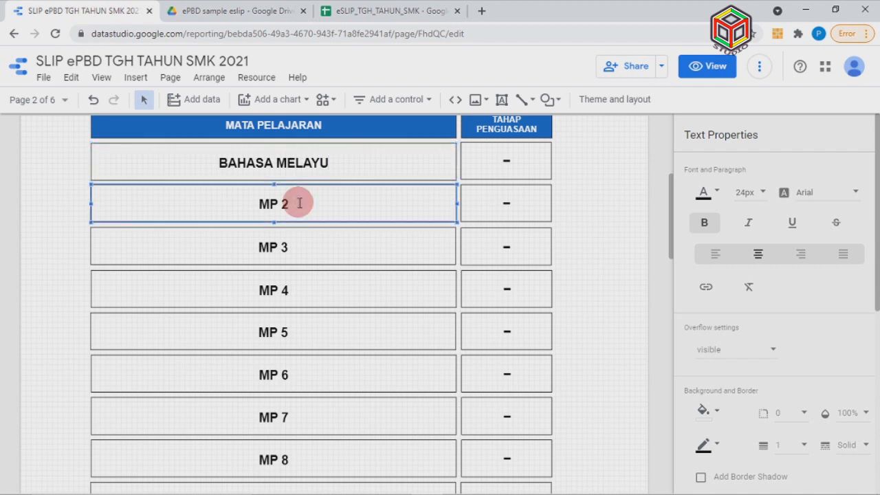
left_click(308, 202)
key("BackSpace")
key("BackSpace")
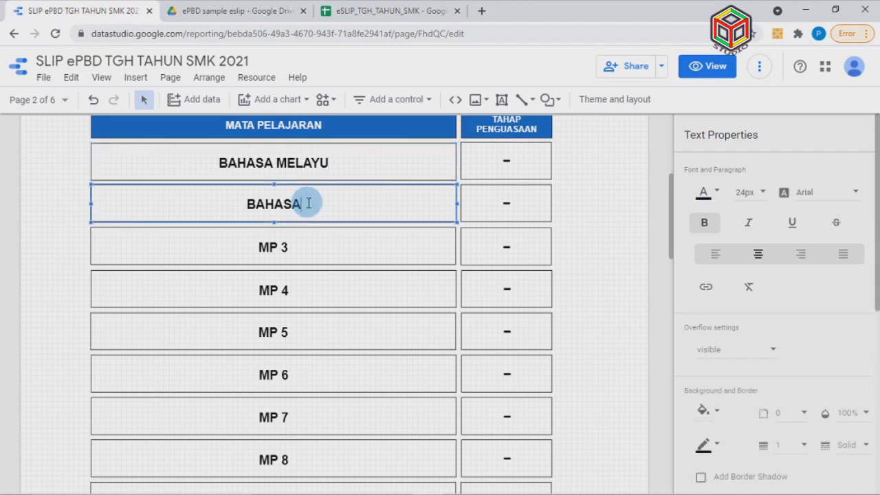
type("BAHASA INGGERIS")
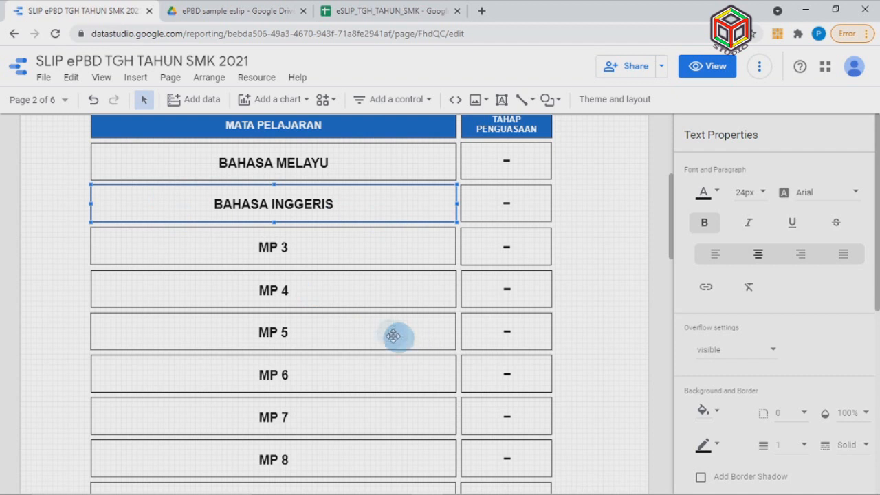
scroll(387, 337, "down", 10)
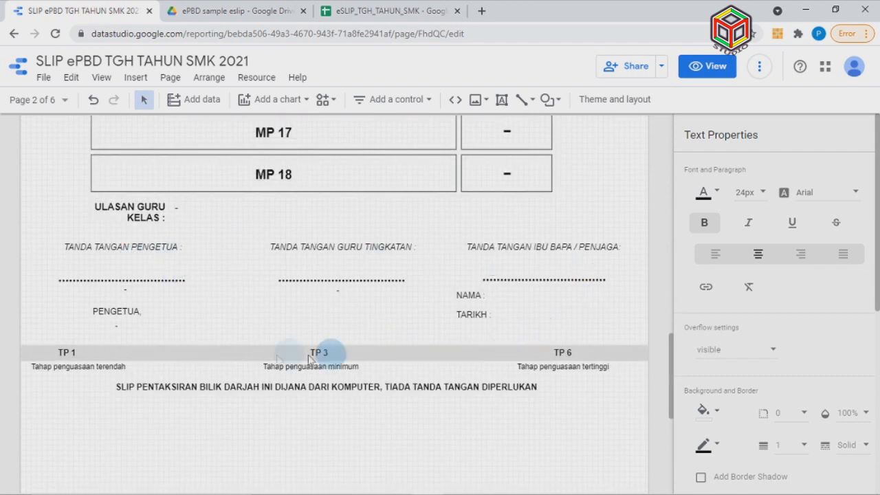
scroll(256, 343, "up", 10)
scroll(260, 349, "up", 8)
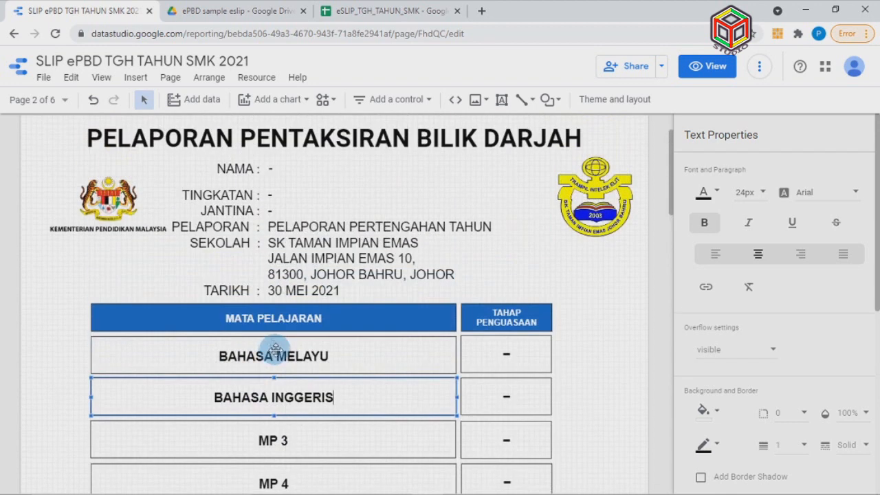
Go to the TINGKATAN 2 page and select its MP 1 to MP 4 subject boxes
left_click(66, 102)
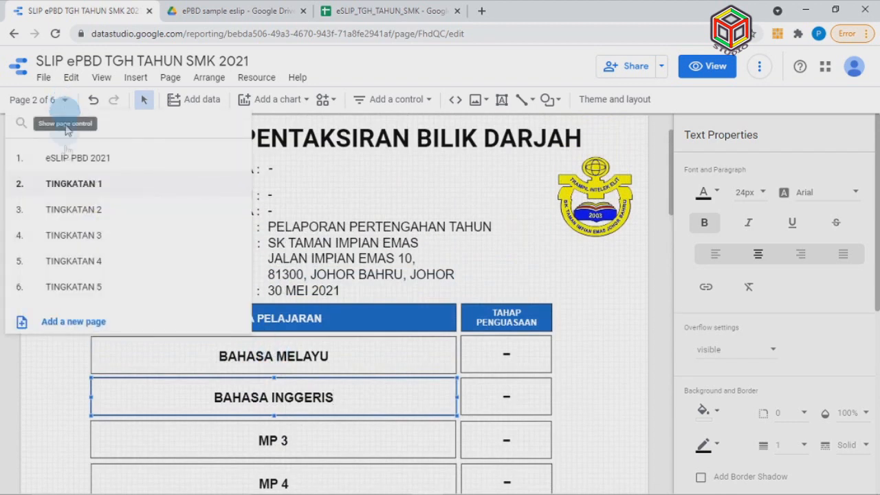
left_click(109, 209)
left_click(301, 165)
left_click(301, 202)
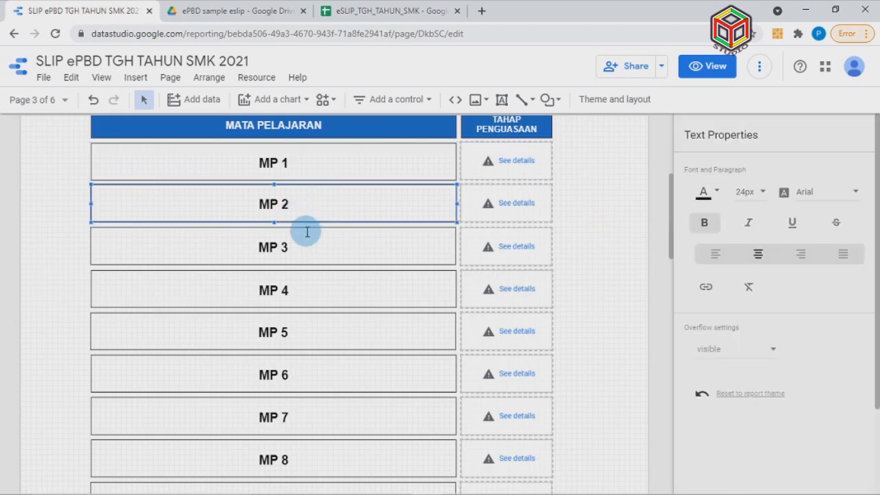
left_click(306, 254)
left_click(309, 293)
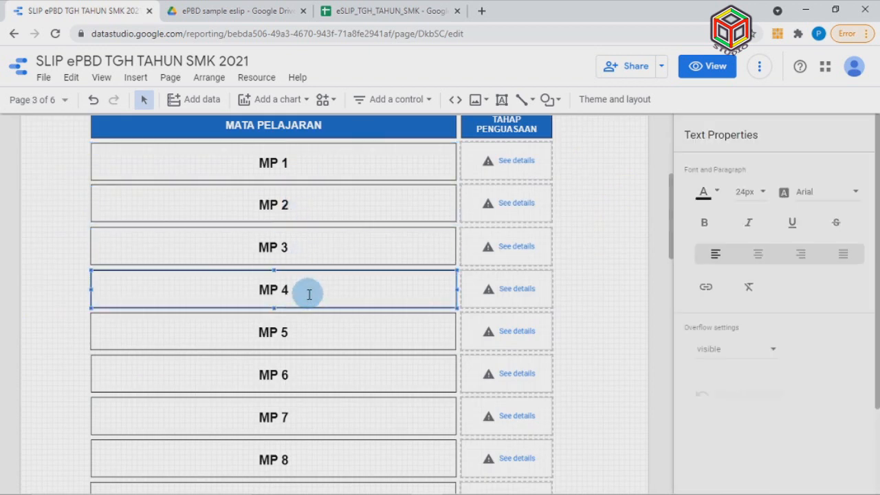
Look over the TINGKATAN 2 page, select the CARIAN search box, then return to the eSLIP_TGH_TAHUN_SMK spreadsheet
scroll(309, 292, "down", 1)
scroll(275, 275, "down", 5)
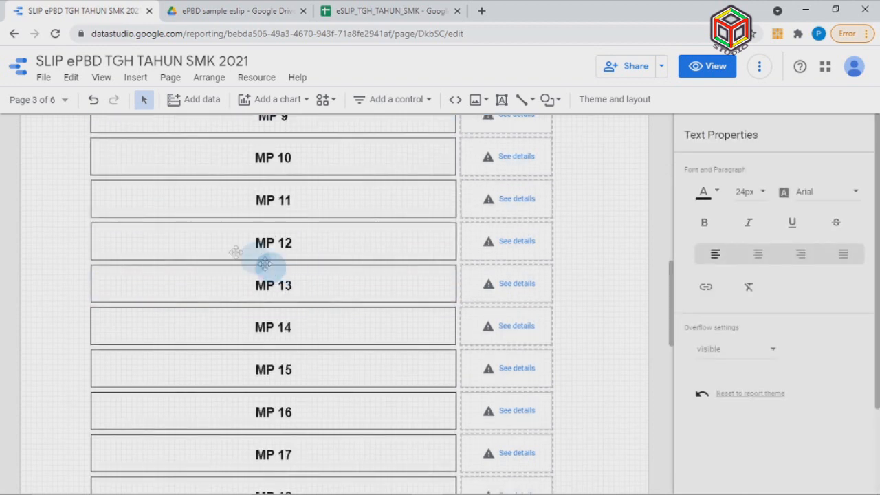
scroll(203, 239, "up", 3)
scroll(203, 239, "down", 6)
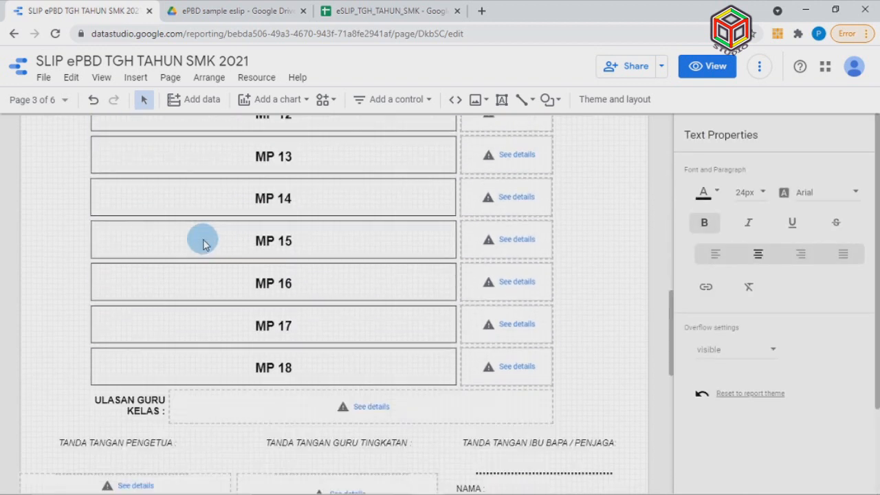
scroll(202, 239, "down", 2)
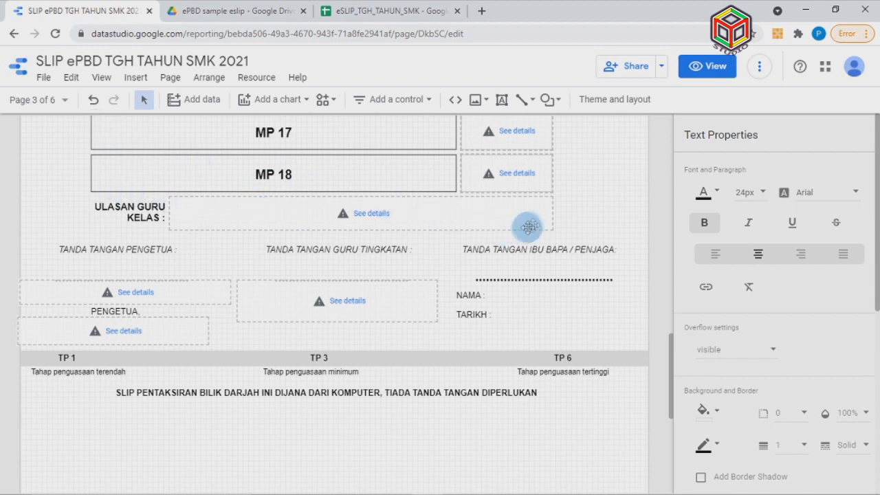
scroll(533, 223, "up", 2)
scroll(538, 220, "up", 10)
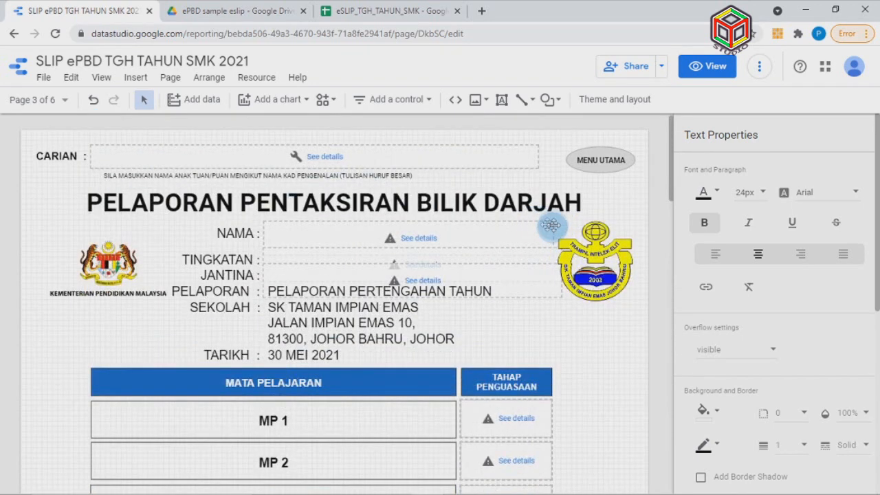
left_click(480, 163)
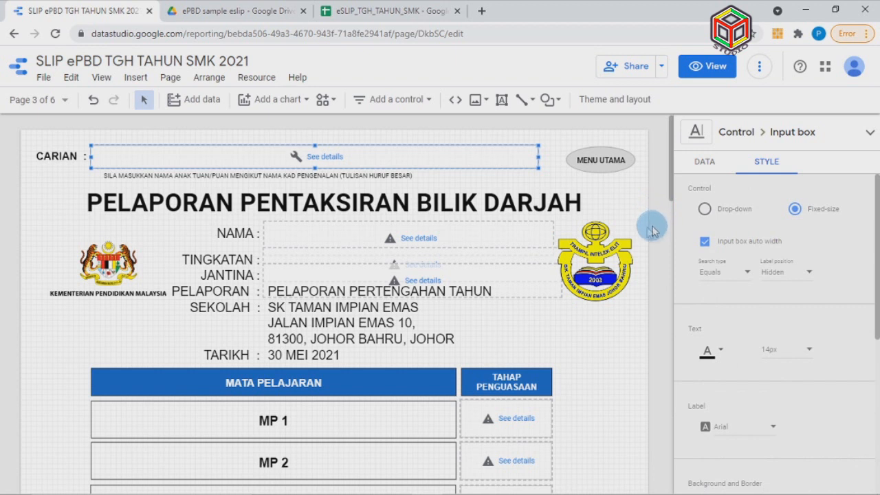
left_click(399, 11)
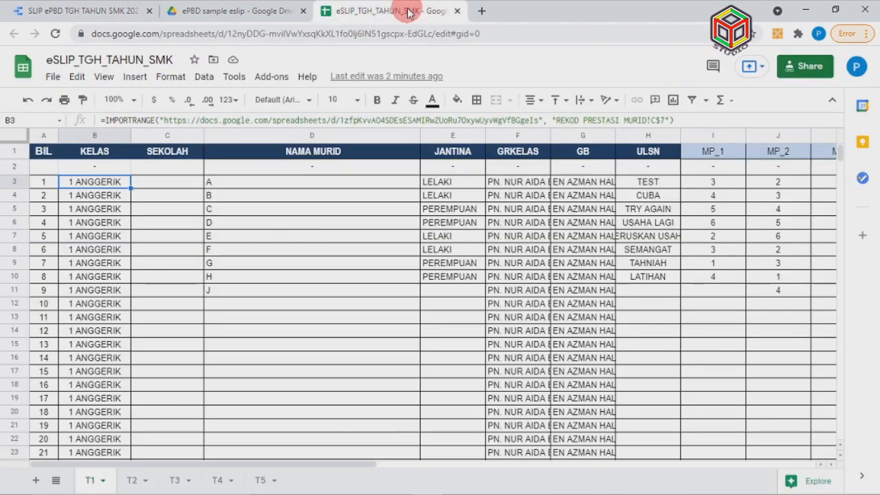
left_click(136, 481)
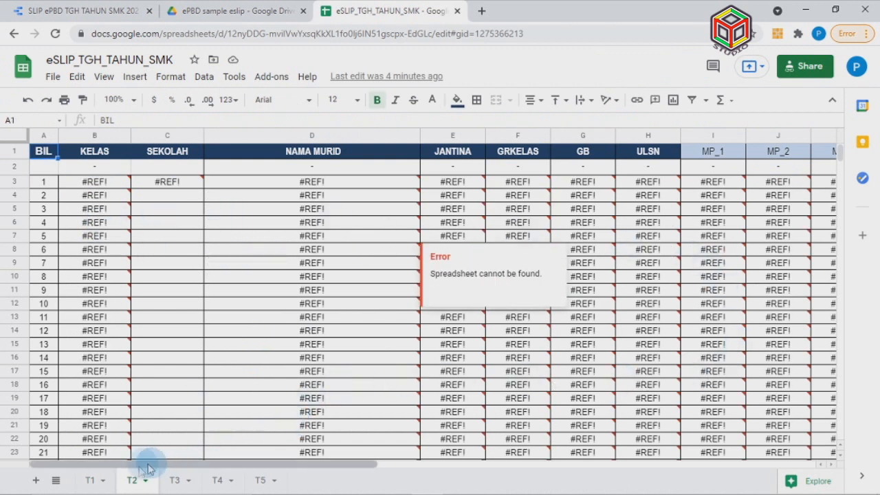
left_click(90, 480)
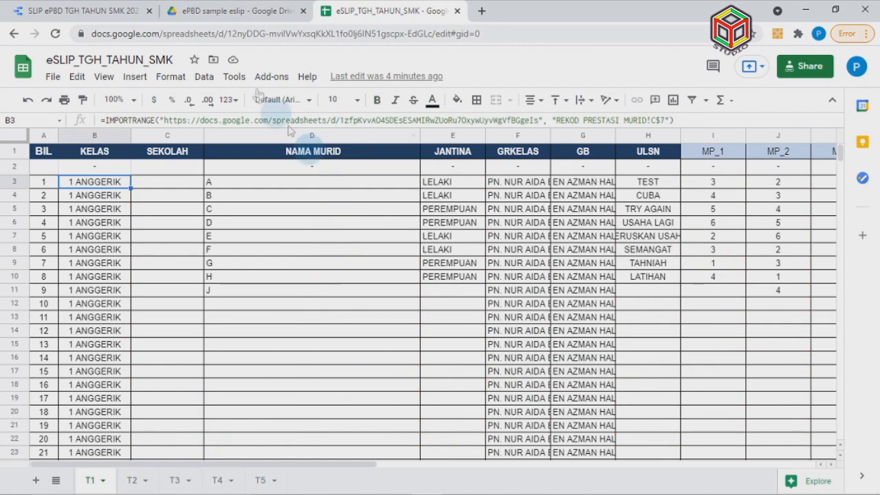
left_click(110, 15)
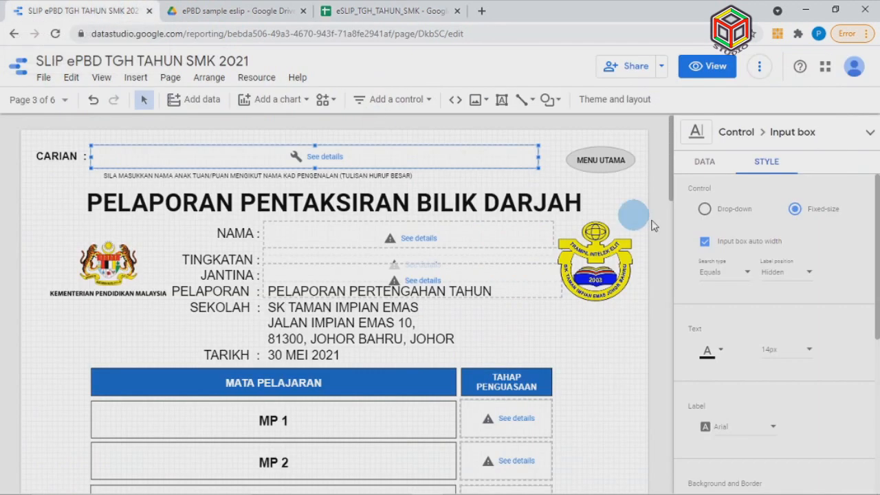
Go to the TINGKATAN 4 page (page 5 of 6) and look over its subject rows
scroll(610, 359, "down", 3)
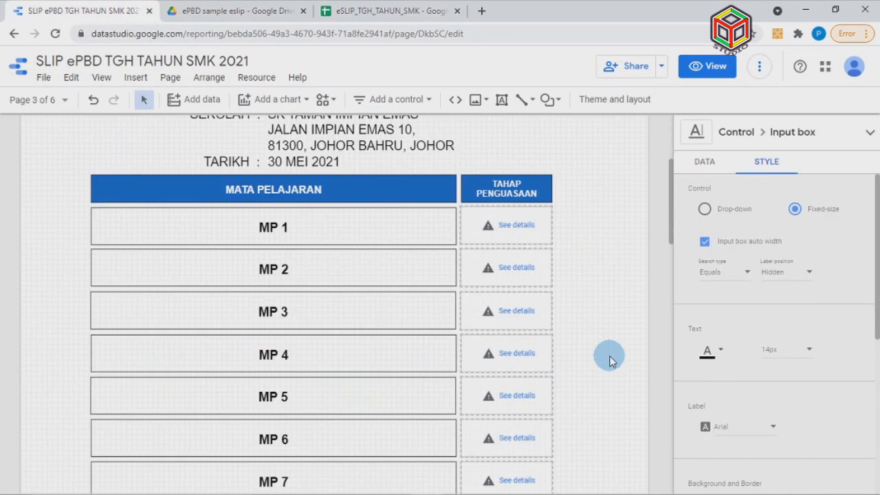
left_click(65, 103)
left_click(74, 257)
scroll(620, 286, "down", 5)
scroll(621, 286, "down", 6)
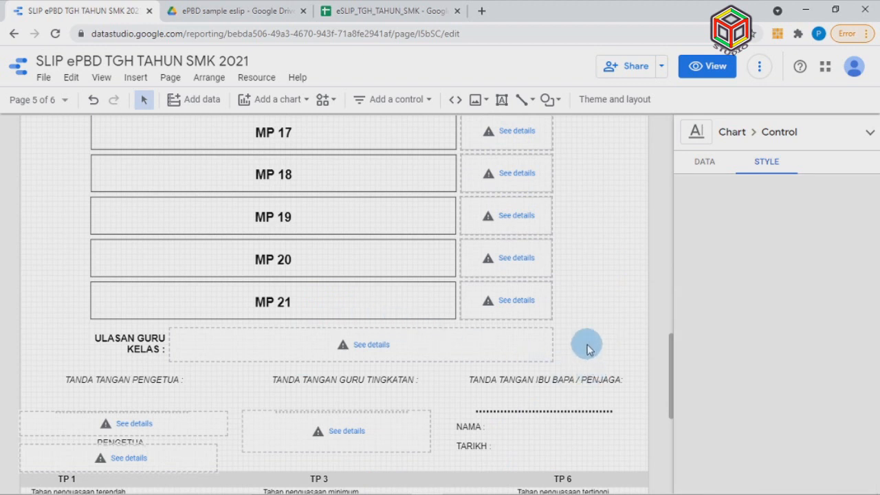
left_click(588, 348)
scroll(621, 342, "down", 3)
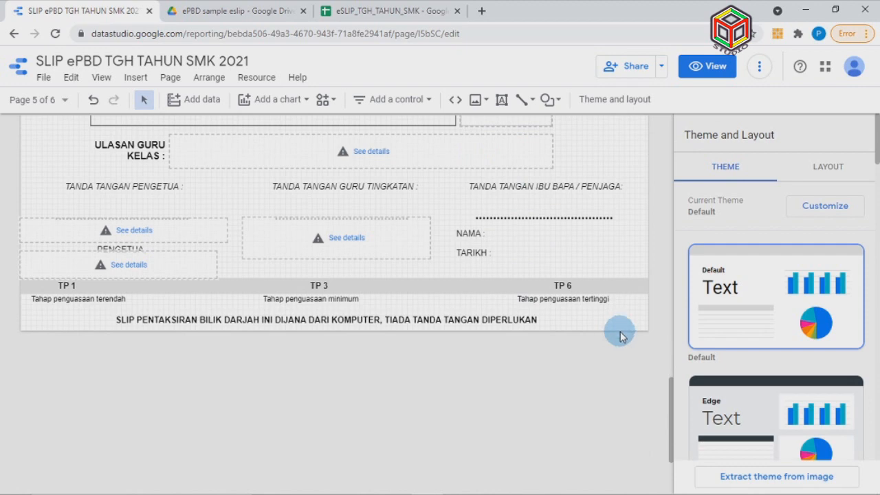
scroll(619, 336, "up", 5)
scroll(621, 336, "up", 8)
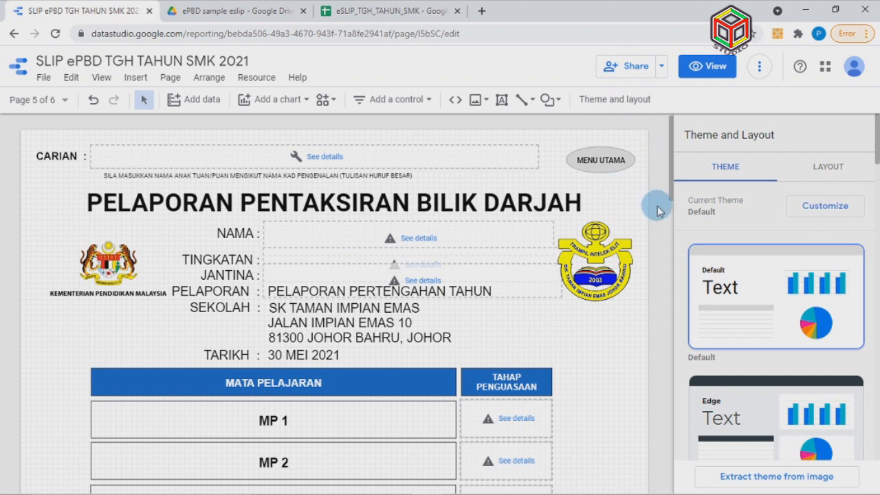
Select the MP 2 and MP 3 subject boxes on the TINGKATAN 4 page
scroll(639, 226, "down", 2)
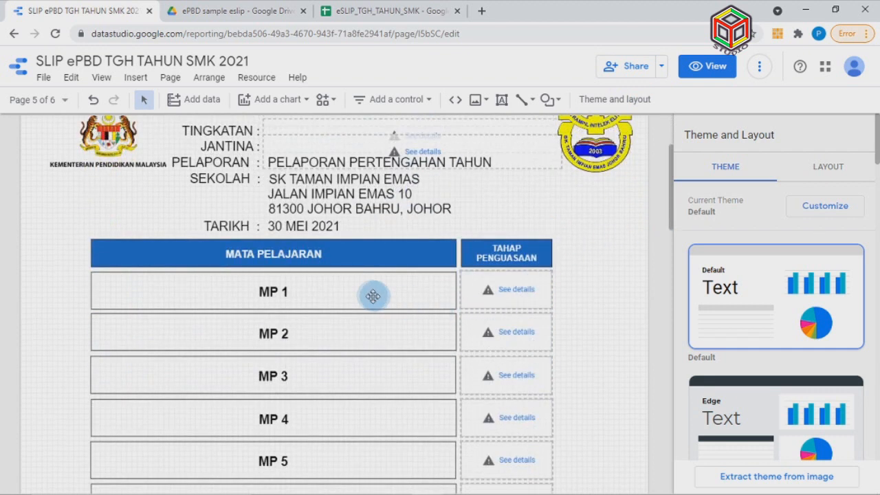
left_click(360, 336)
left_click(360, 386)
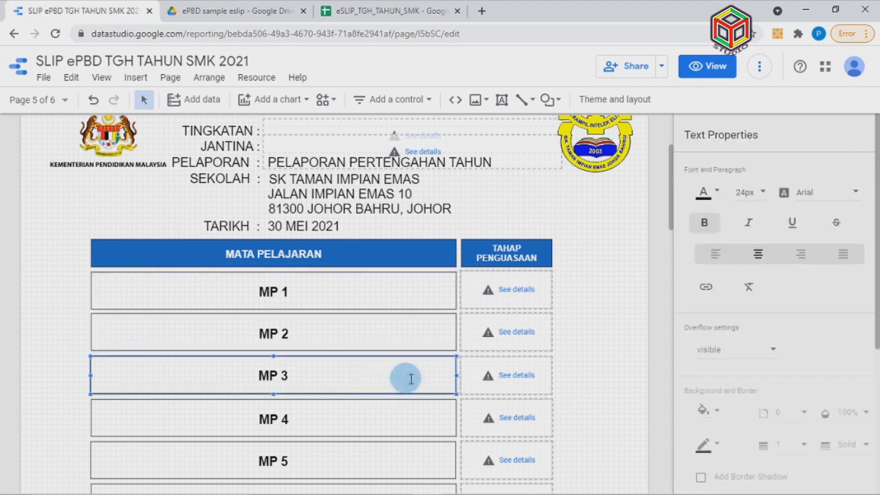
left_click(618, 348)
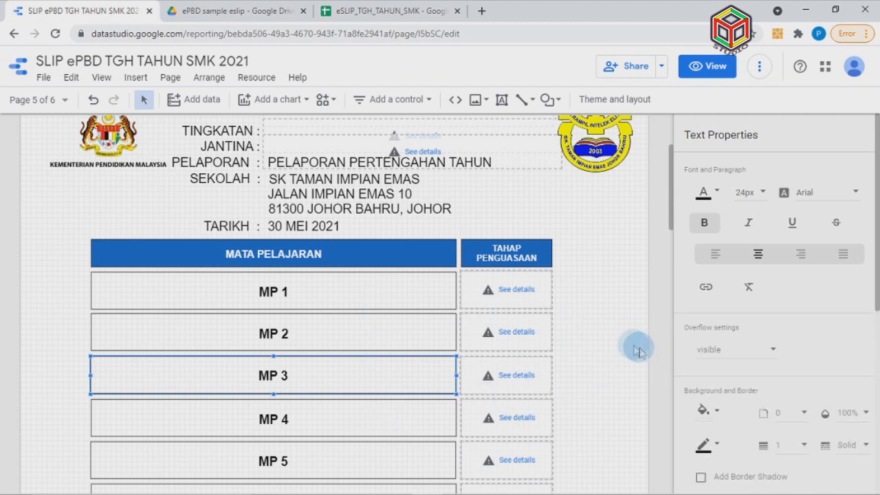
scroll(634, 349, "up", 2)
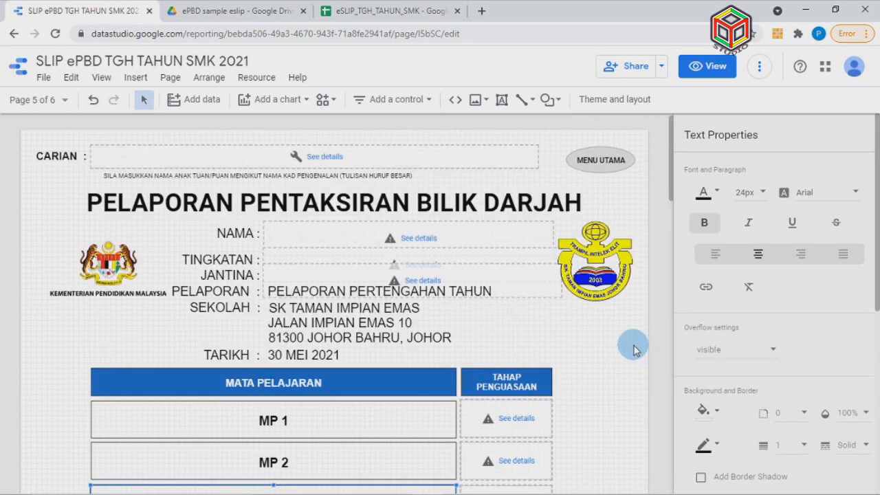